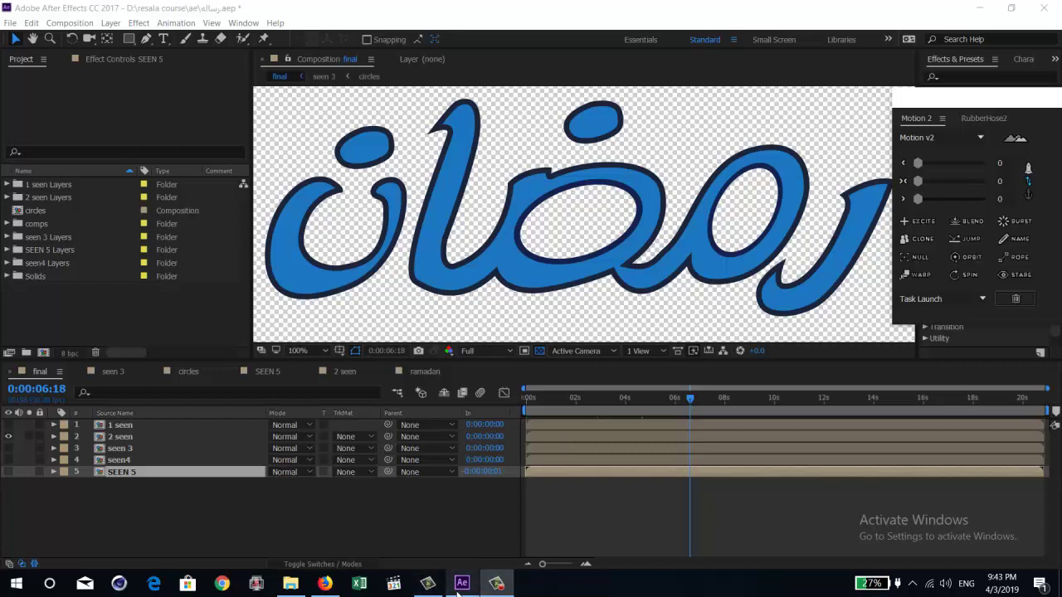
Zoom the After Effects viewer to 50% and replay the رمضان animation from its start
scroll(585, 241, "down", 2)
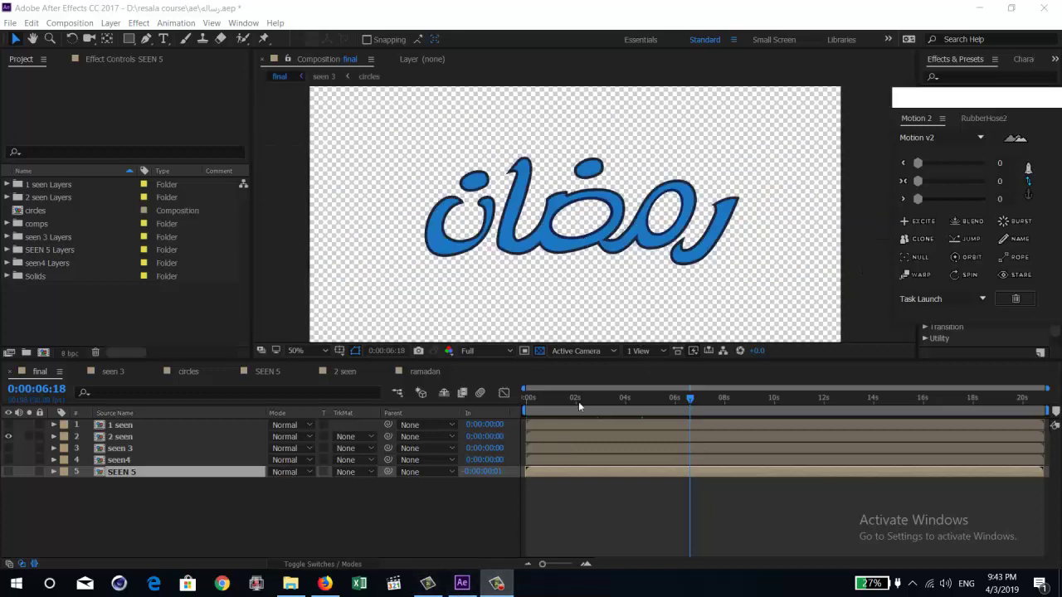
mouse_move(564, 402)
left_mouse_down()
mouse_move(529, 403)
mouse_move(568, 406)
left_mouse_up()
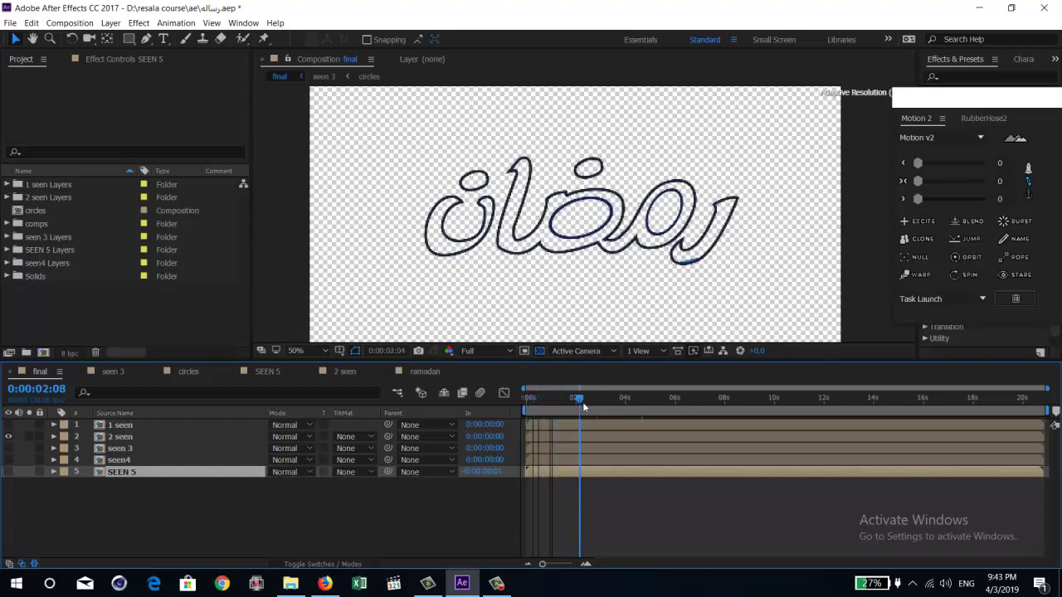
left_click_drag(568, 405, 628, 406)
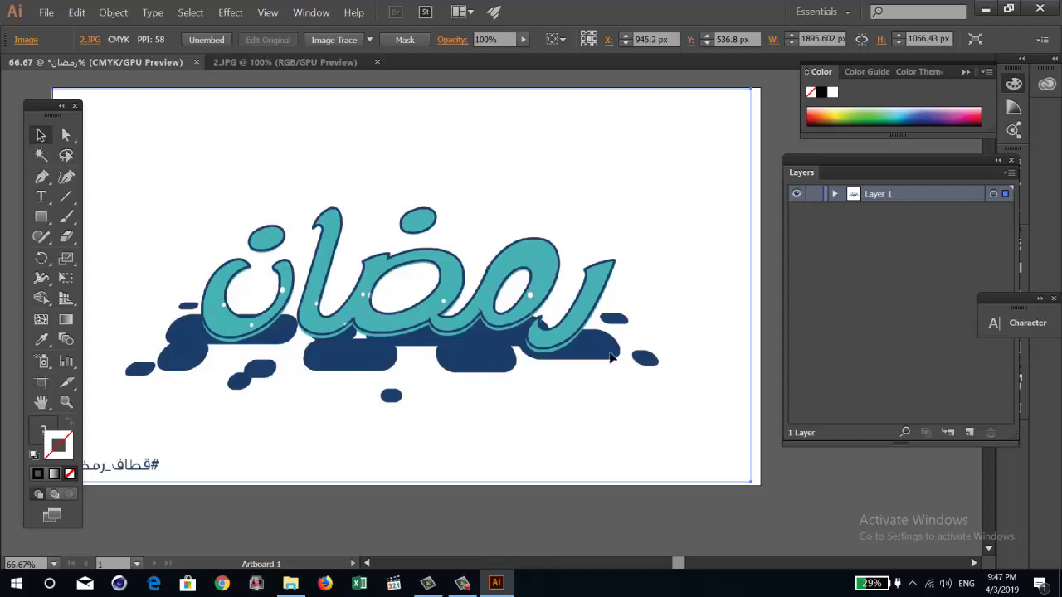
Dim Layer 1's reference image to 50%, lock the layer, and add an empty Layer 2 above it
double_click(927, 193)
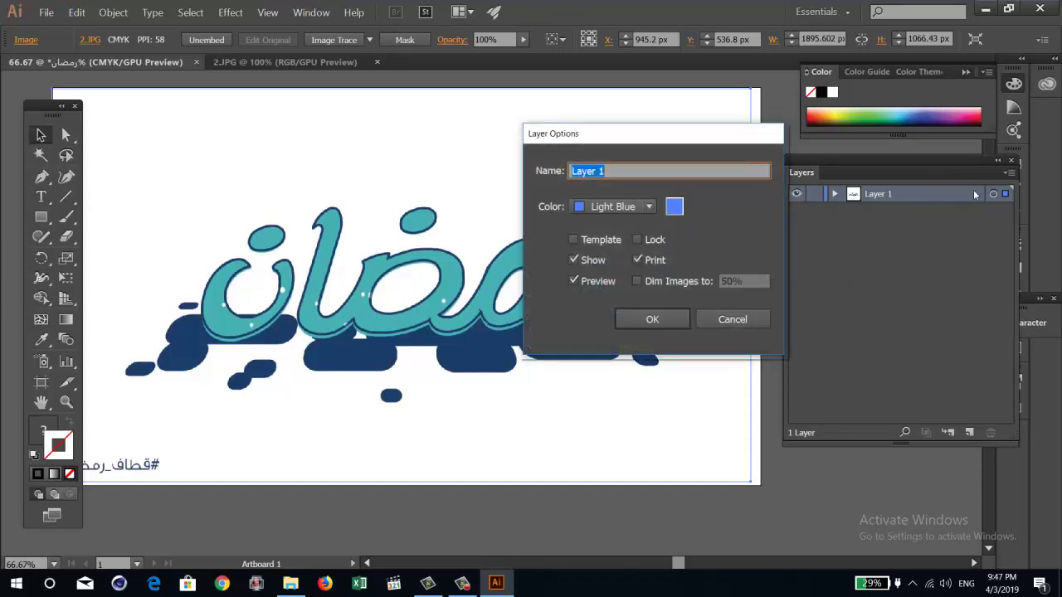
left_click(653, 283)
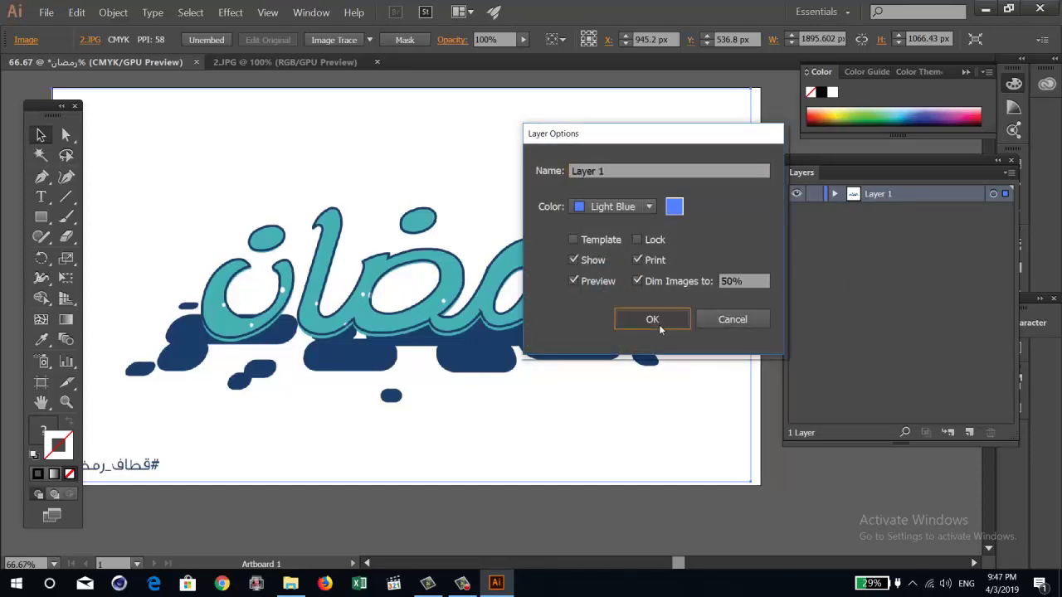
left_click(652, 319)
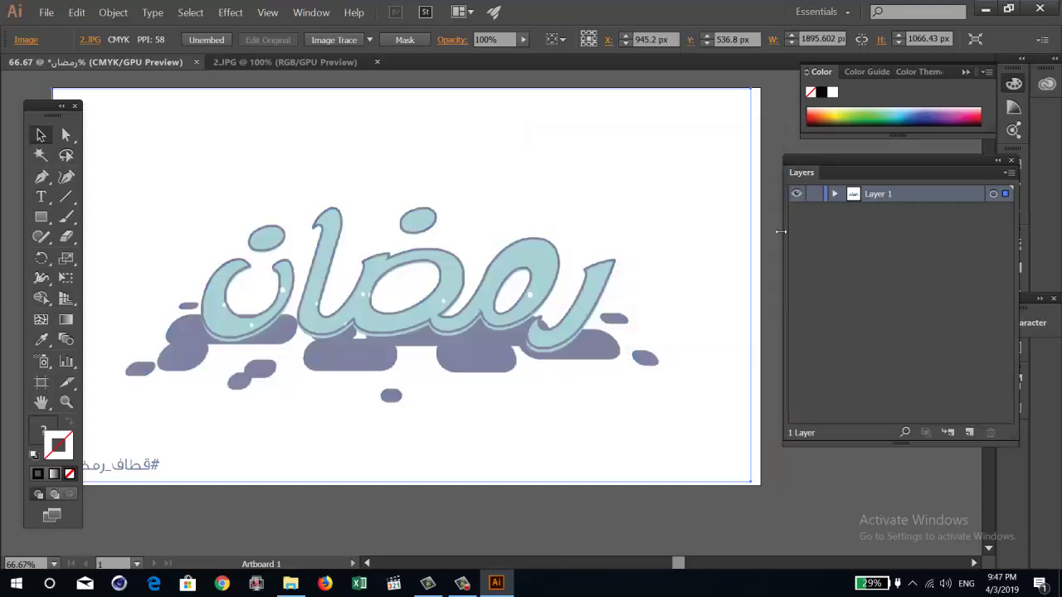
left_click(815, 194)
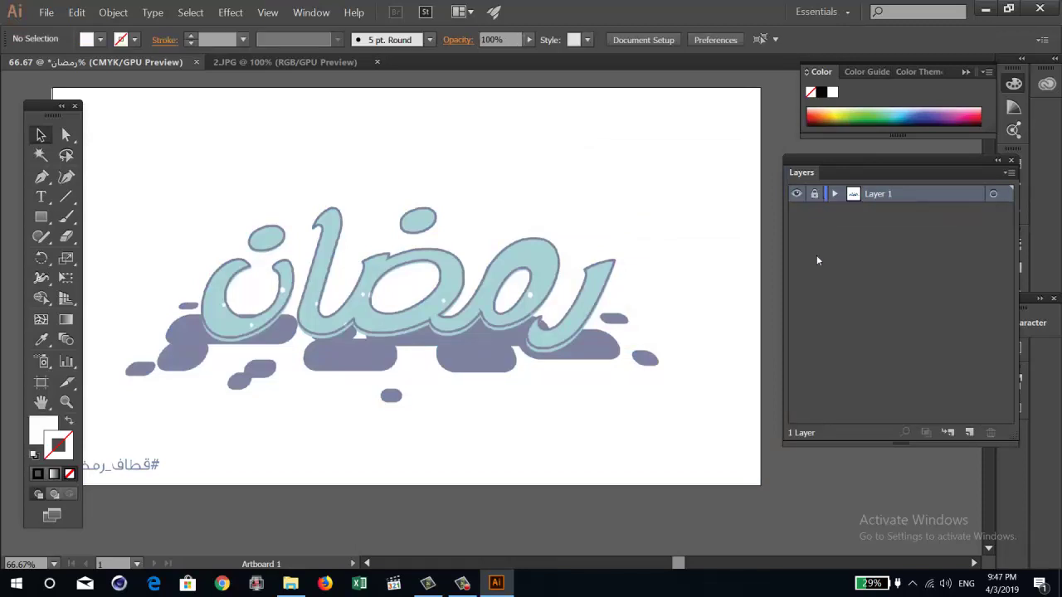
left_click(970, 432)
Zoom to 150% and start a Pen path along the right stroke's top, with no fill and a dark stroke
key("ctrl+equal")
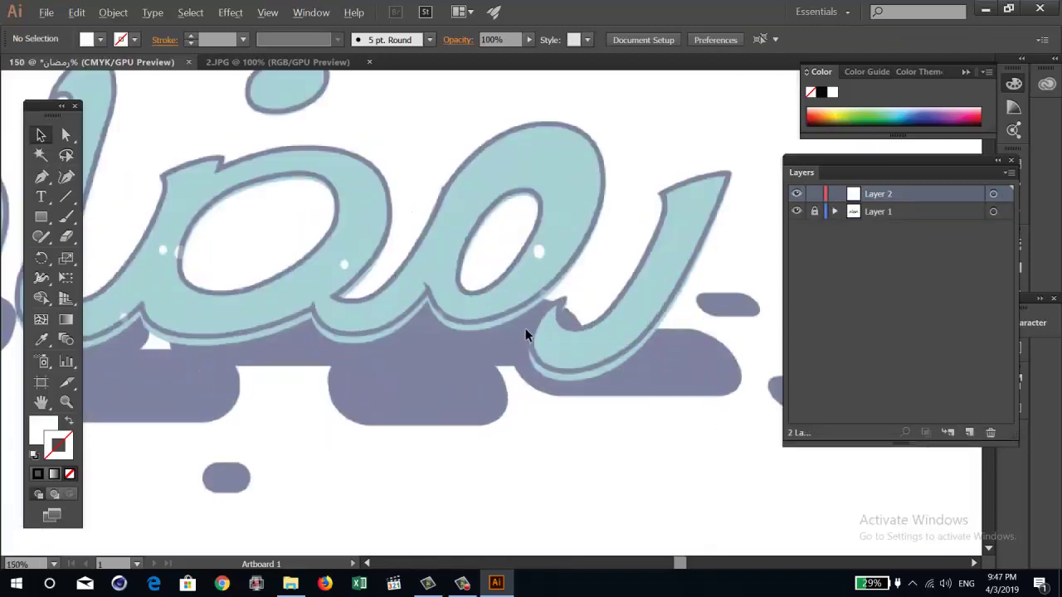
key("ctrl+equal")
key("p")
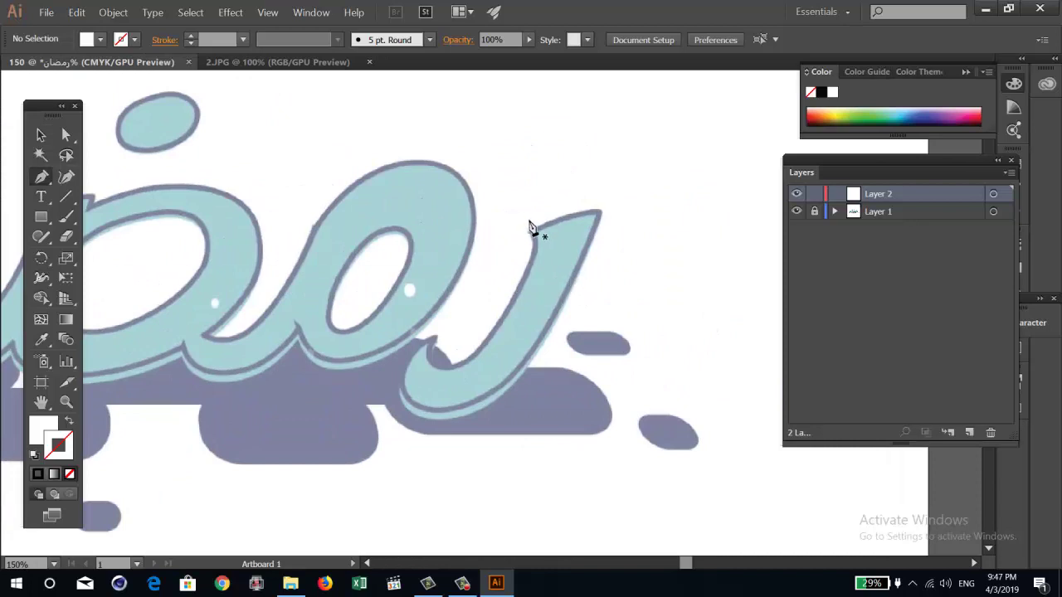
left_click(531, 231)
left_click(600, 214)
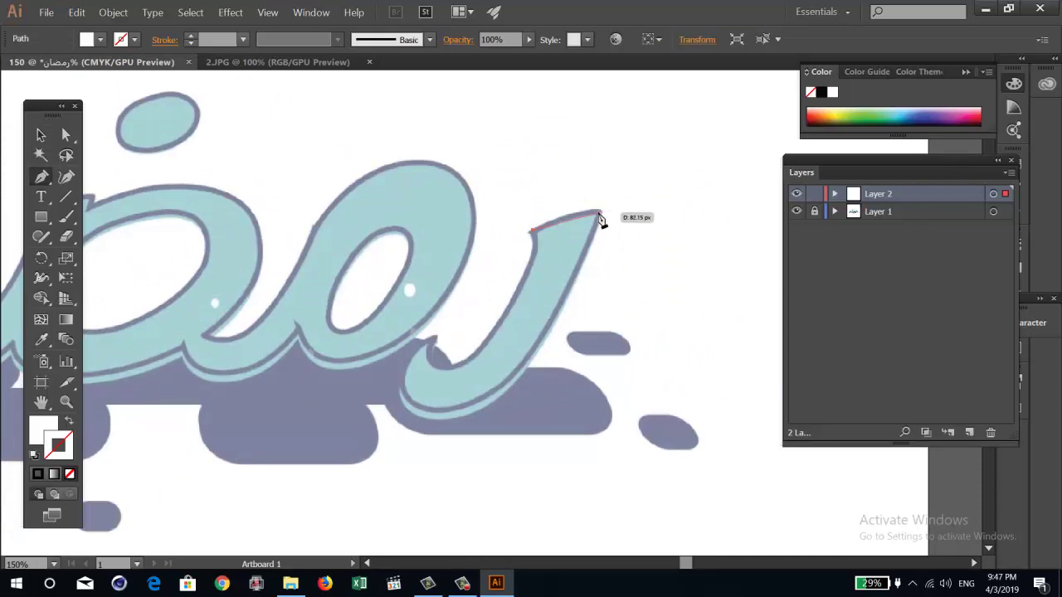
left_click_drag(602, 217, 614, 220)
scroll(578, 315, "down", 3)
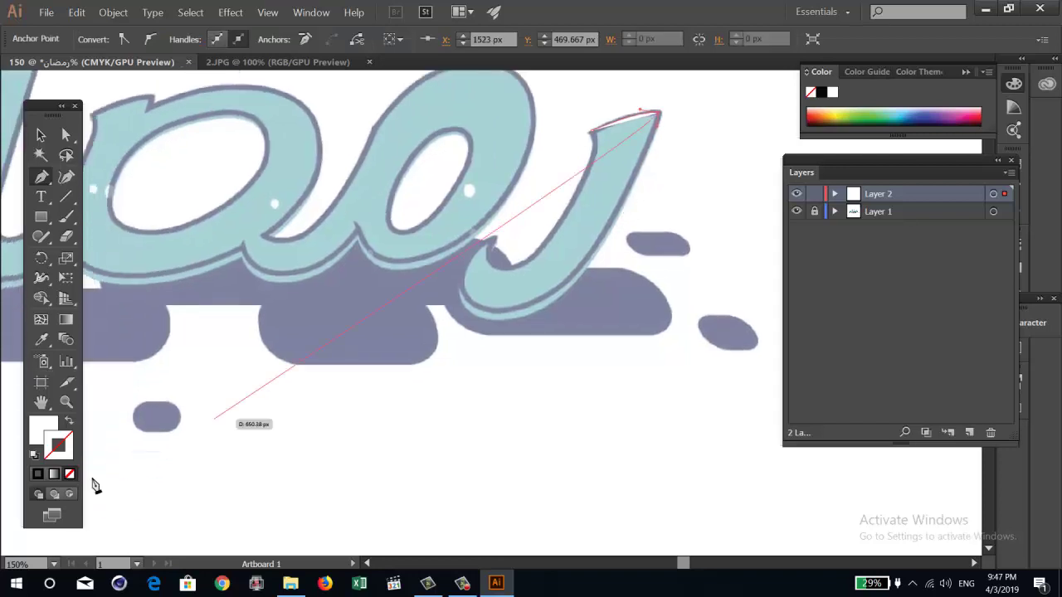
left_click(71, 423)
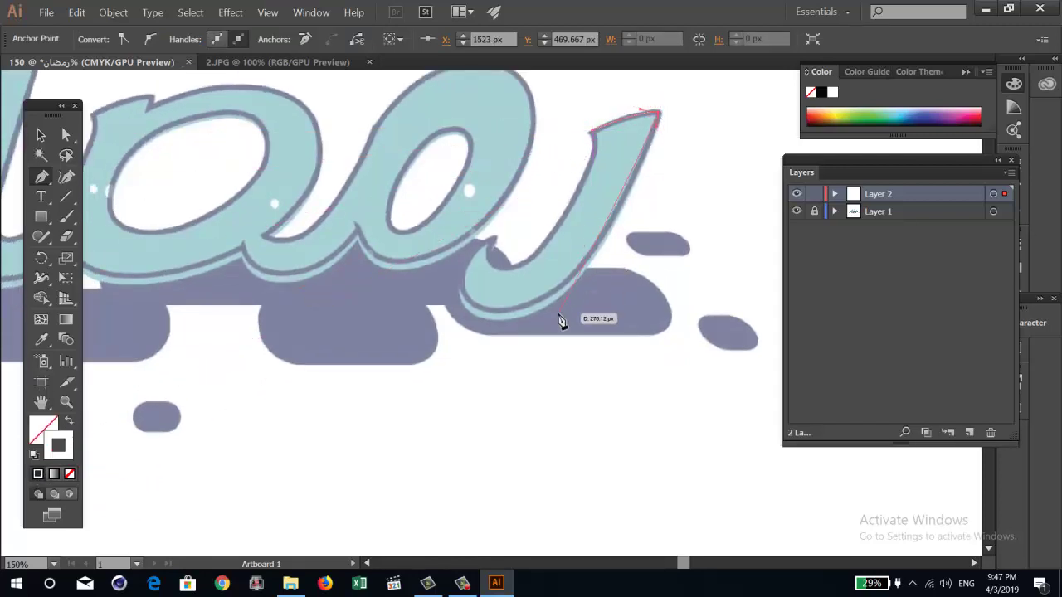
Continue the path down the stroke's right edge and around its hooked tail
left_click_drag(545, 296, 512, 313)
left_click(503, 316)
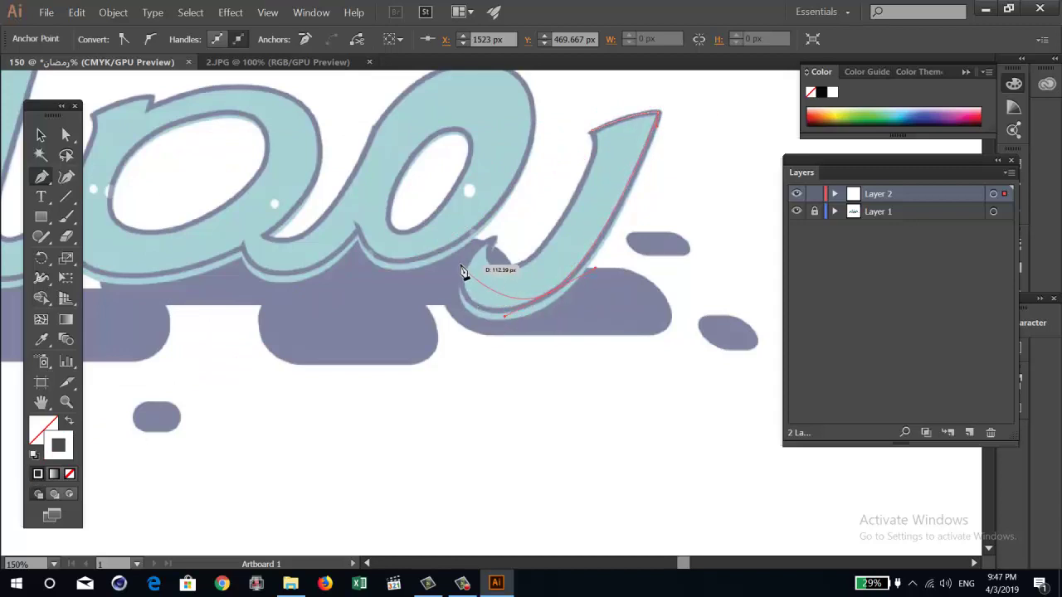
mouse_move(492, 240)
left_mouse_down()
mouse_move(574, 177)
mouse_move(559, 161)
left_mouse_up()
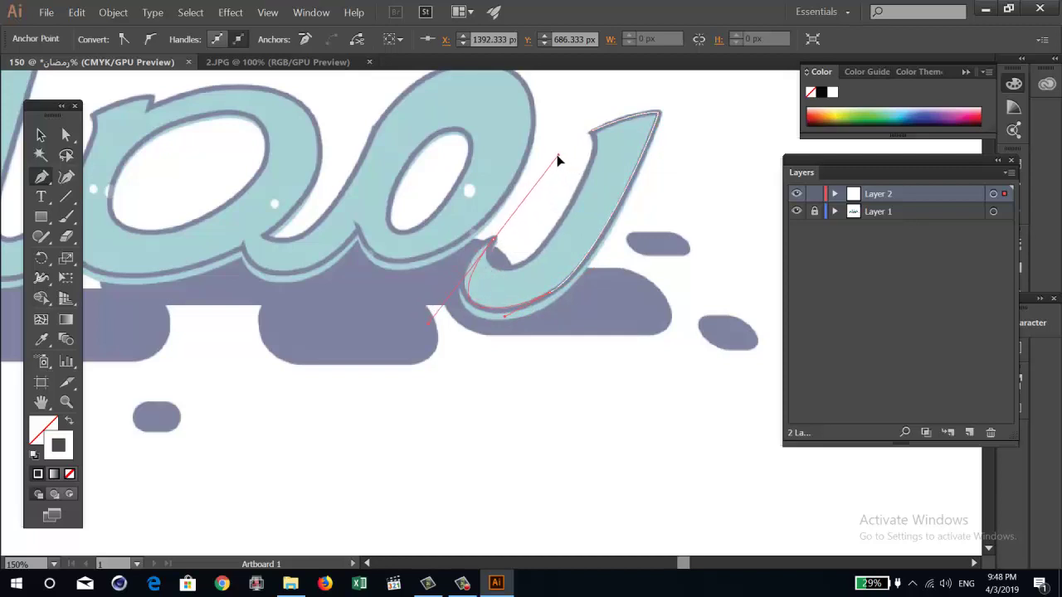
key("ctrl+z")
left_click_drag(477, 311, 460, 296)
left_click_drag(466, 292, 462, 283)
left_click_drag(455, 275, 451, 263)
mouse_move(489, 241)
left_mouse_down()
mouse_move(514, 279)
mouse_move(567, 176)
mouse_move(593, 157)
mouse_move(593, 134)
left_mouse_up()
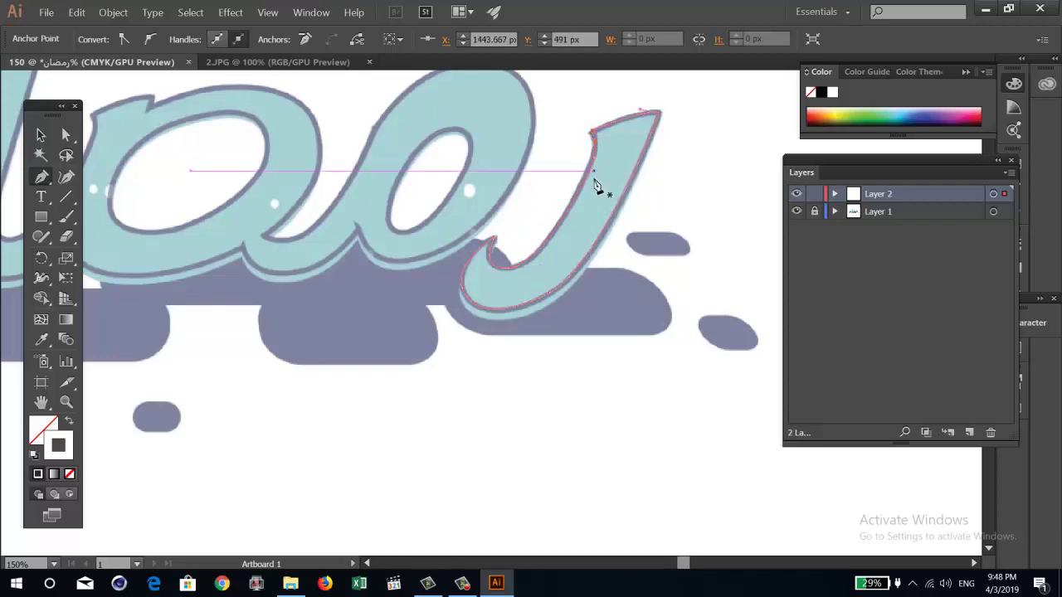
scroll(580, 222, "up", 3)
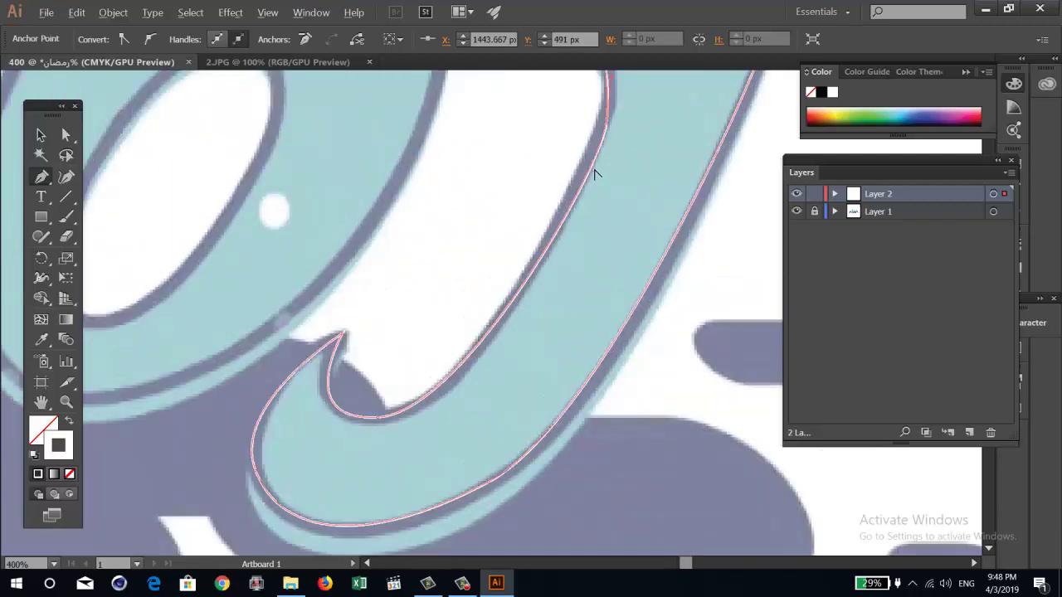
scroll(594, 174, "down", 3)
scroll(579, 218, "up", 1)
scroll(581, 241, "down", 1)
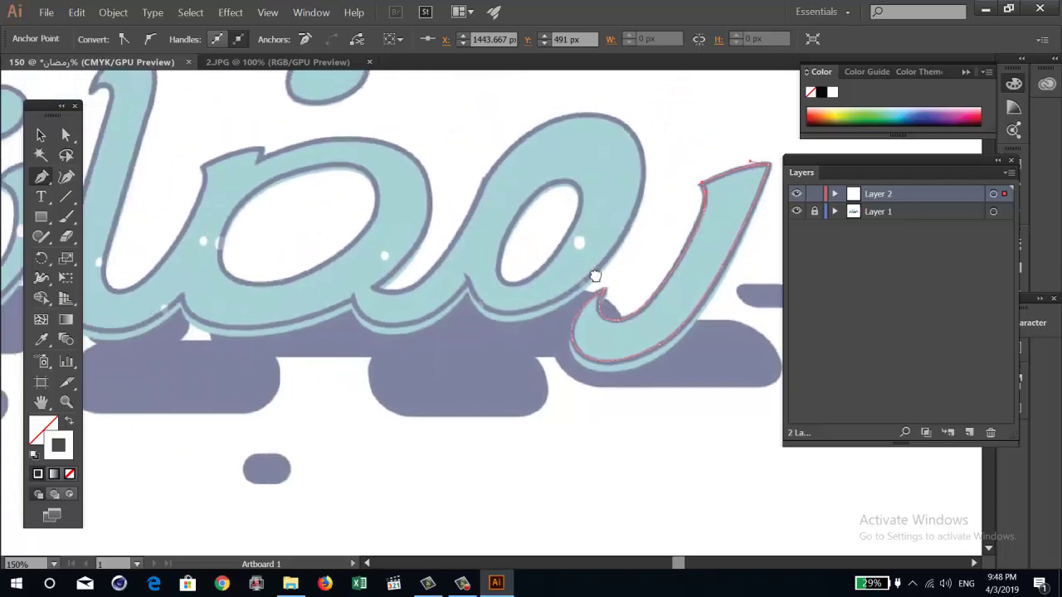
Trace the outline along the letter's bottom edge, around the middle loop and down to the dip
left_click(466, 298)
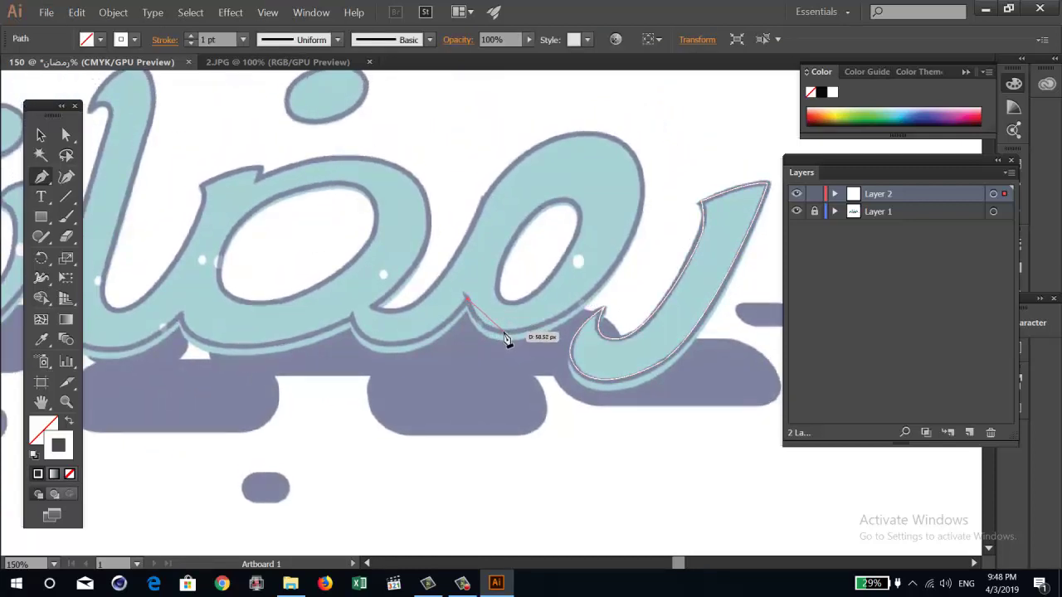
left_click_drag(506, 336, 527, 335)
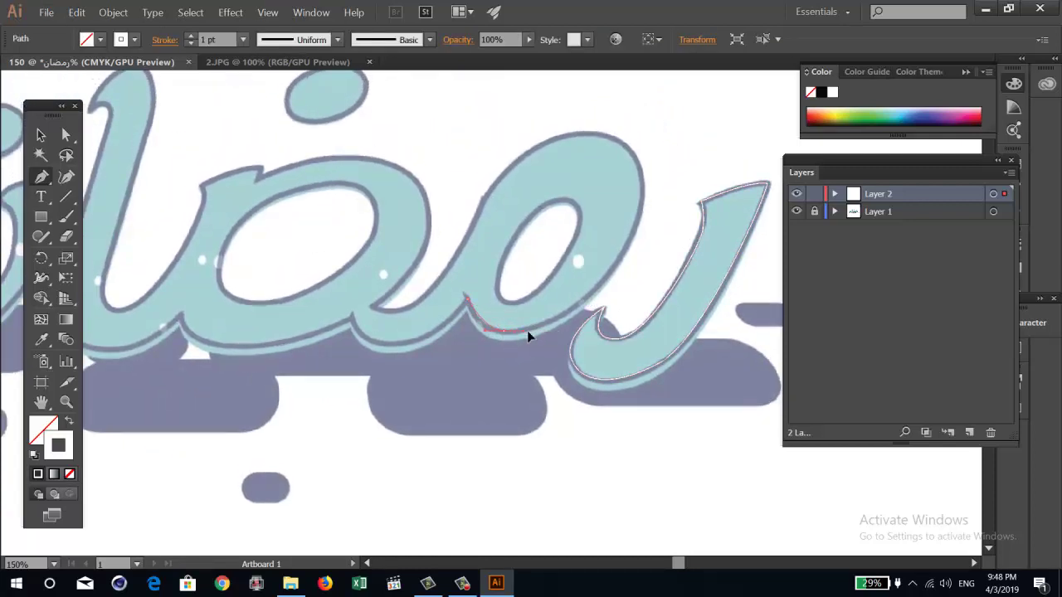
left_click(643, 209)
left_click_drag(640, 203, 664, 111)
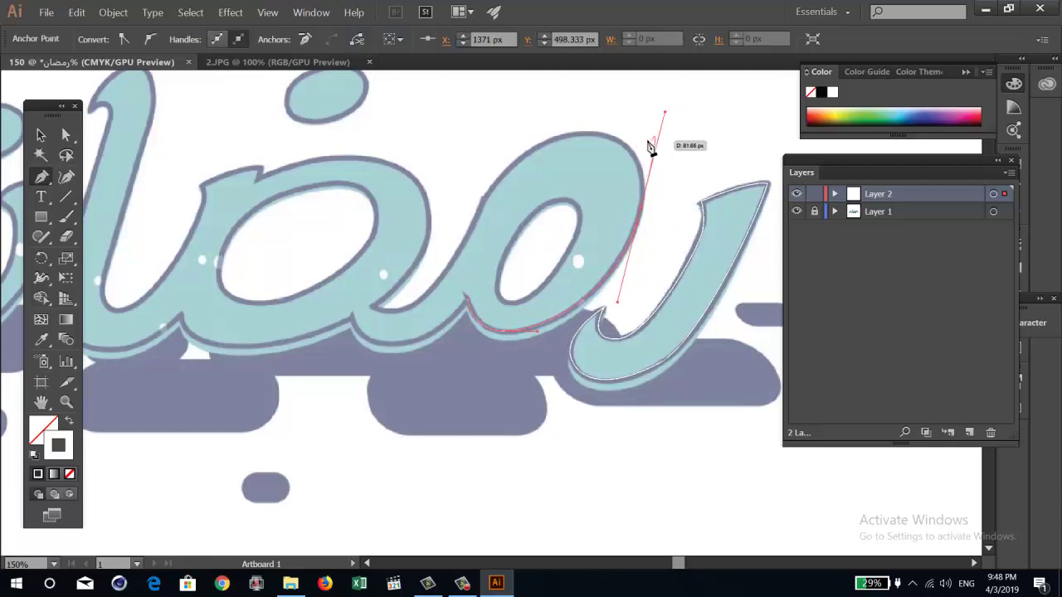
mouse_move(522, 156)
left_mouse_down()
mouse_move(509, 191)
mouse_move(498, 184)
left_mouse_up()
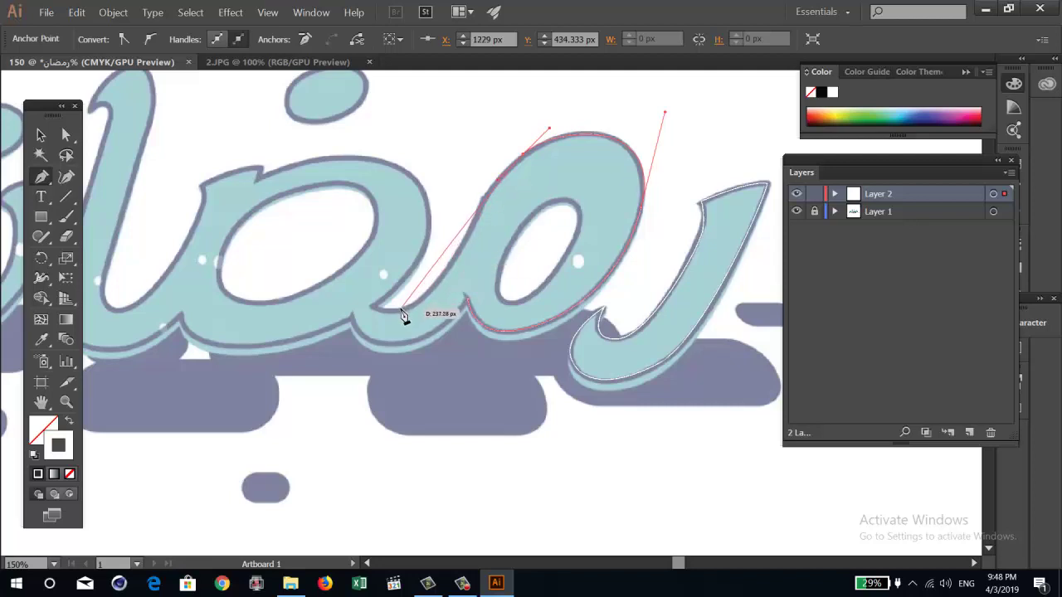
left_click_drag(399, 313, 371, 313)
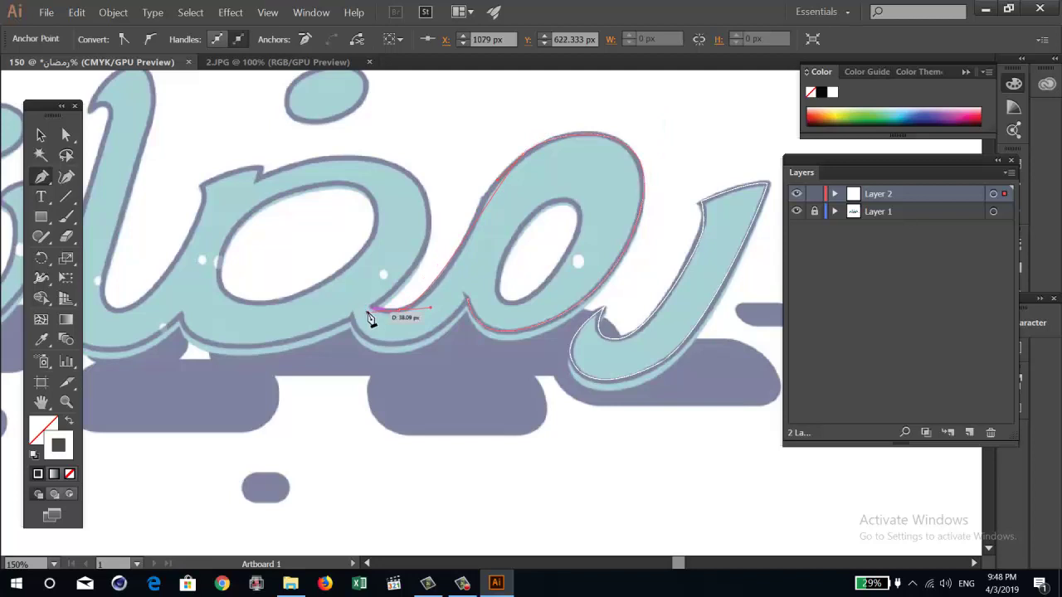
left_click(371, 312)
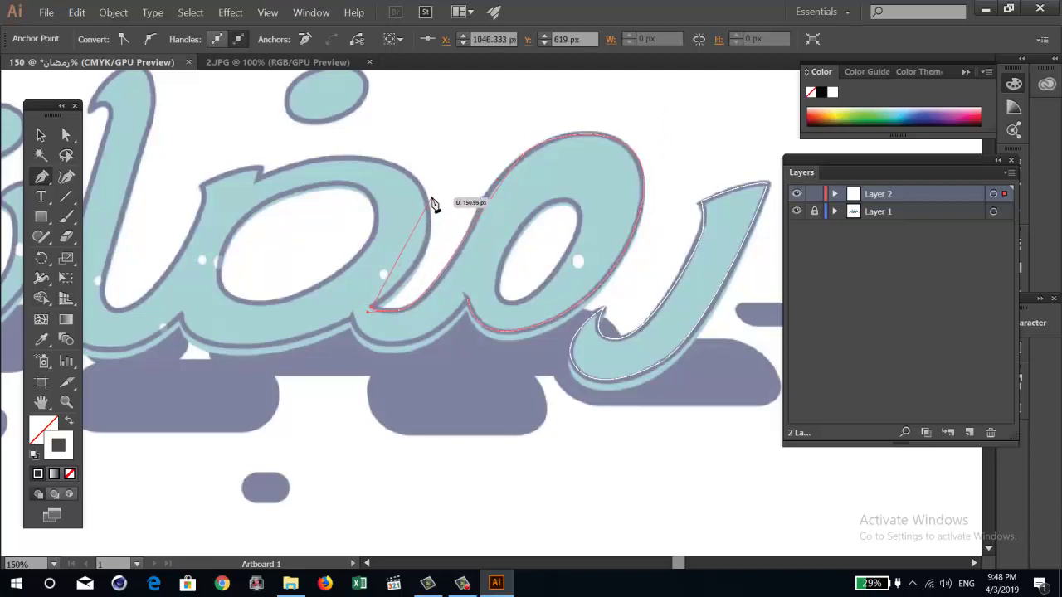
Continue the outline up the next letter and leftward over the ض bowl past its notch
left_click_drag(429, 210, 410, 152)
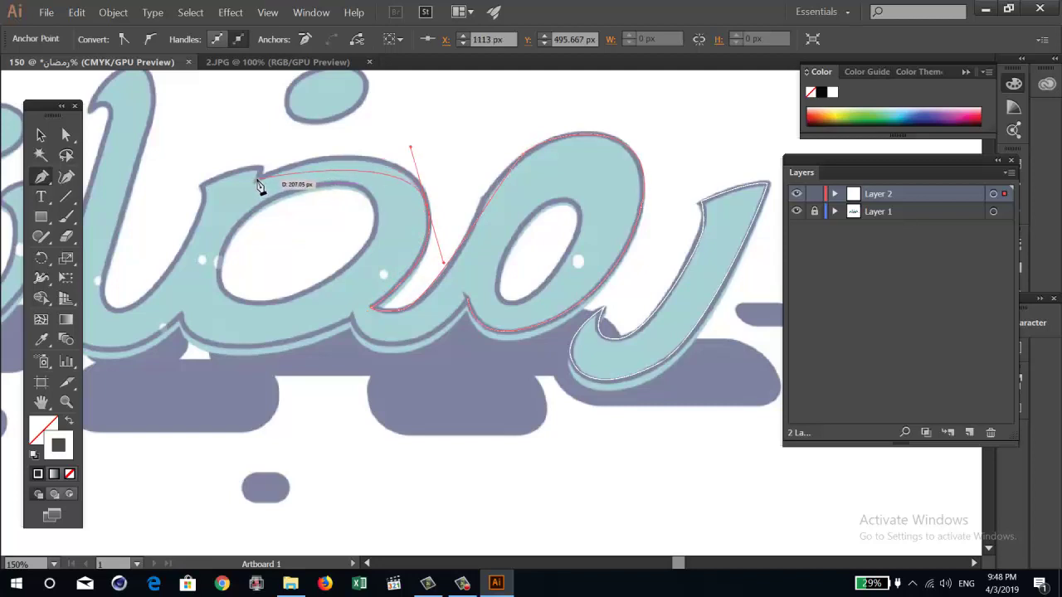
left_click_drag(258, 179, 194, 211)
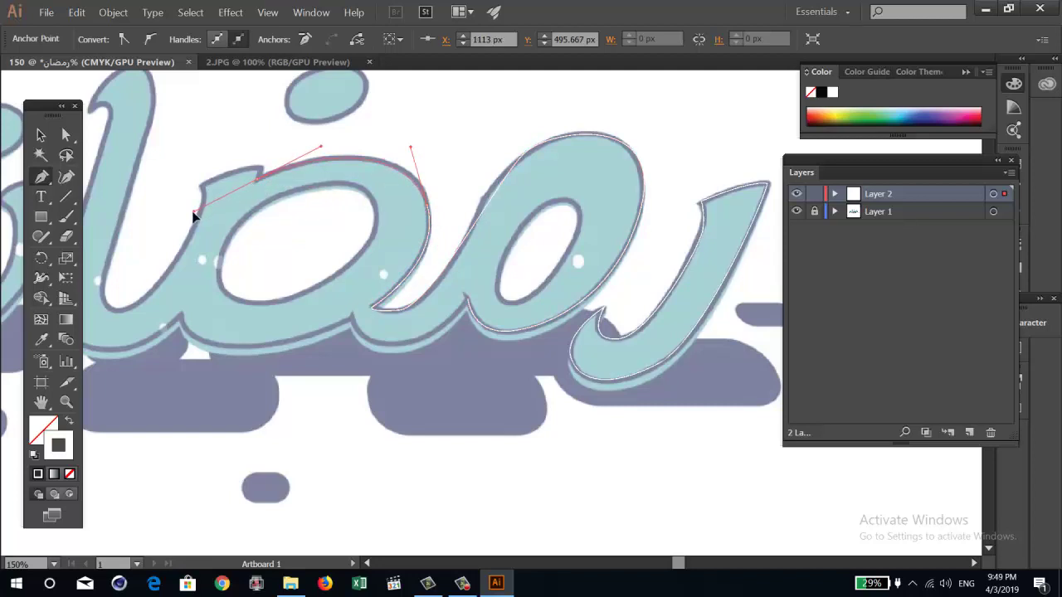
left_click(259, 173)
mouse_move(213, 190)
left_mouse_down()
mouse_move(543, 218)
mouse_move(529, 223)
left_mouse_up()
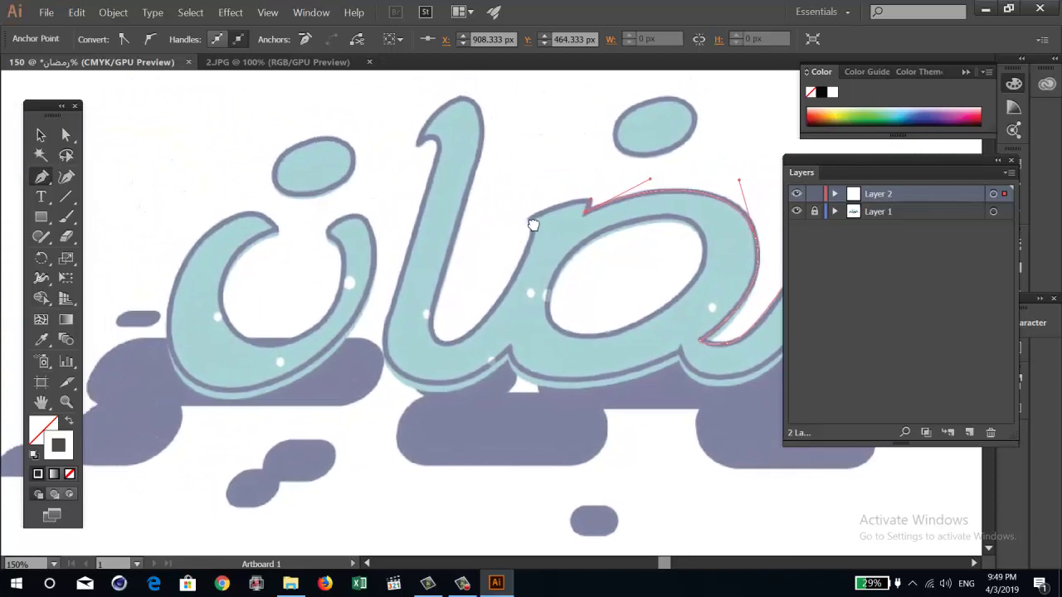
mouse_move(530, 222)
left_mouse_down()
mouse_move(505, 225)
mouse_move(550, 233)
left_mouse_up()
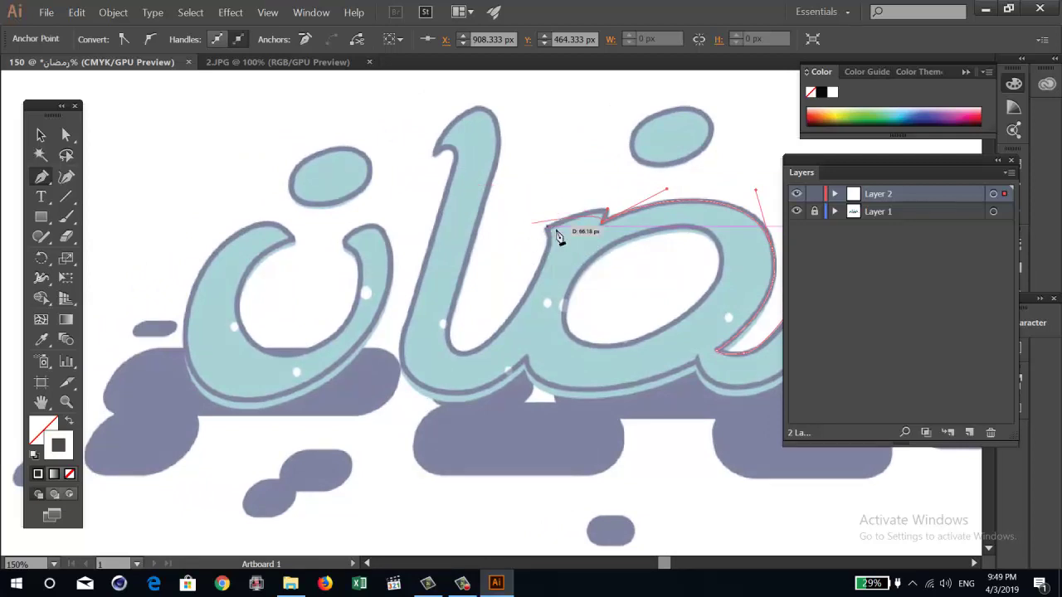
left_click(605, 210)
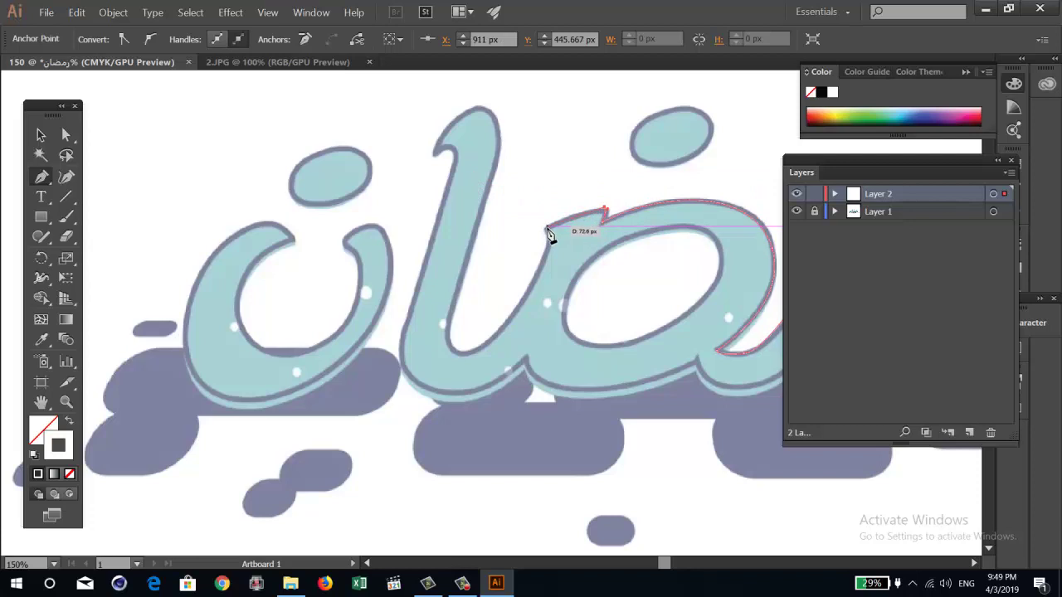
left_click_drag(545, 226, 541, 238)
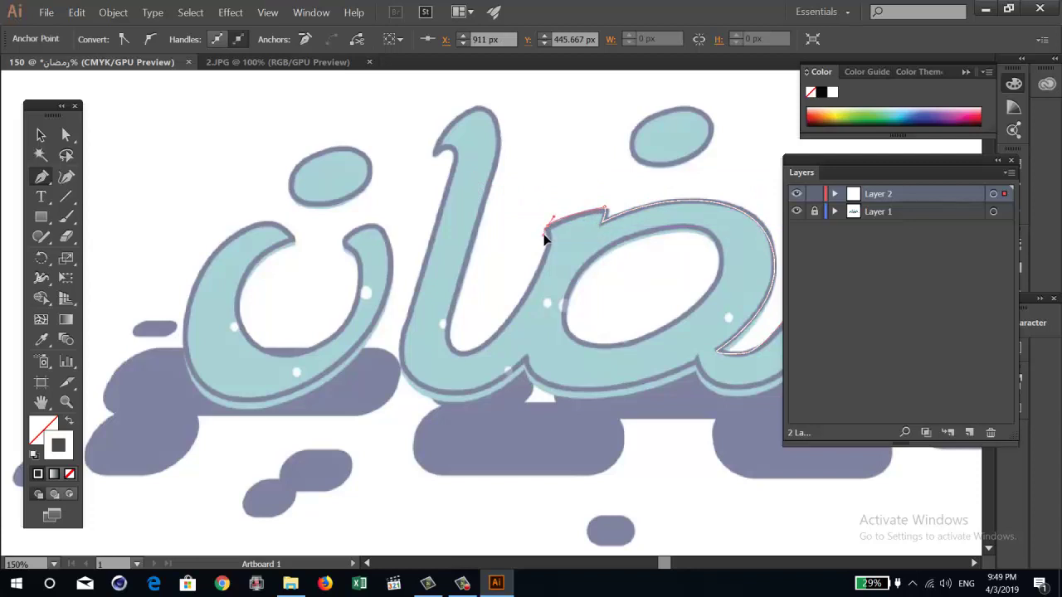
Trace the outline down the tall upright letter and around its top
left_click(475, 348)
mouse_move(475, 348)
left_mouse_down()
mouse_move(455, 369)
mouse_move(451, 350)
left_mouse_up()
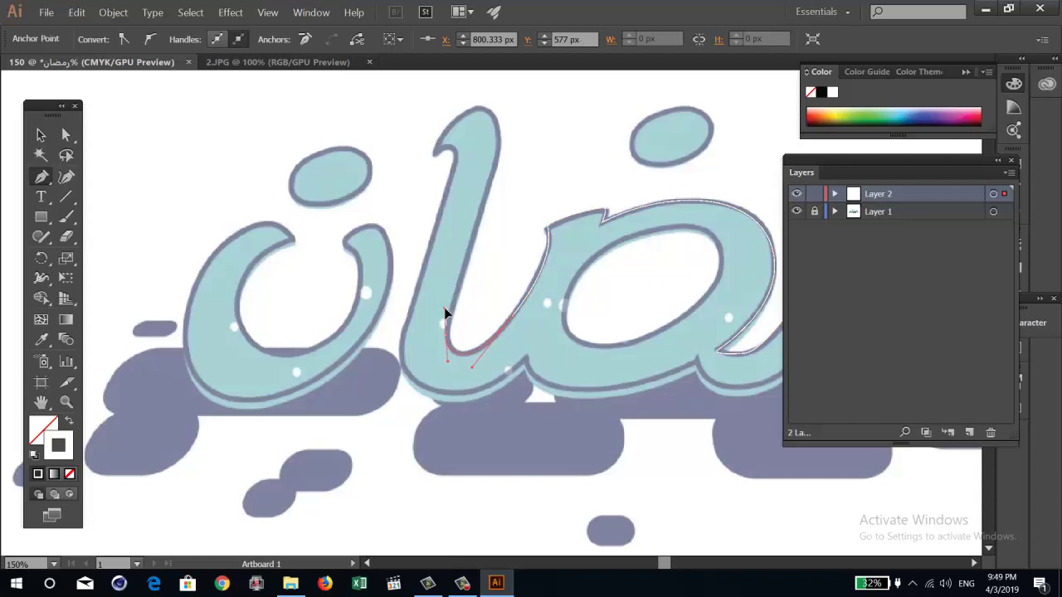
left_click_drag(442, 311, 458, 312)
mouse_move(504, 144)
left_mouse_down()
mouse_move(440, 135)
mouse_move(425, 150)
mouse_move(445, 155)
left_mouse_up()
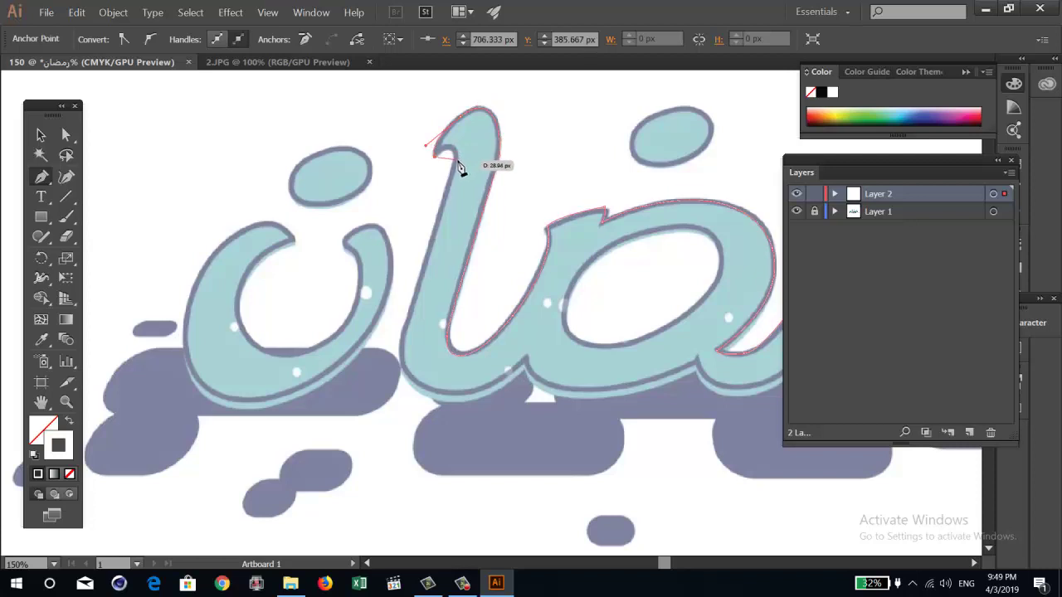
left_click_drag(446, 155, 452, 179)
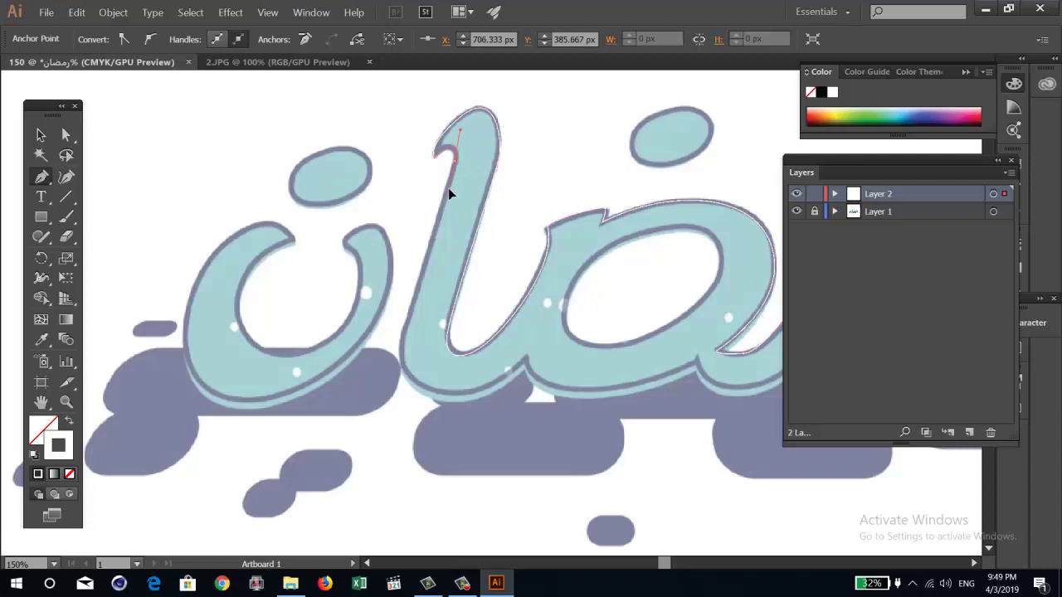
left_click(446, 193)
left_click_drag(451, 184, 449, 188)
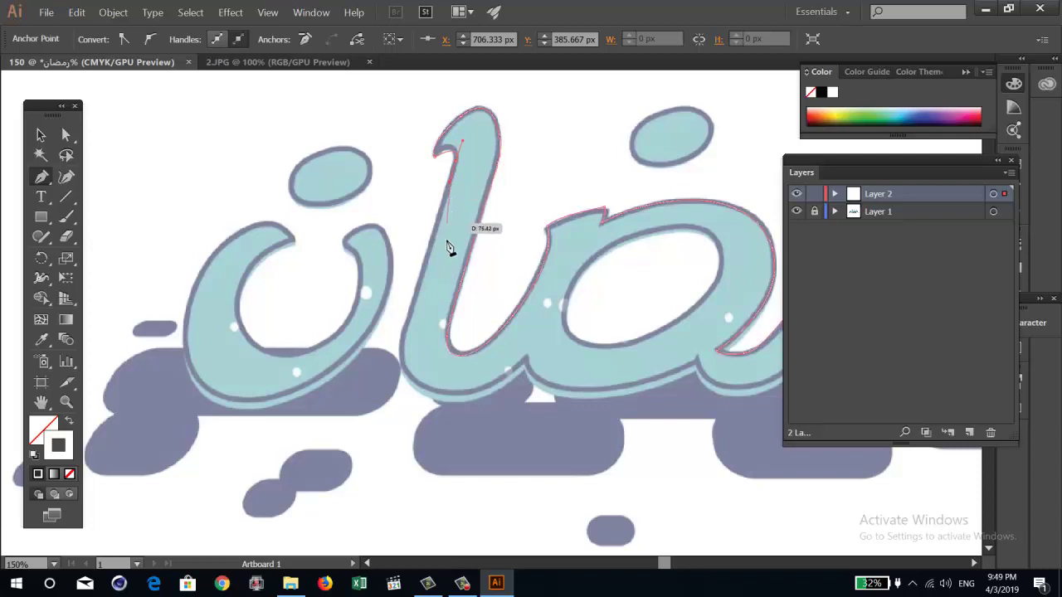
Run the outline back right along the word's bottom edge and close the path
left_click(398, 355)
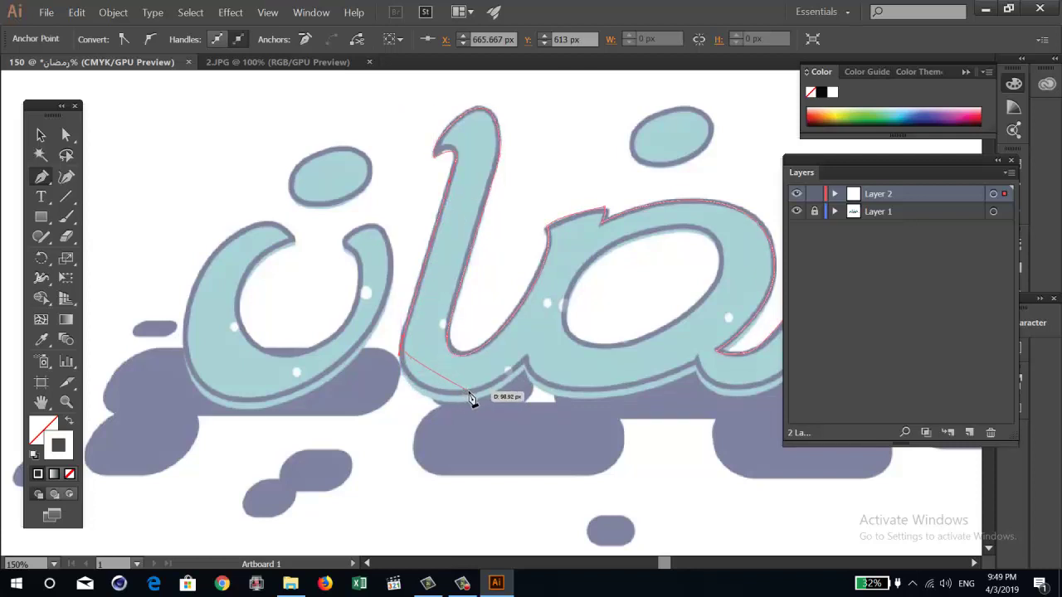
mouse_move(469, 391)
left_mouse_down()
mouse_move(541, 378)
mouse_move(523, 387)
mouse_move(535, 366)
mouse_move(319, 339)
left_mouse_up()
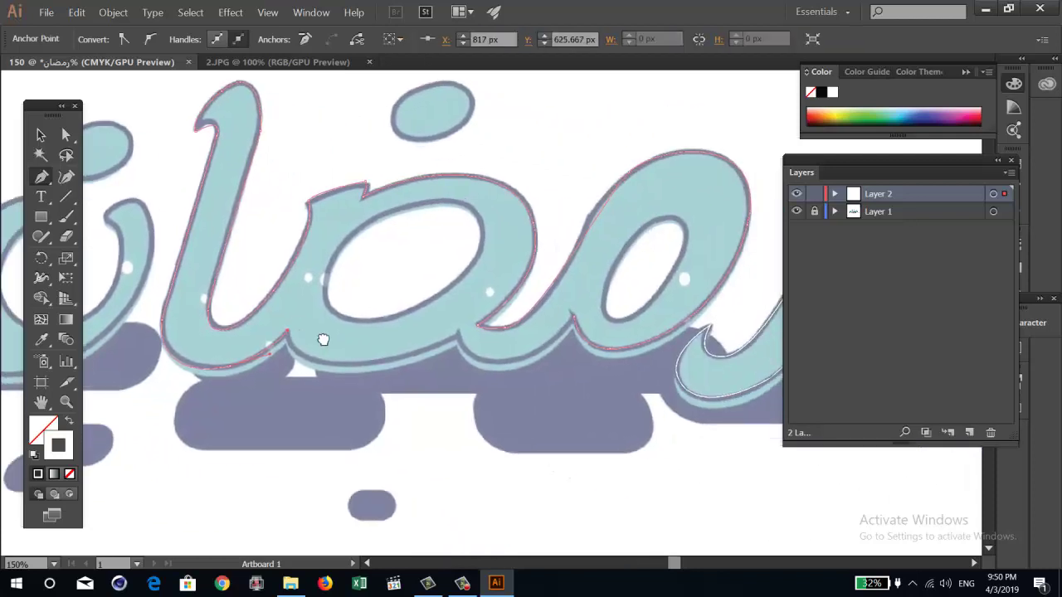
mouse_move(458, 336)
left_mouse_down()
mouse_move(609, 266)
mouse_move(635, 268)
left_mouse_up()
left_click(462, 340)
left_click_drag(573, 317, 637, 247)
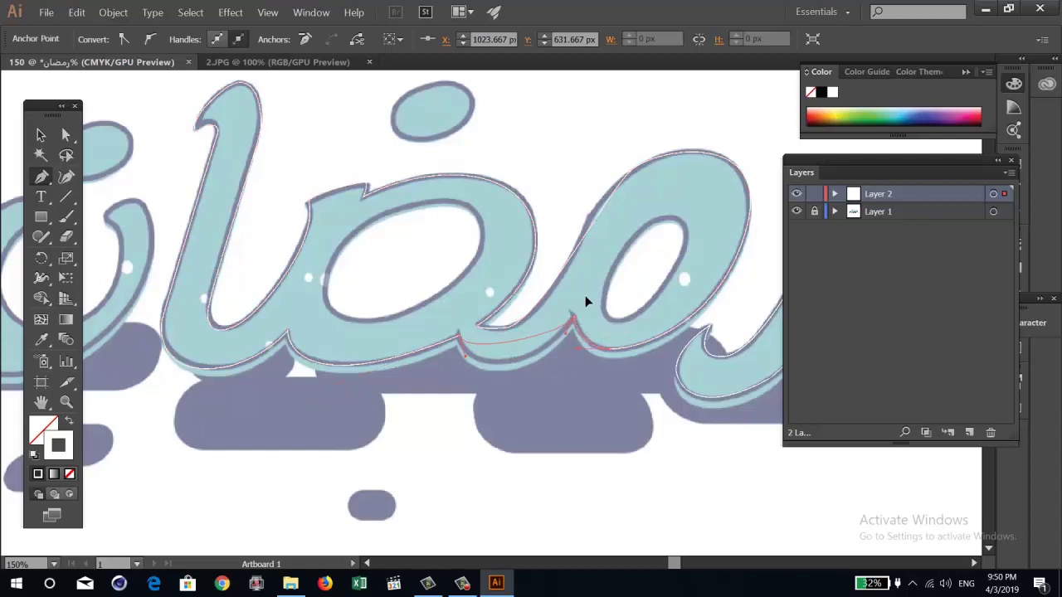
left_click(572, 317)
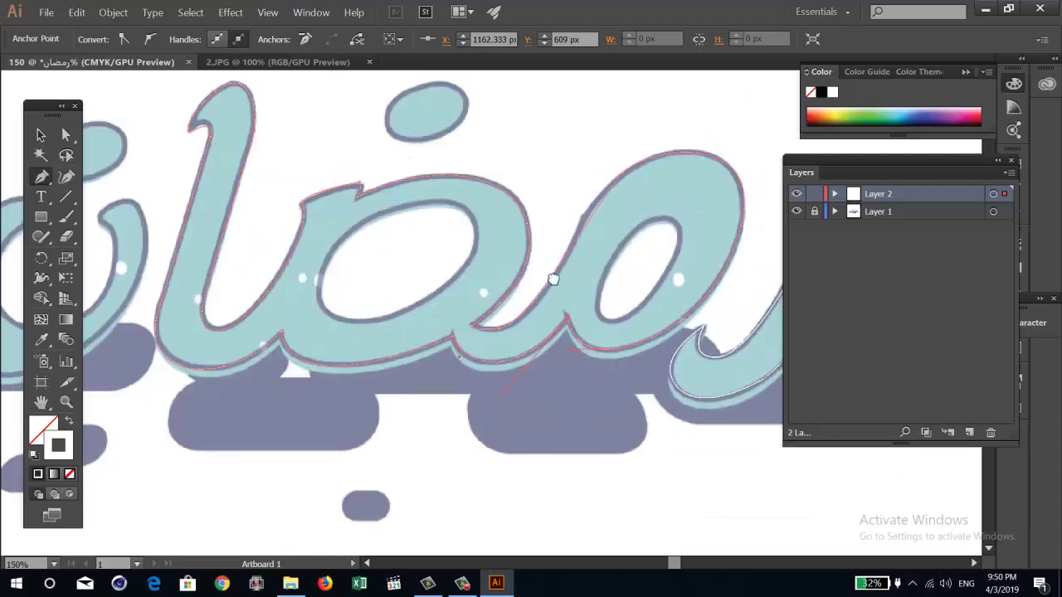
left_click_drag(579, 323, 397, 355)
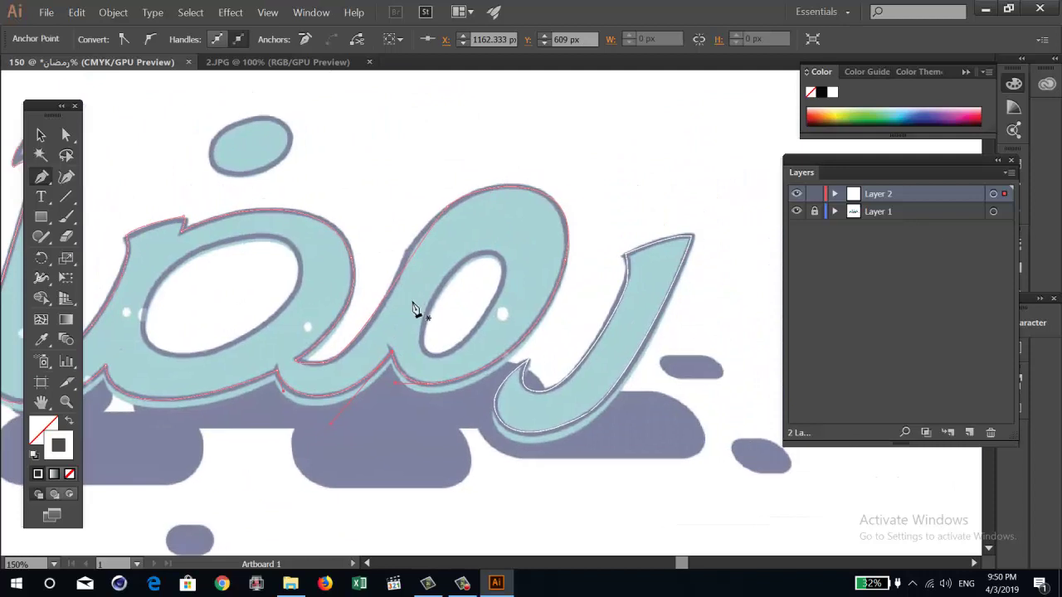
Draw an ellipse over the middle loop, then tilt and enlarge it to fit
left_click(41, 217)
key("l")
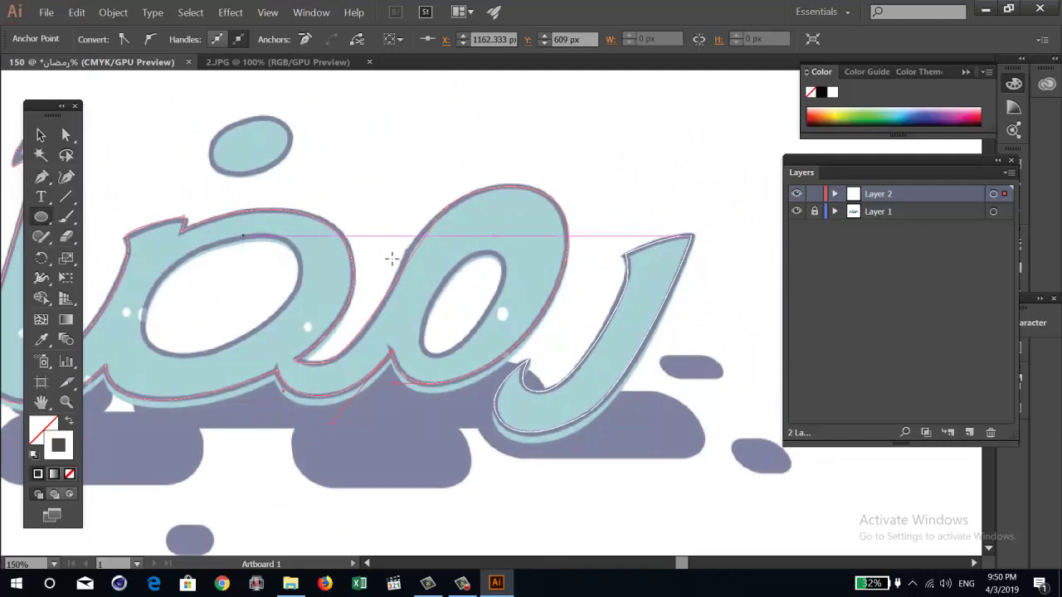
mouse_move(489, 247)
left_mouse_down()
mouse_move(409, 336)
mouse_move(432, 359)
left_mouse_up()
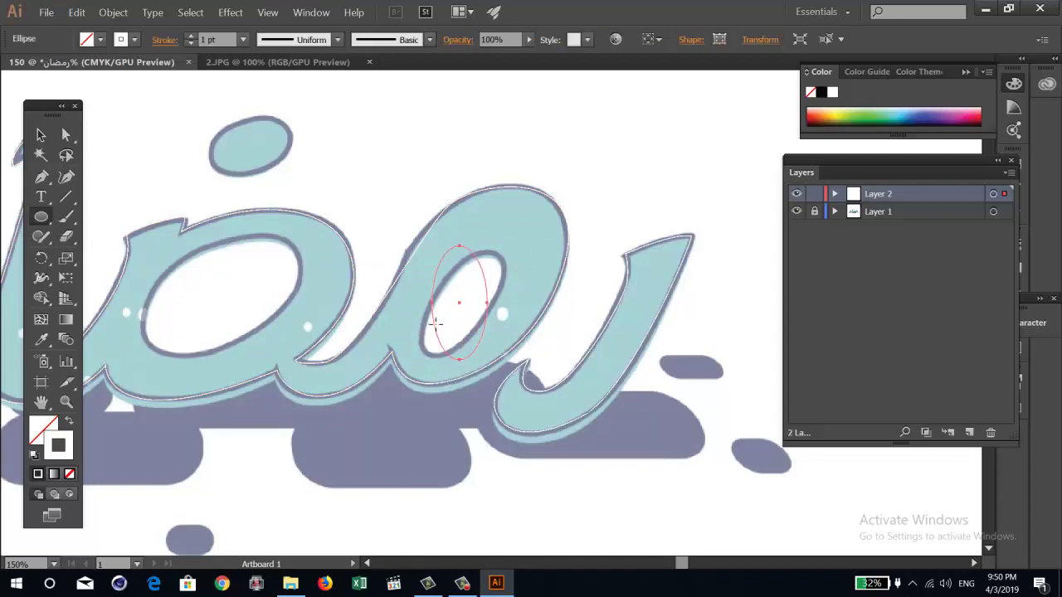
key("e")
mouse_move(487, 244)
left_mouse_down()
mouse_move(540, 259)
mouse_move(500, 249)
left_mouse_up()
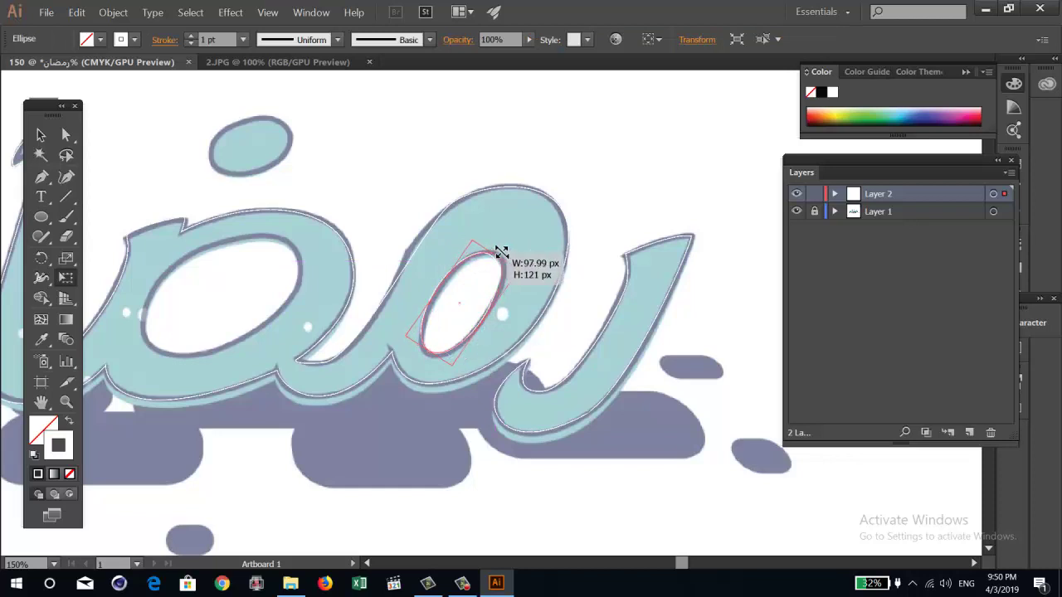
left_click_drag(430, 351, 428, 357)
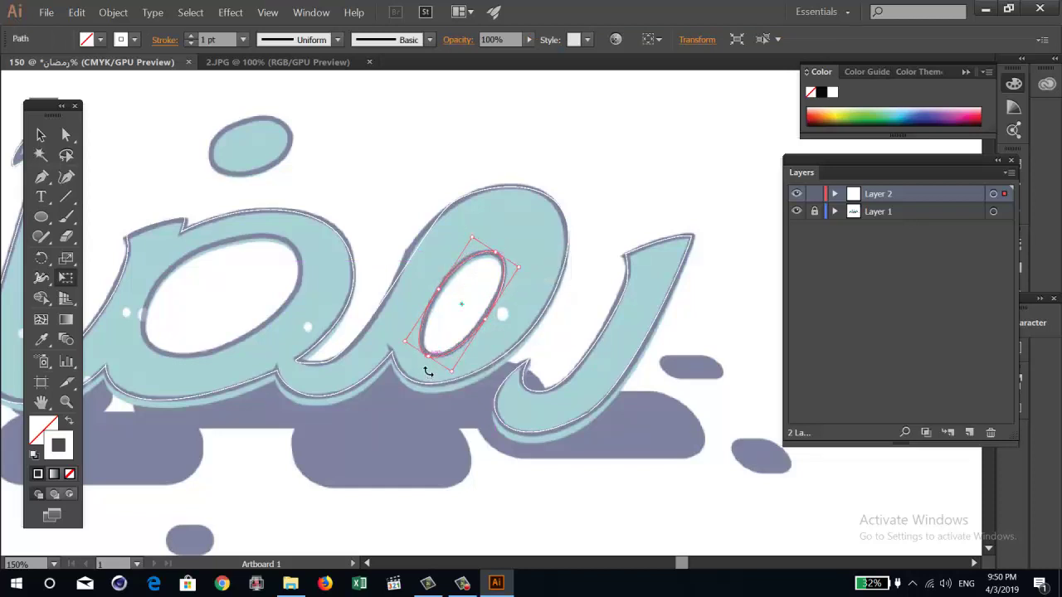
key("v")
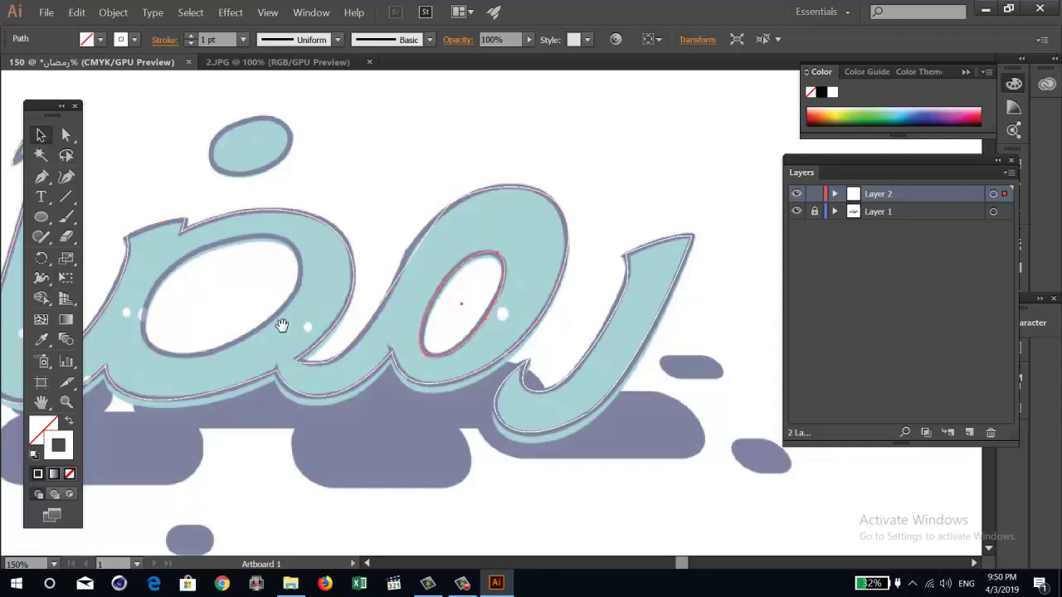
Draw a second ellipse in the ض bowl's hole, tilted about 30° and sized about 195 × 142 px
mouse_move(282, 324)
left_mouse_down()
mouse_move(425, 333)
mouse_move(489, 305)
left_mouse_up()
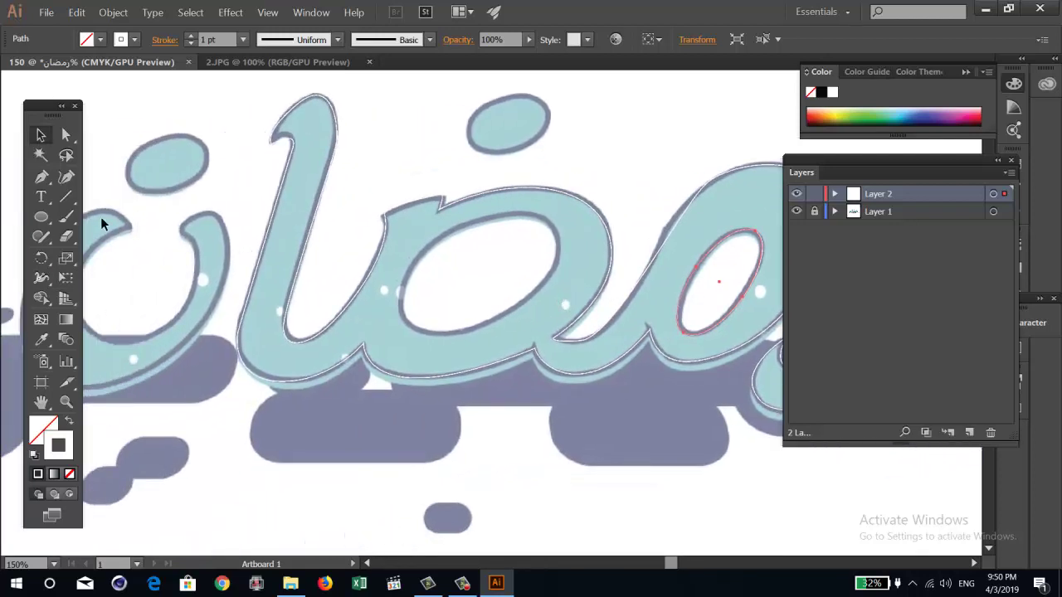
key("l")
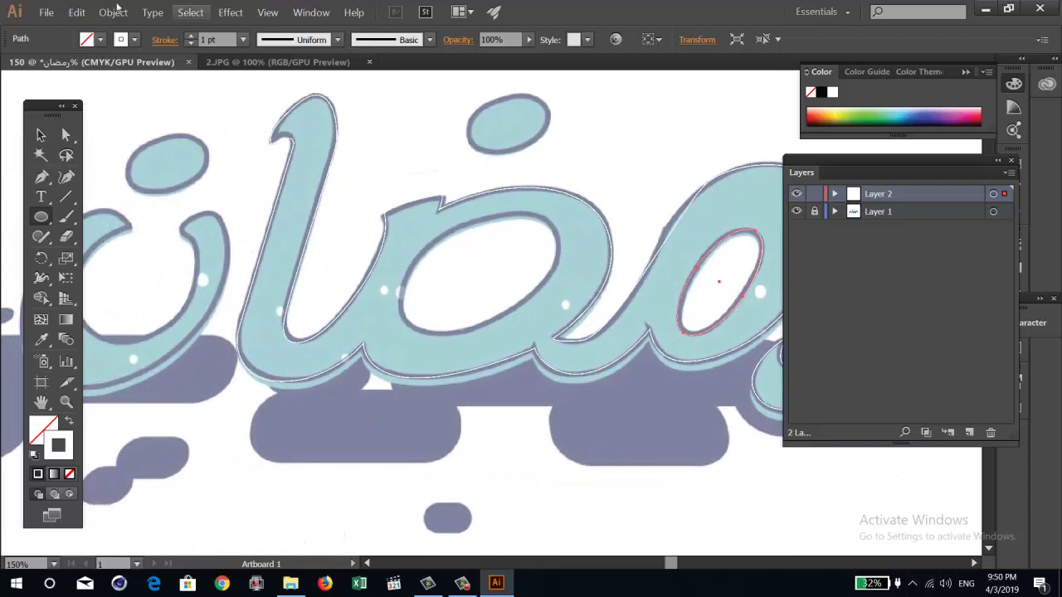
left_click_drag(541, 220, 389, 318)
key("e")
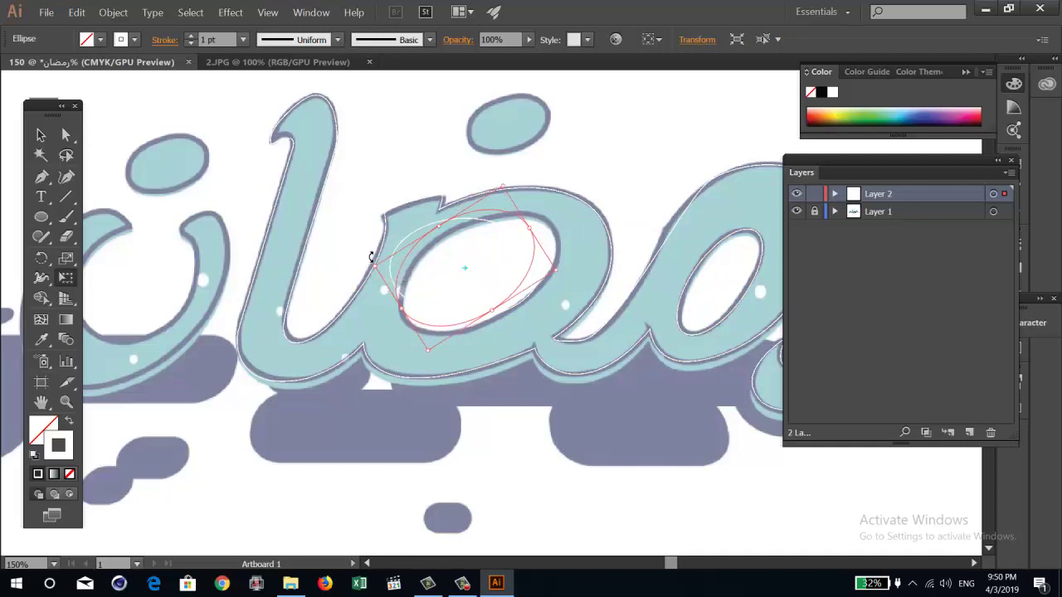
left_click_drag(383, 206, 368, 249)
mouse_move(512, 297)
left_mouse_down()
mouse_move(525, 303)
mouse_move(581, 282)
left_mouse_up()
left_click_drag(545, 244, 559, 237)
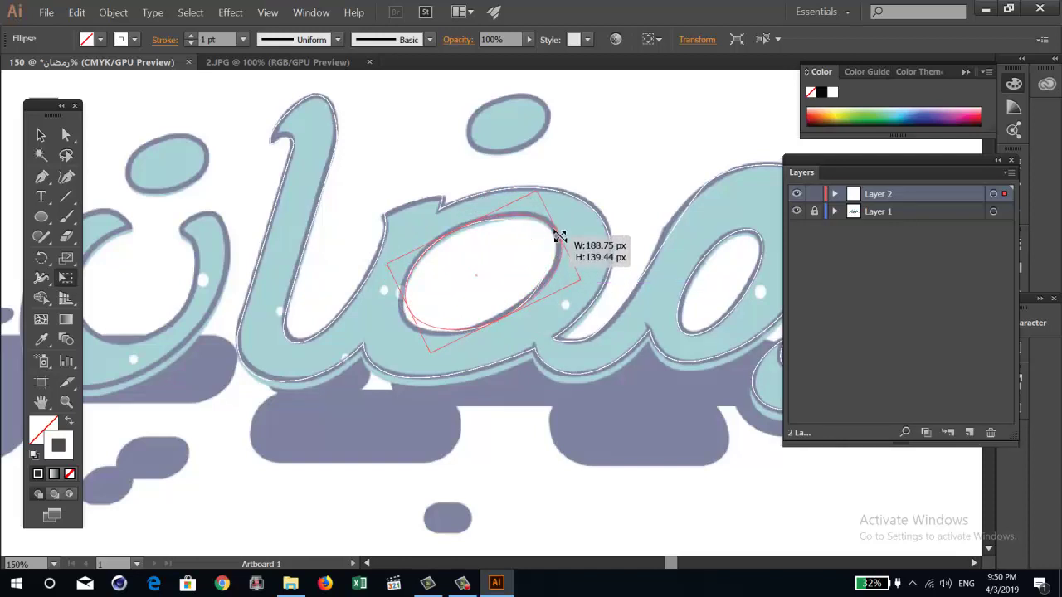
left_click_drag(408, 308, 406, 319)
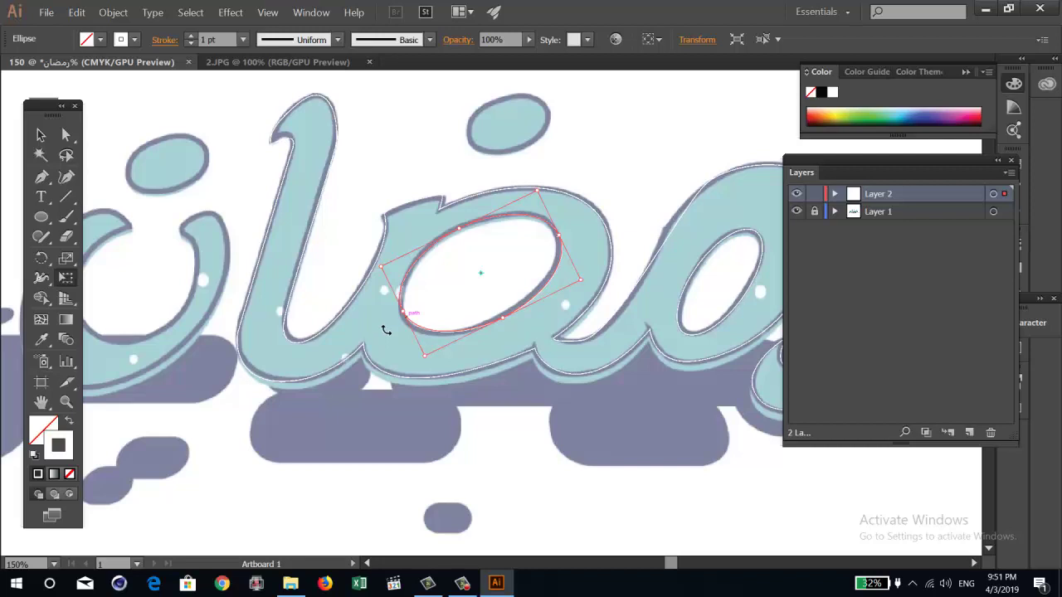
mouse_move(399, 371)
left_mouse_down()
mouse_move(347, 409)
mouse_move(658, 397)
left_mouse_up()
Start a Pen path at the ن hook and curve it along the letter's outer edge, bottom and top
key("p")
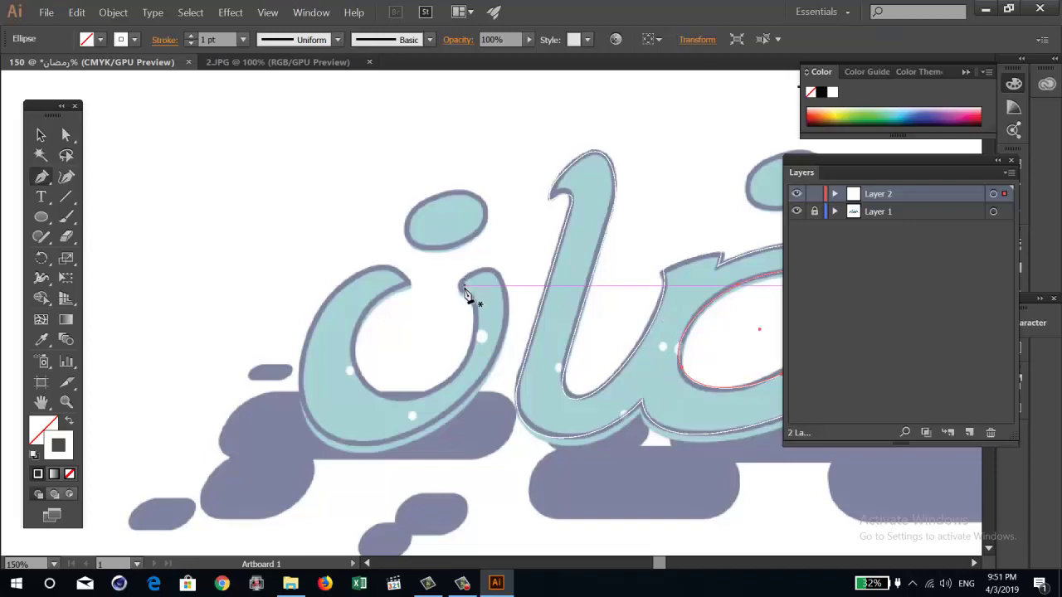
key("ctrl+shift+a")
left_click(506, 283)
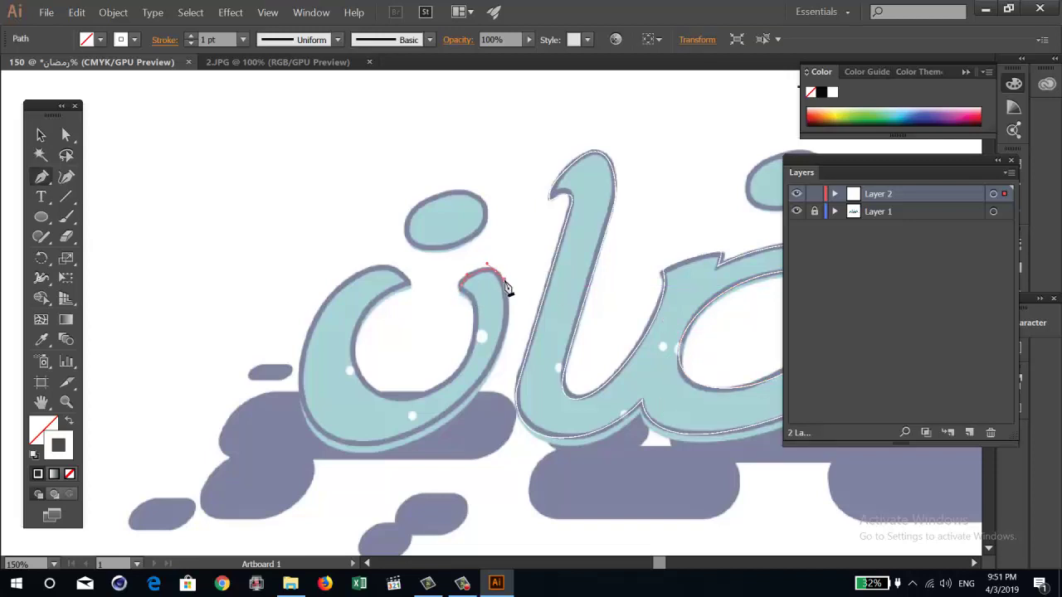
left_click_drag(479, 382, 434, 414)
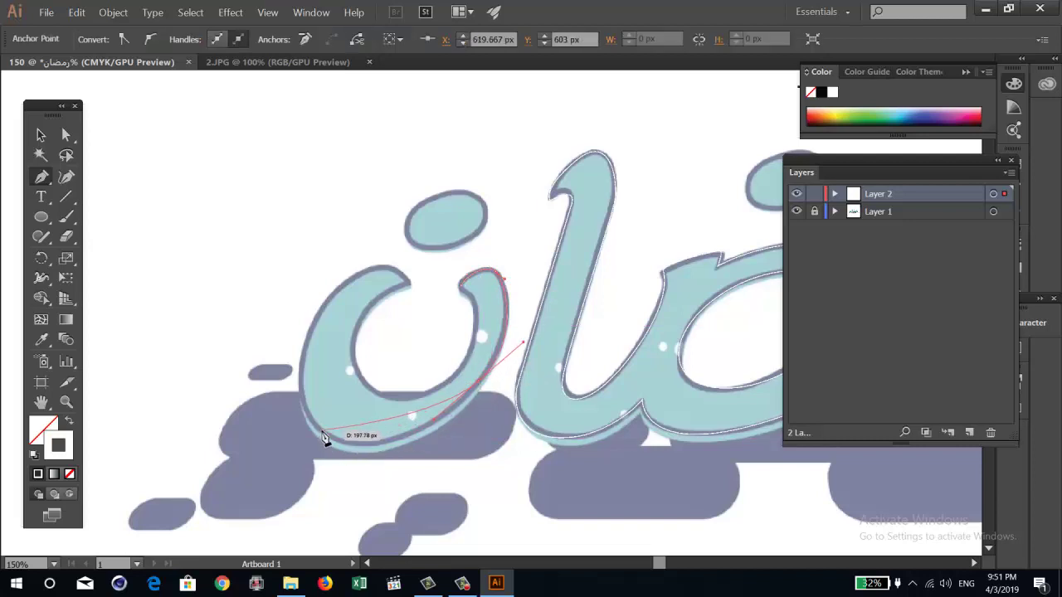
left_click_drag(322, 432, 258, 392)
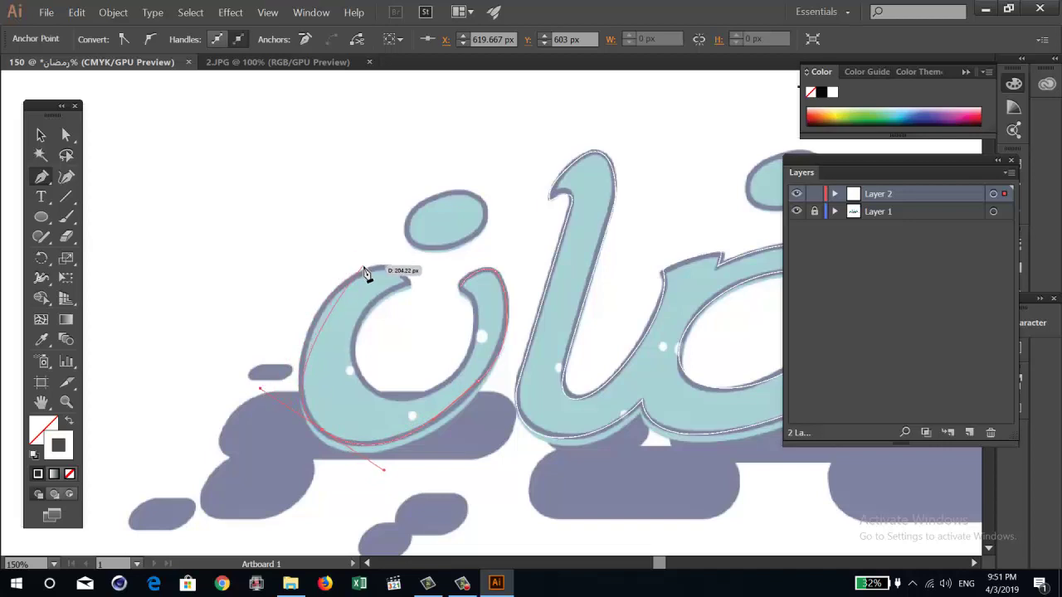
mouse_move(353, 282)
left_mouse_down()
mouse_move(384, 279)
mouse_move(380, 265)
left_mouse_up()
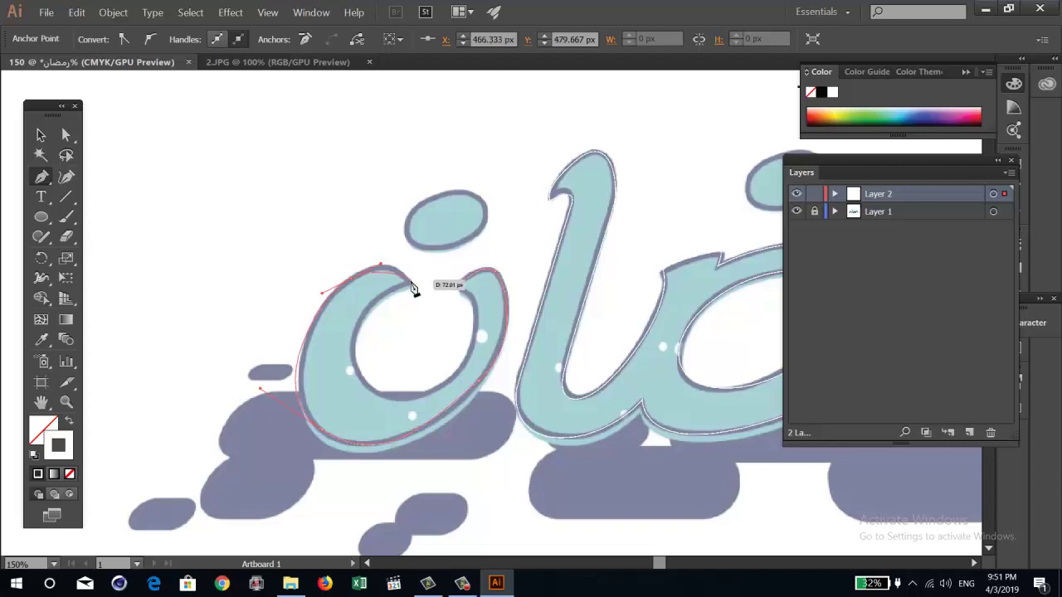
left_click(411, 284)
left_click_drag(423, 302, 427, 310)
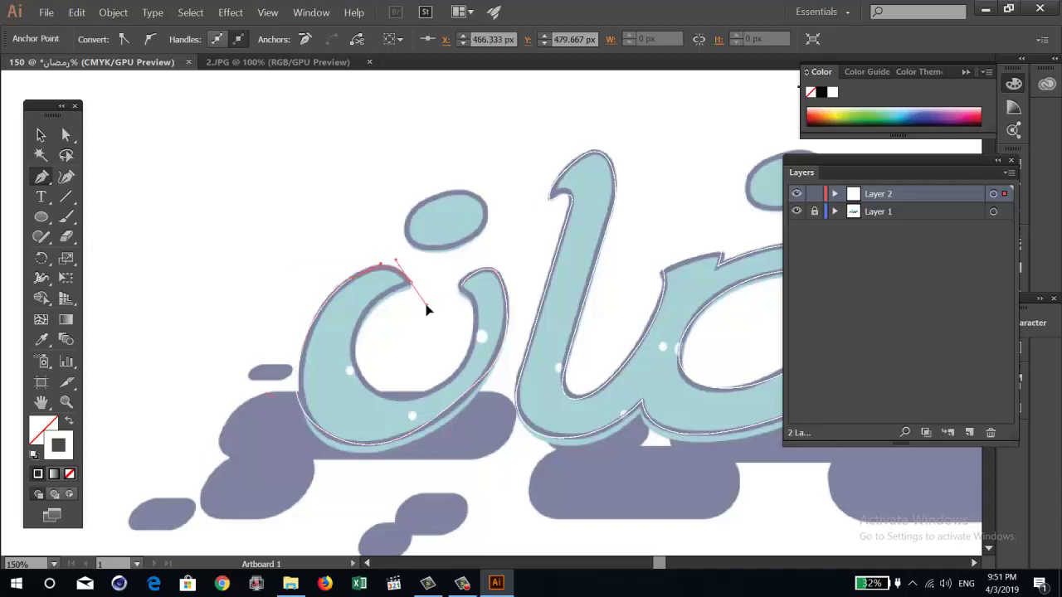
Trace the ن's inner edge and join the outline closed at the hook tip
left_click(408, 284)
left_click_drag(355, 350, 350, 372)
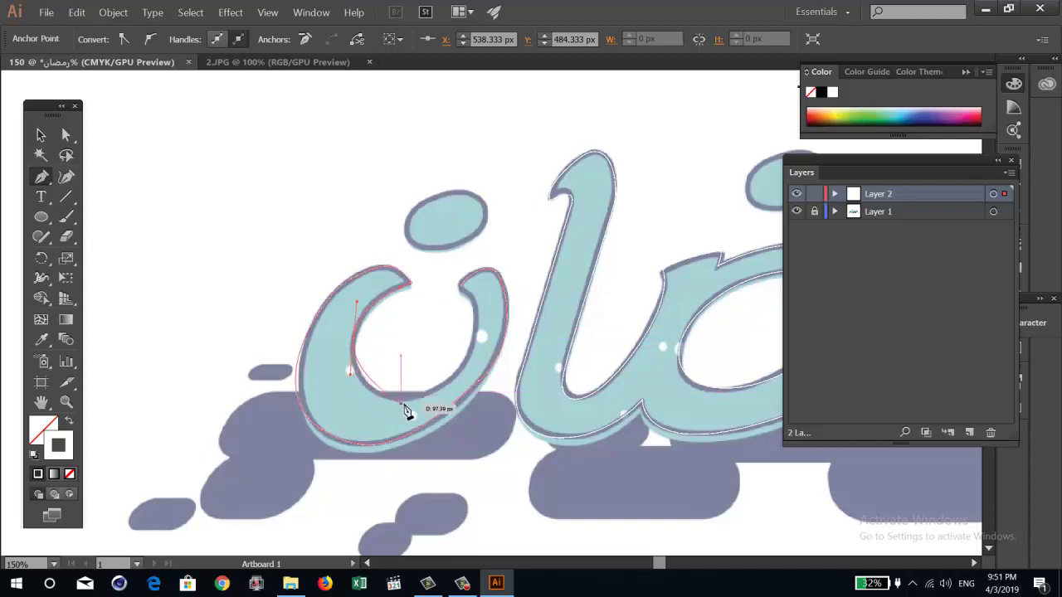
left_click_drag(420, 395, 466, 384)
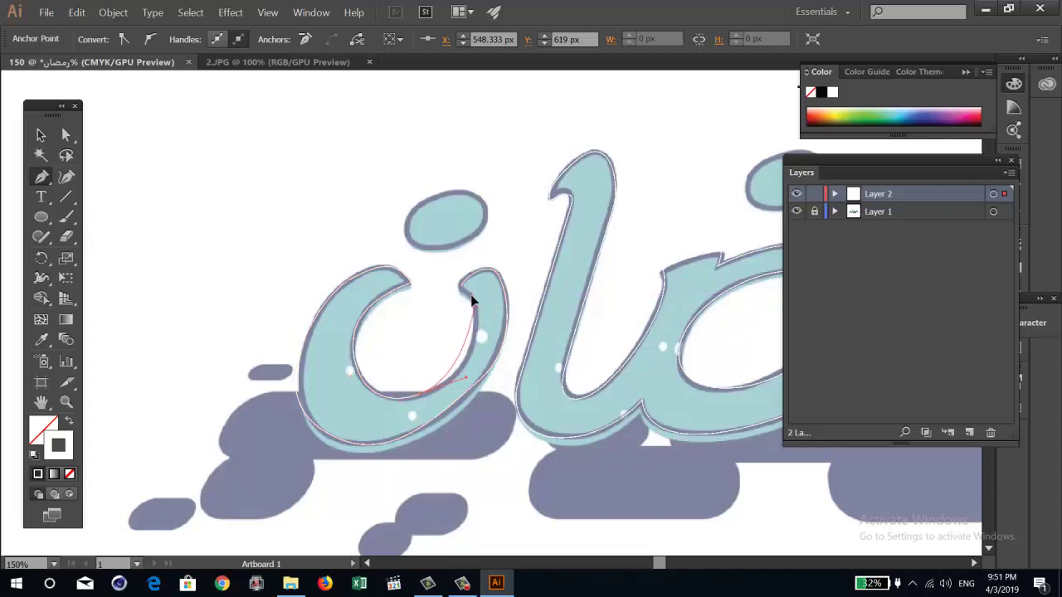
mouse_move(479, 335)
left_mouse_down()
mouse_move(470, 270)
mouse_move(465, 296)
left_mouse_up()
scroll(463, 286, "up", 2, "alt")
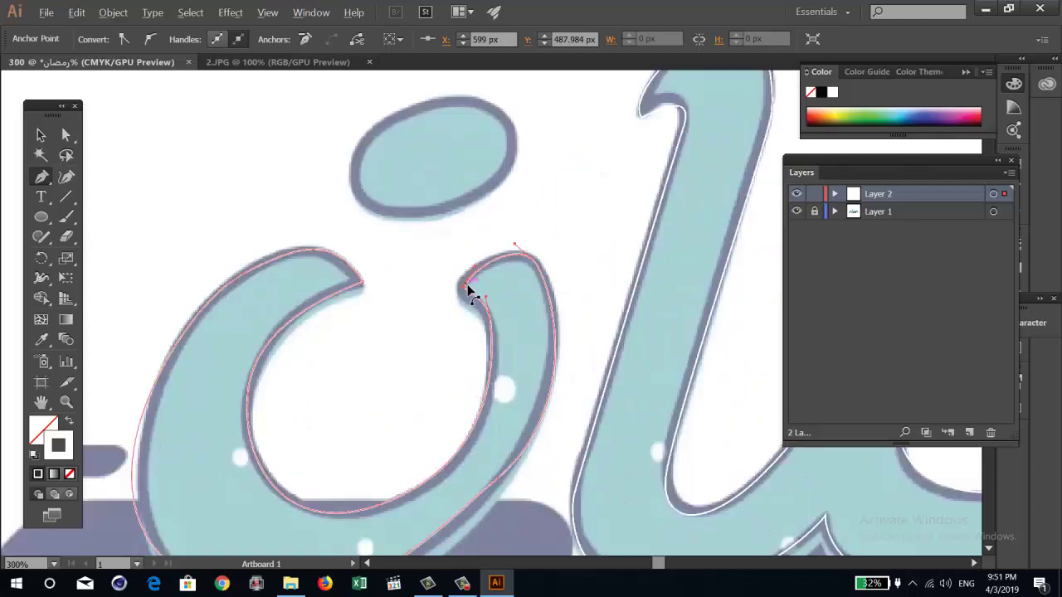
left_click(464, 286)
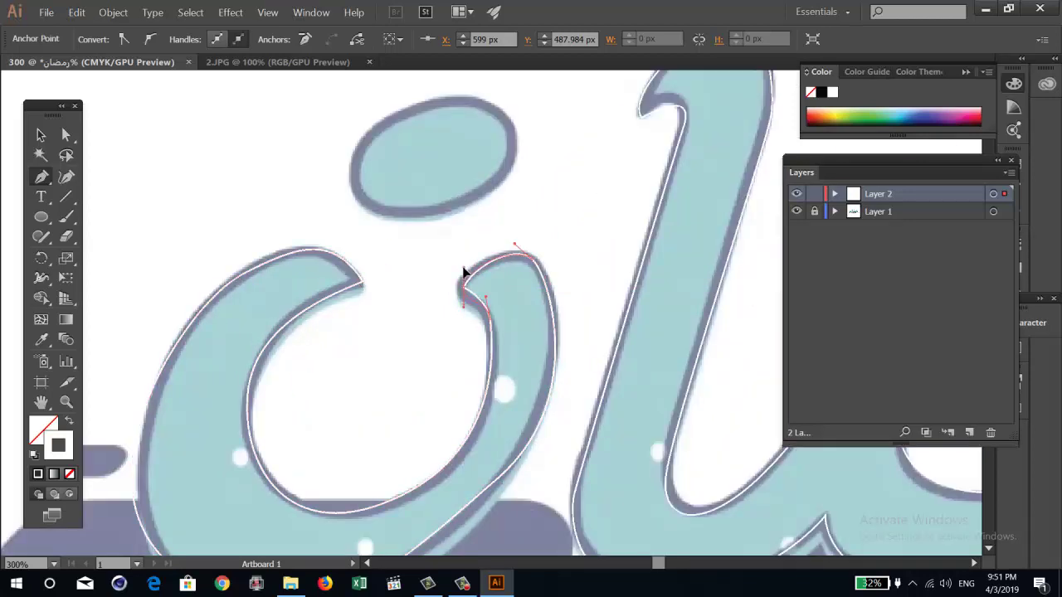
left_click(464, 274)
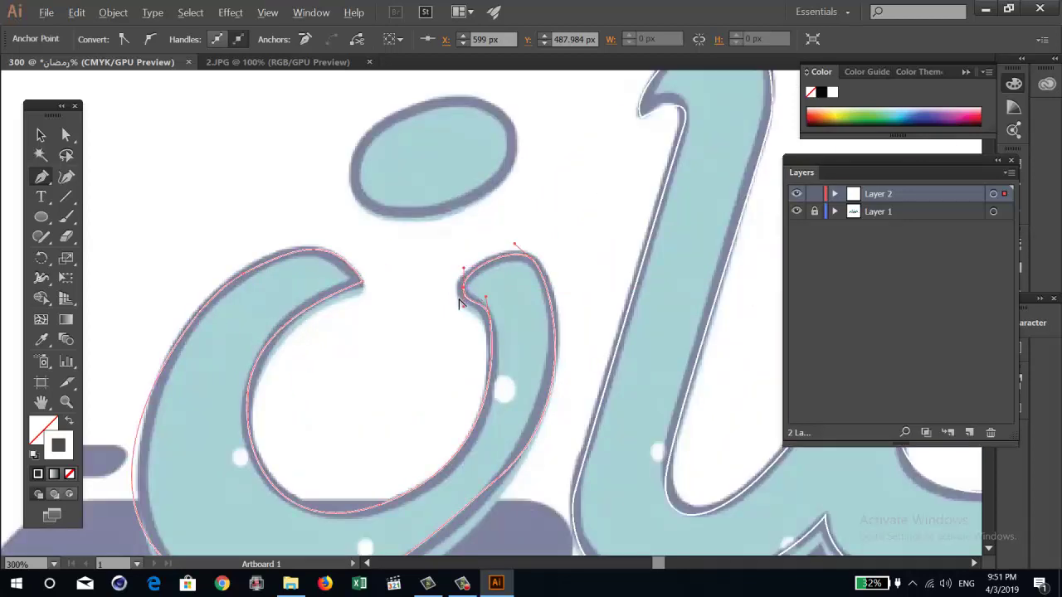
scroll(456, 307, "down", 2, "alt")
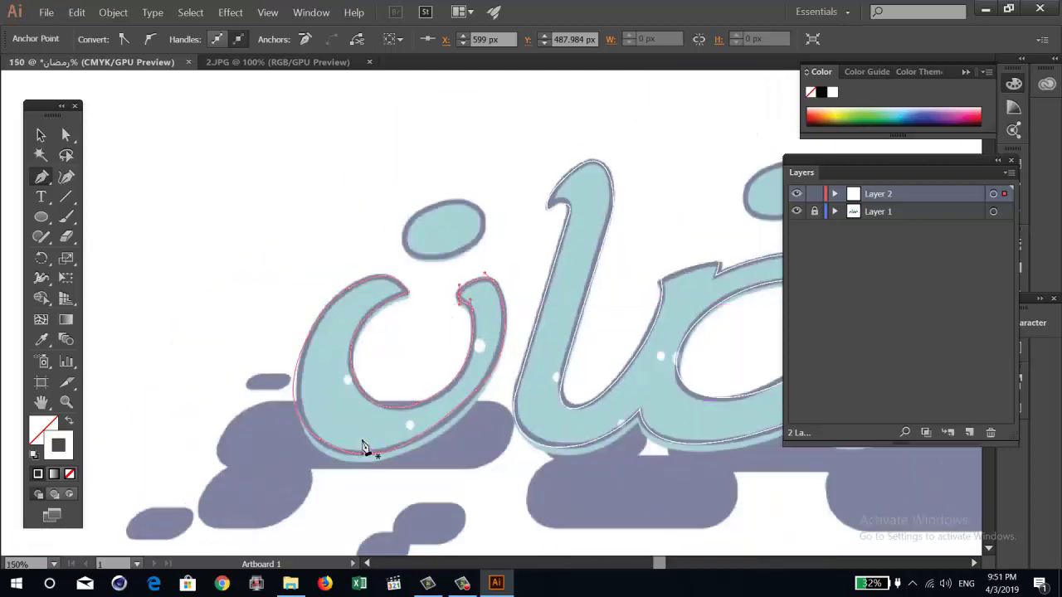
Select the ن outline's upper-left and lower-left anchors with Direct Selection to adjust them
key("a")
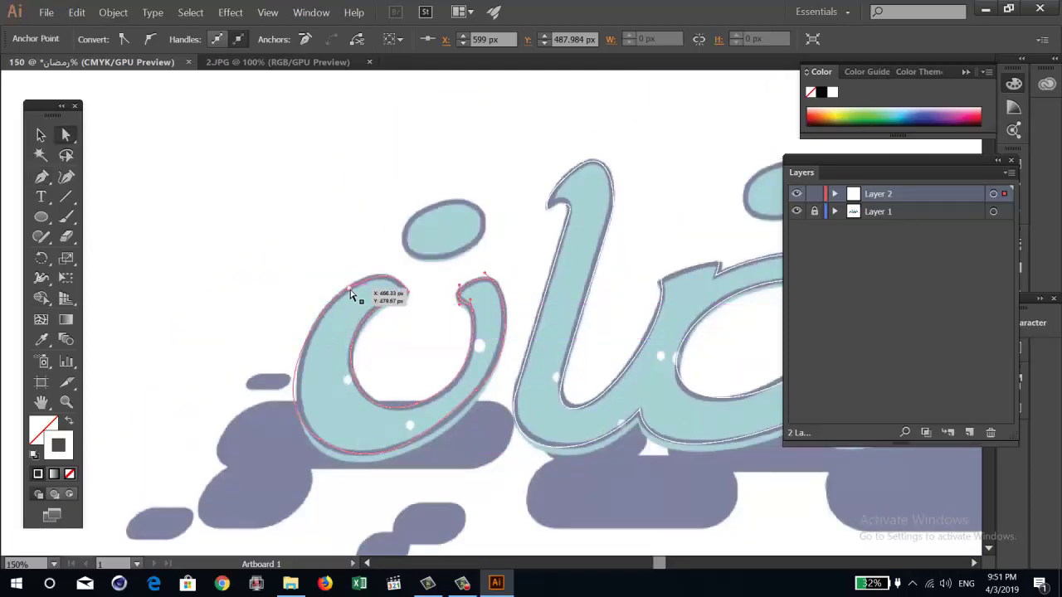
left_click(328, 304)
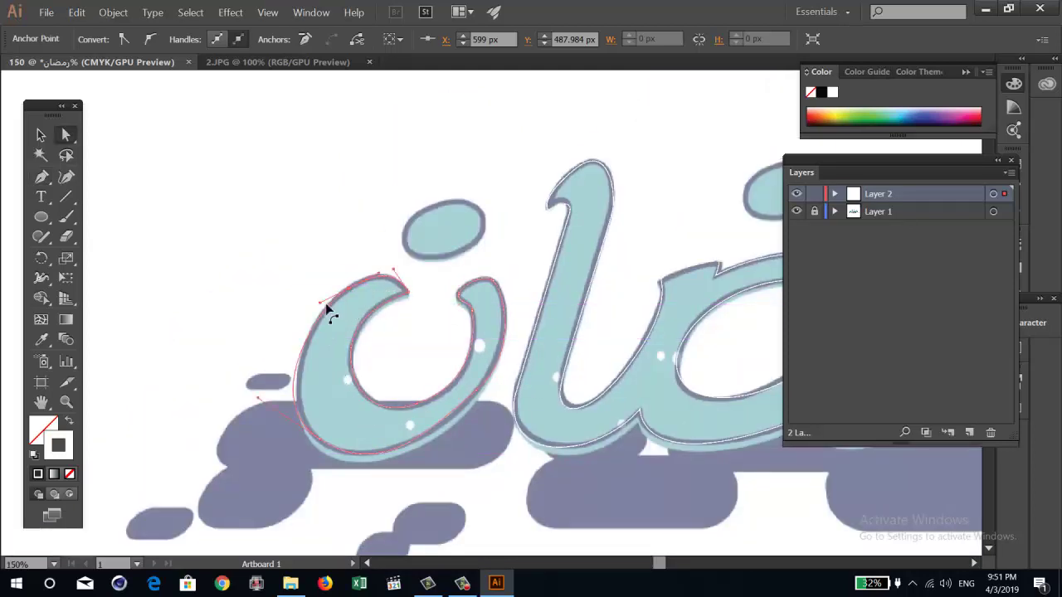
left_click(260, 401)
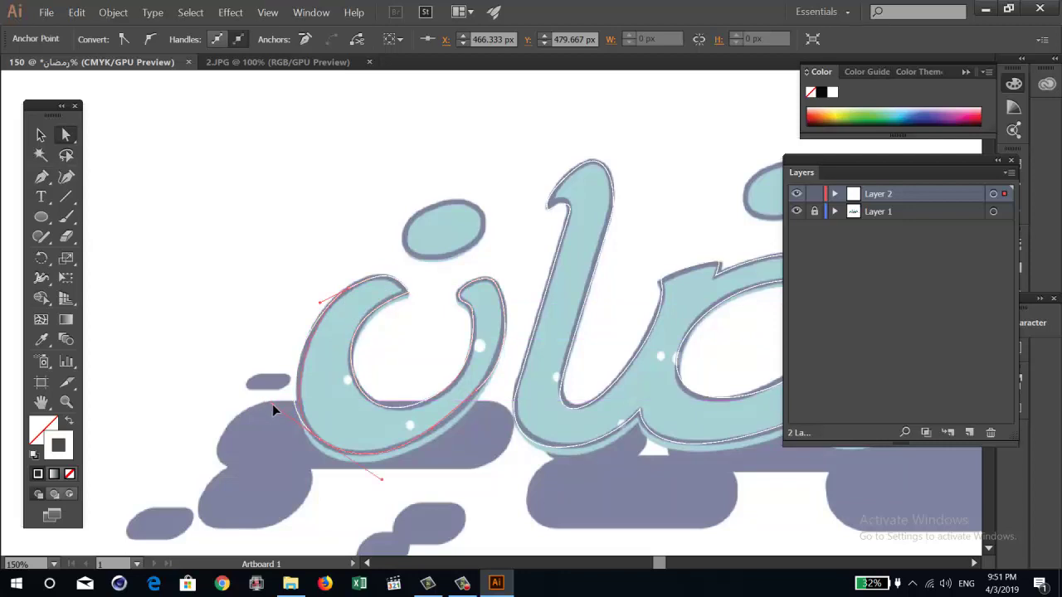
left_click(270, 402)
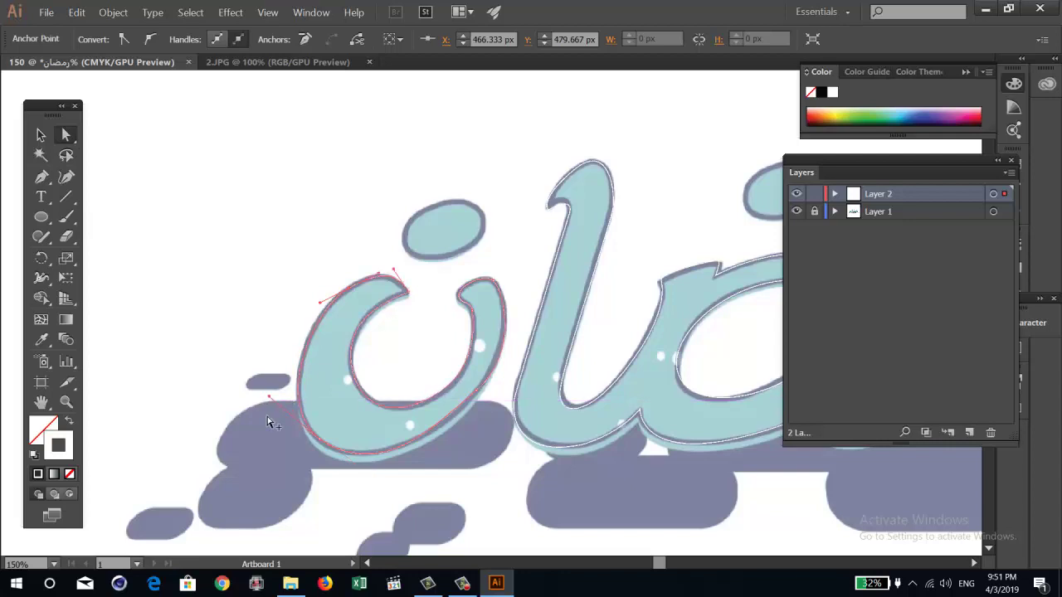
left_click_drag(451, 288, 309, 300)
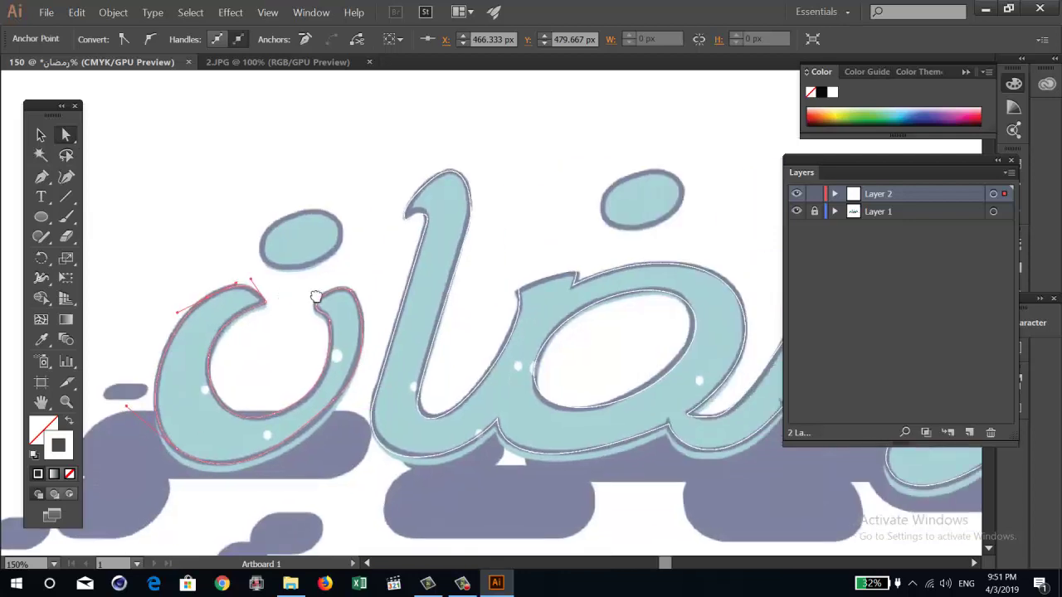
Draw a tilted oval over the left dot and Alt-drag a copy onto the other dot
key("l")
left_click_drag(264, 212, 348, 266)
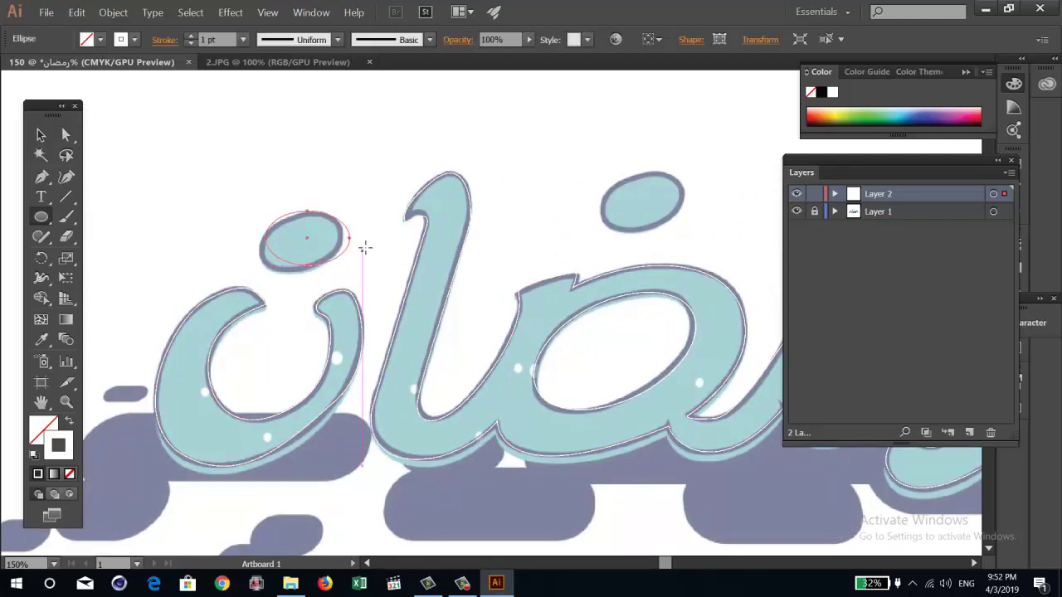
mouse_move(363, 207)
left_mouse_down()
mouse_move(344, 200)
mouse_move(347, 211)
mouse_move(328, 221)
left_mouse_up()
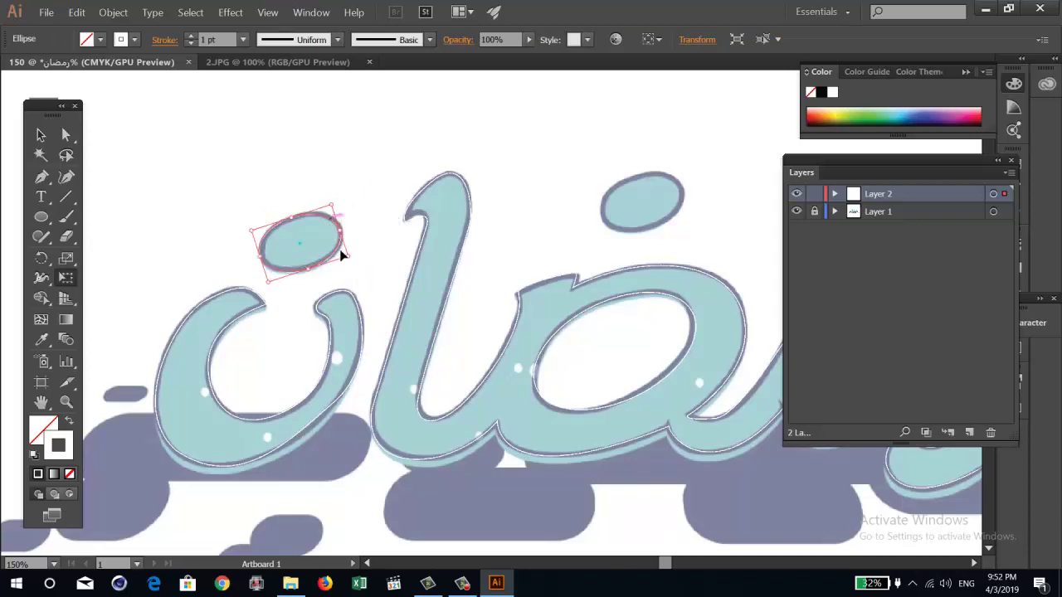
key("v")
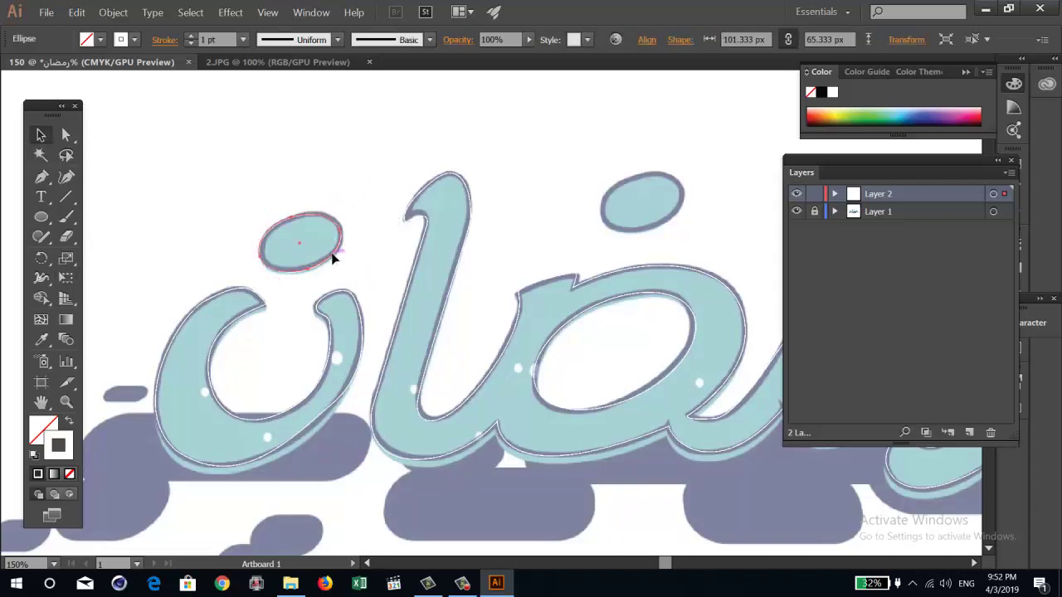
left_click_drag(333, 262, 676, 220)
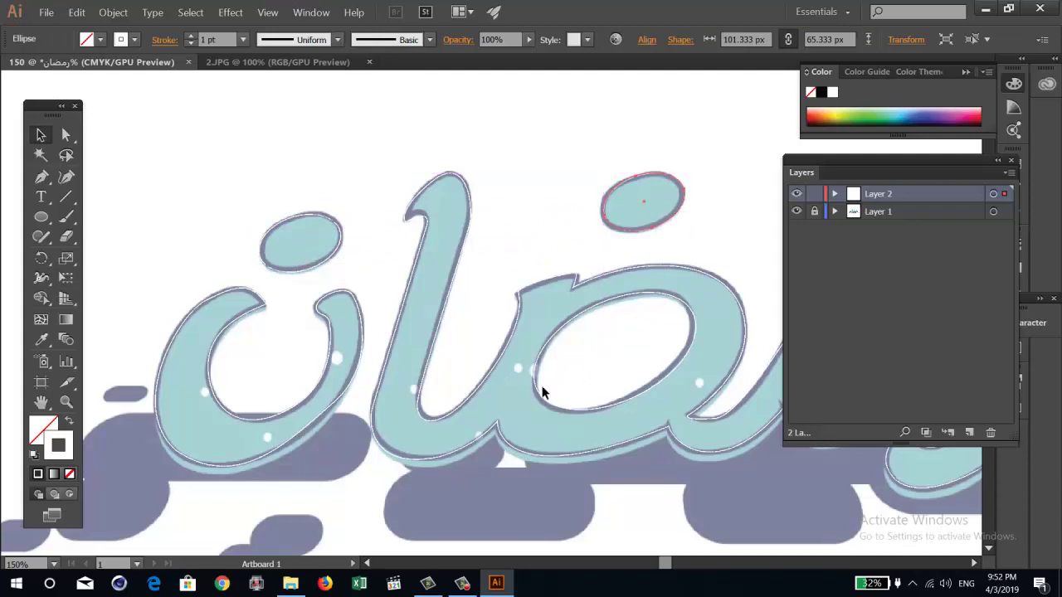
left_click(531, 211)
Zoom out to fit the artboard and marquee-select all the lettering paths
key("ctrl+minus")
key("ctrl+minus")
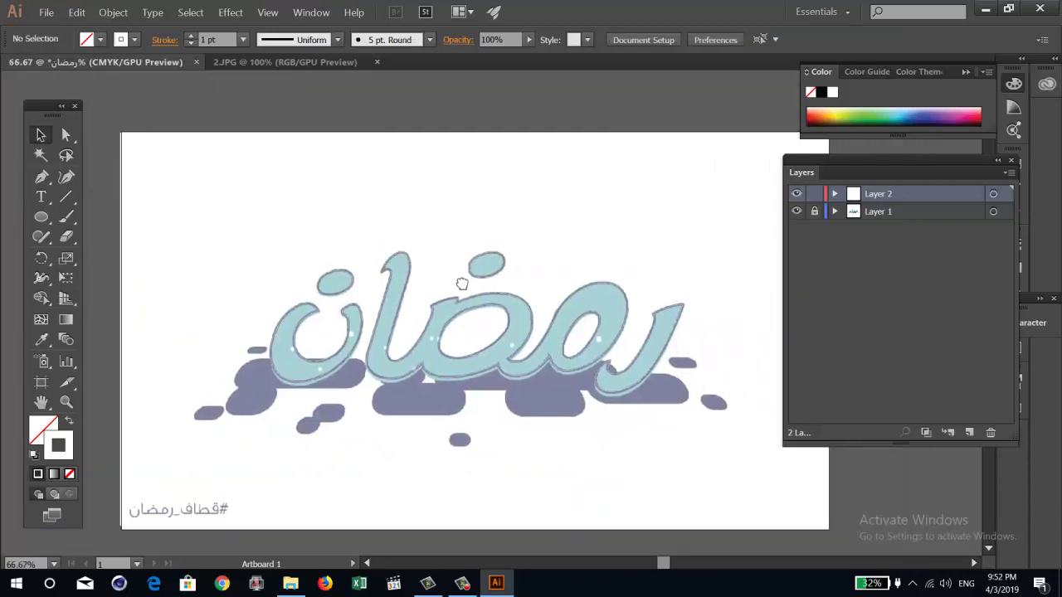
left_click_drag(462, 284, 457, 285)
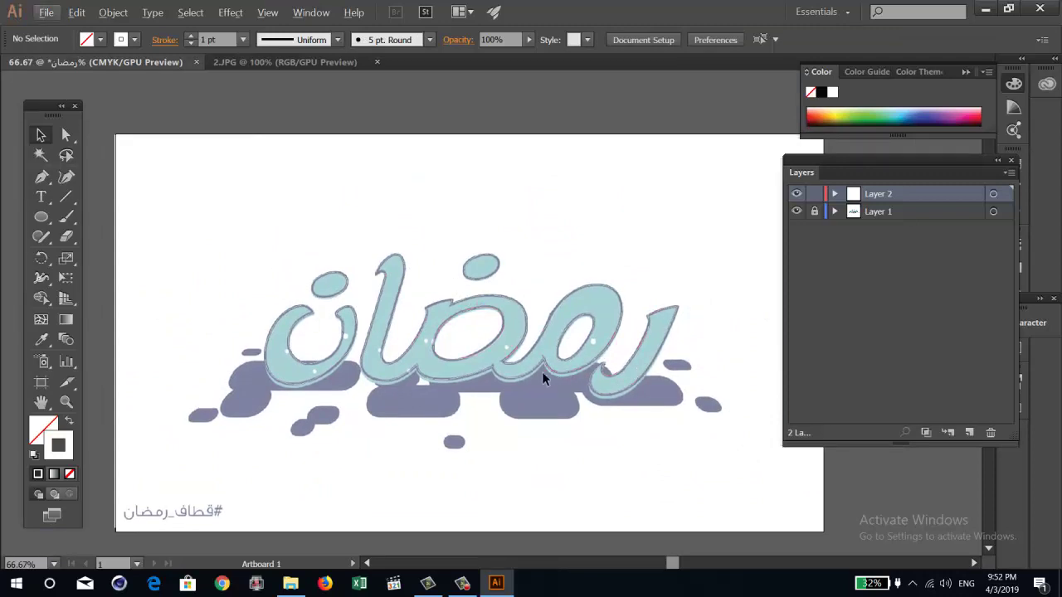
left_click_drag(645, 385, 648, 316)
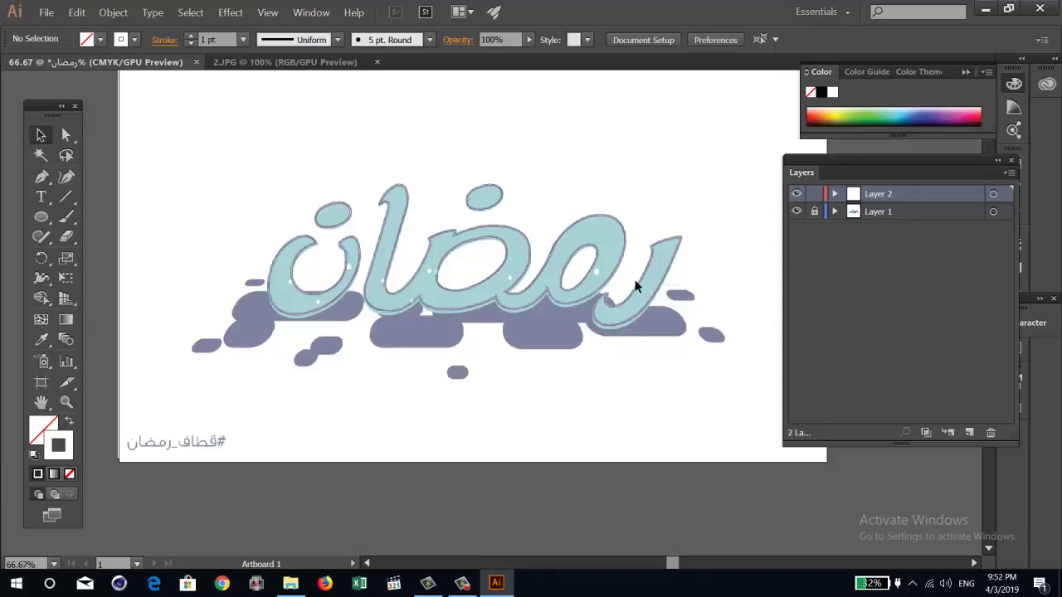
left_click_drag(682, 336, 197, 166)
Give the selected lettering a navy 5 pt outline with no fill, sampled with the Eyedropper
scroll(345, 220, "up", 2)
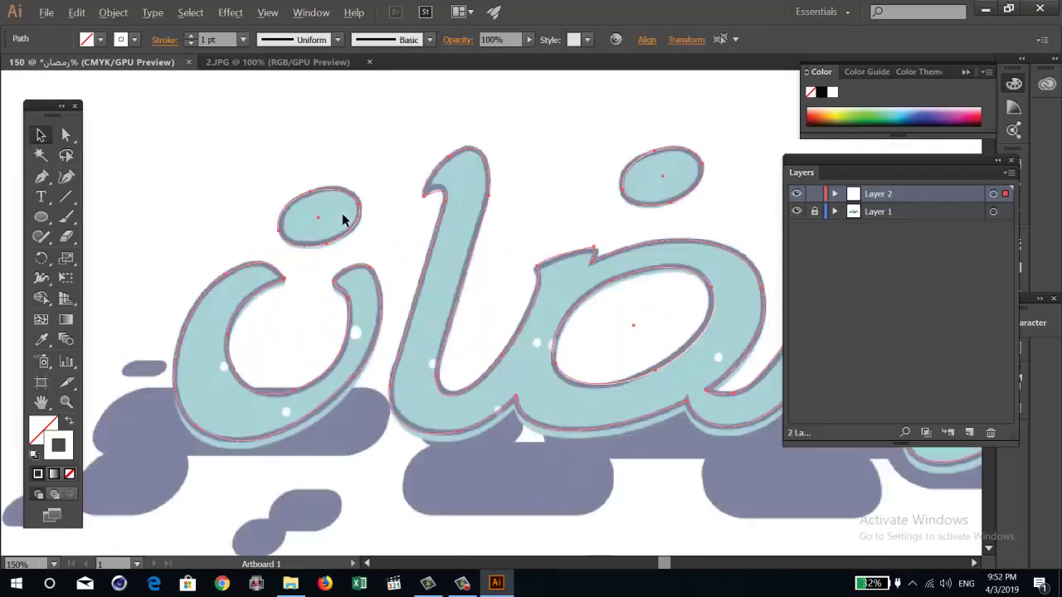
scroll(346, 219, "up", 1)
key("i")
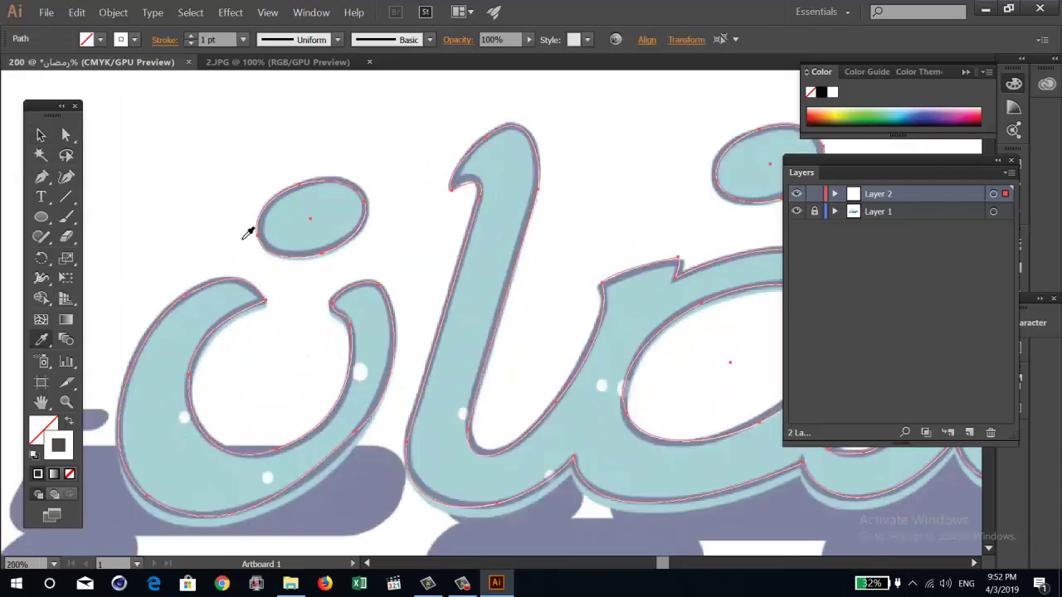
left_click(259, 231)
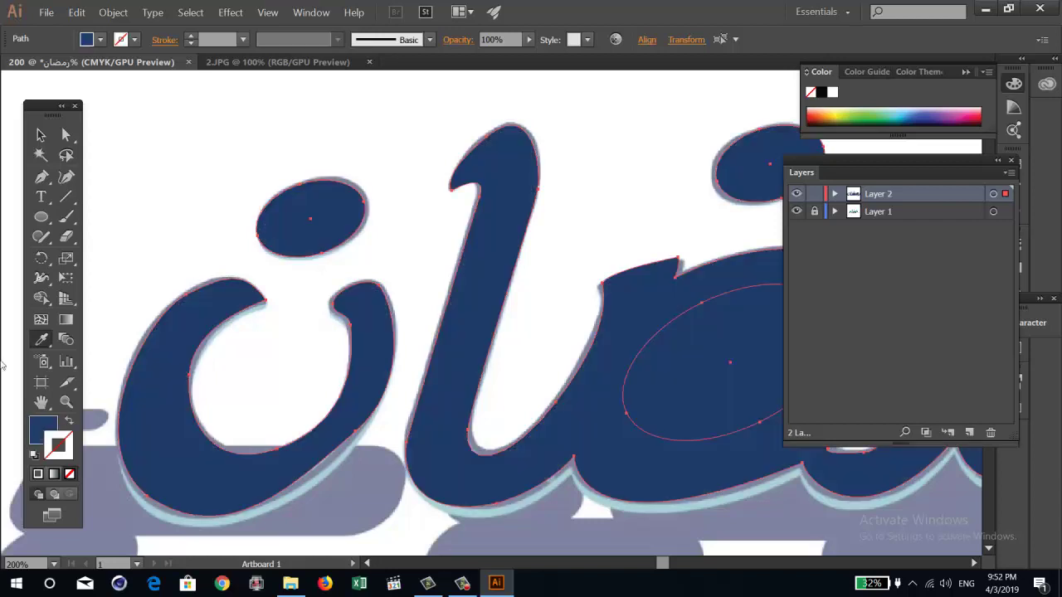
left_click(70, 423)
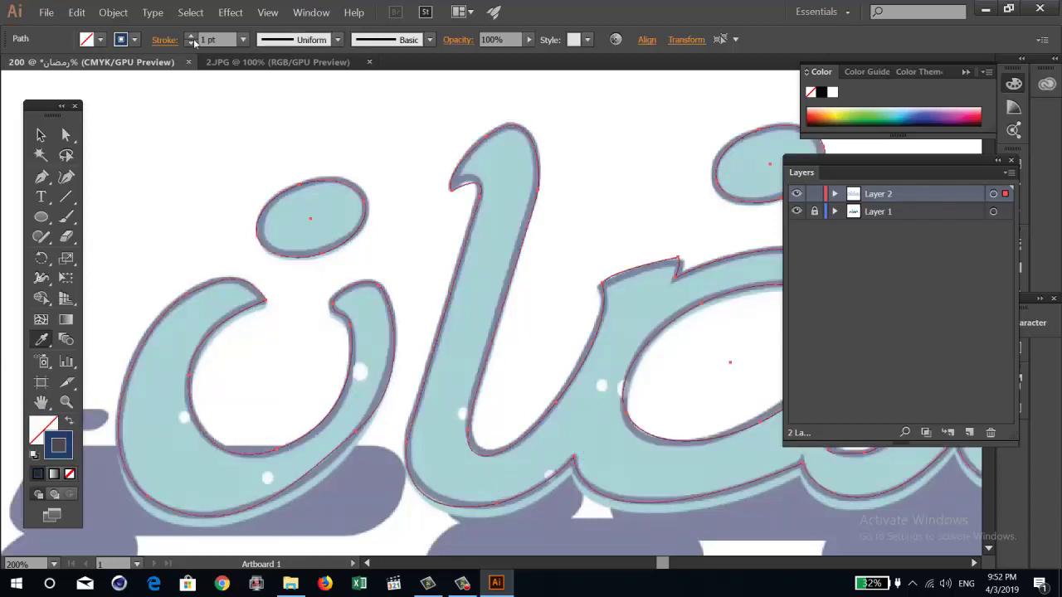
left_click(191, 40)
left_click(191, 39)
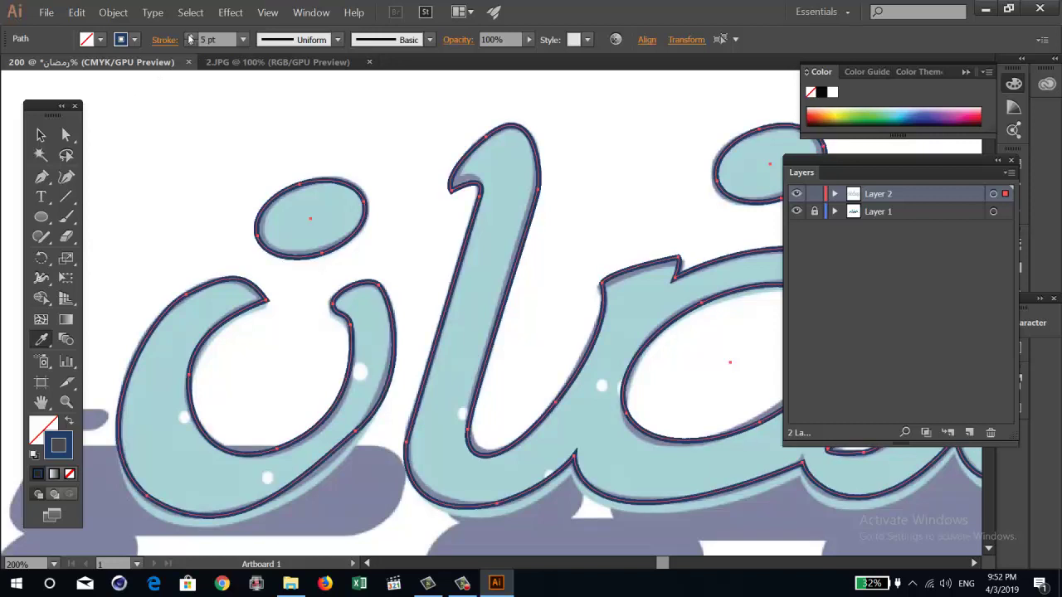
Reshape the ن's lower curve by moving an anchor and its handle to follow the letter
left_click(67, 135)
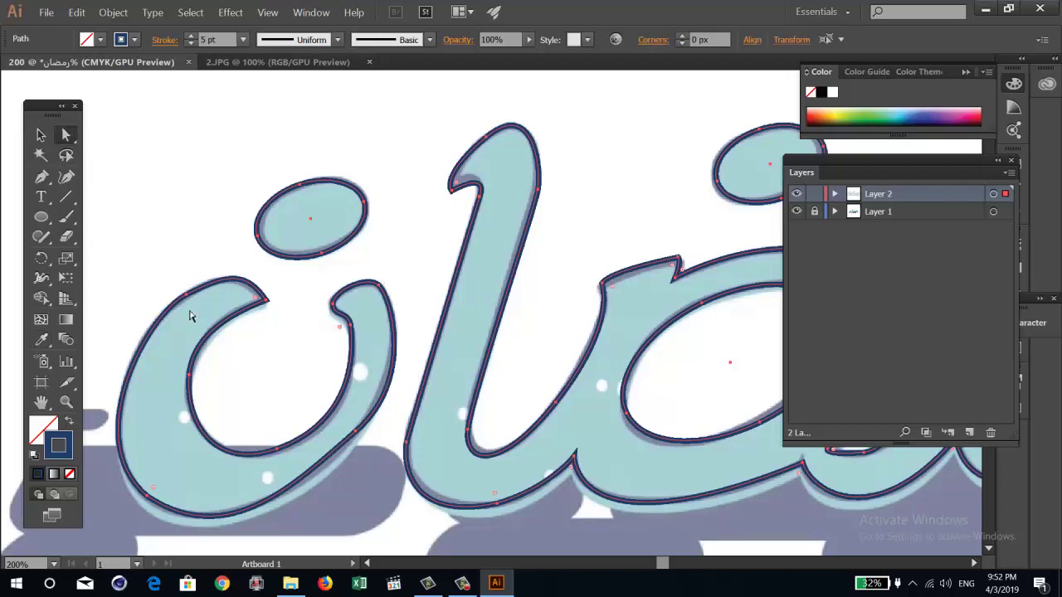
left_click_drag(329, 443, 296, 308)
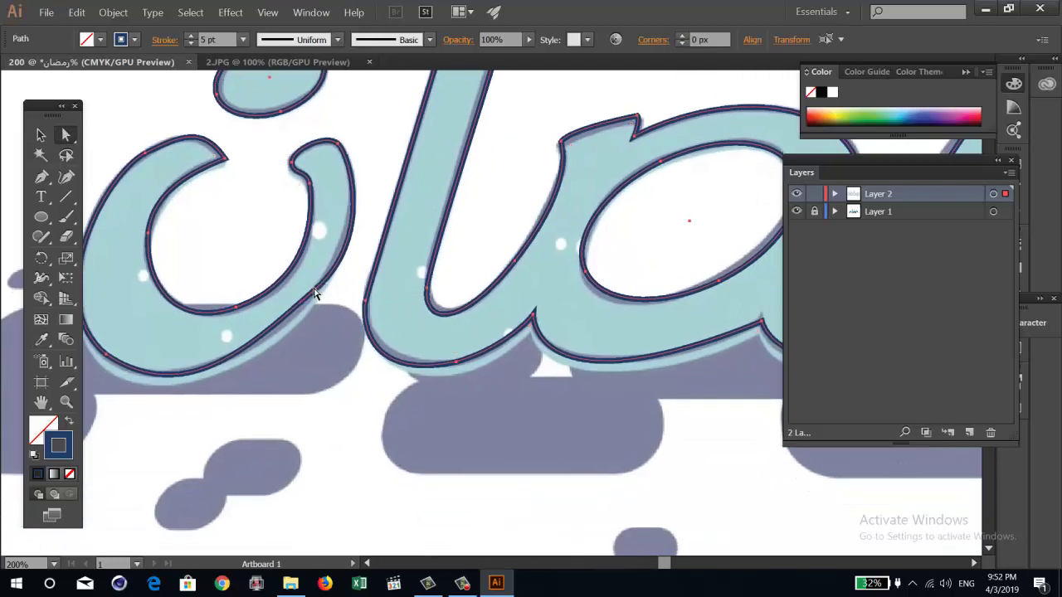
key("ctrl+shift+a")
left_click(315, 291)
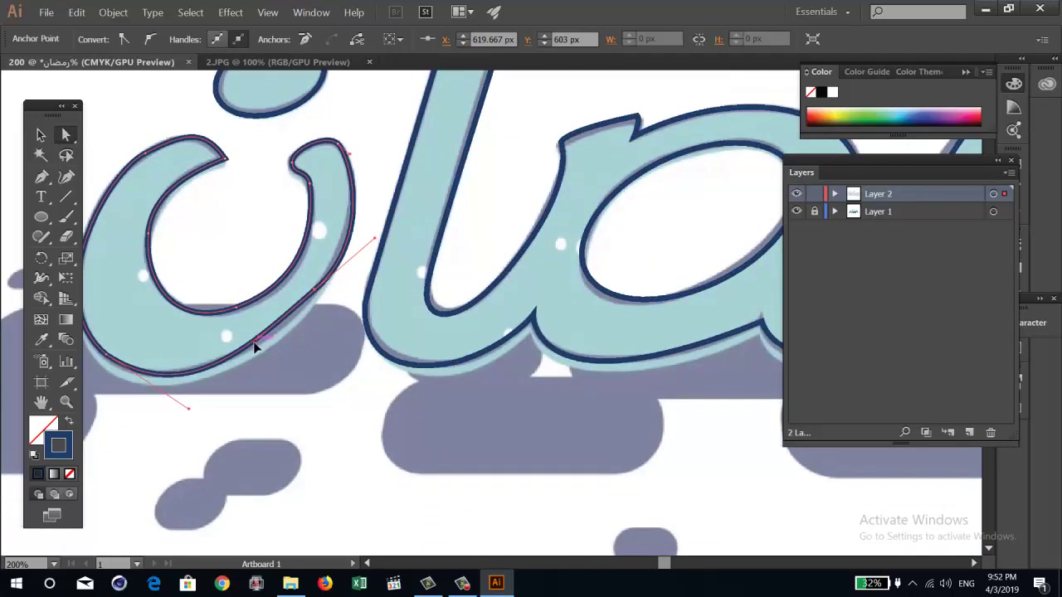
left_click_drag(257, 341, 260, 348)
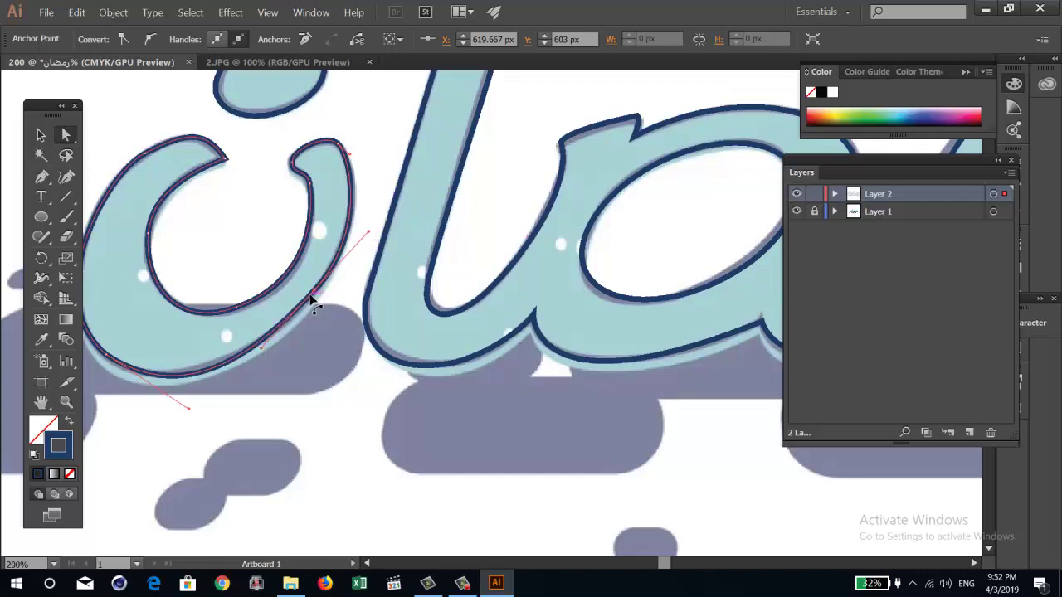
left_click_drag(312, 296, 314, 310)
left_click(323, 353)
Select the whole lettering outline plus the top dot and raise its stroke to 7 pt
scroll(319, 369, "down", 1)
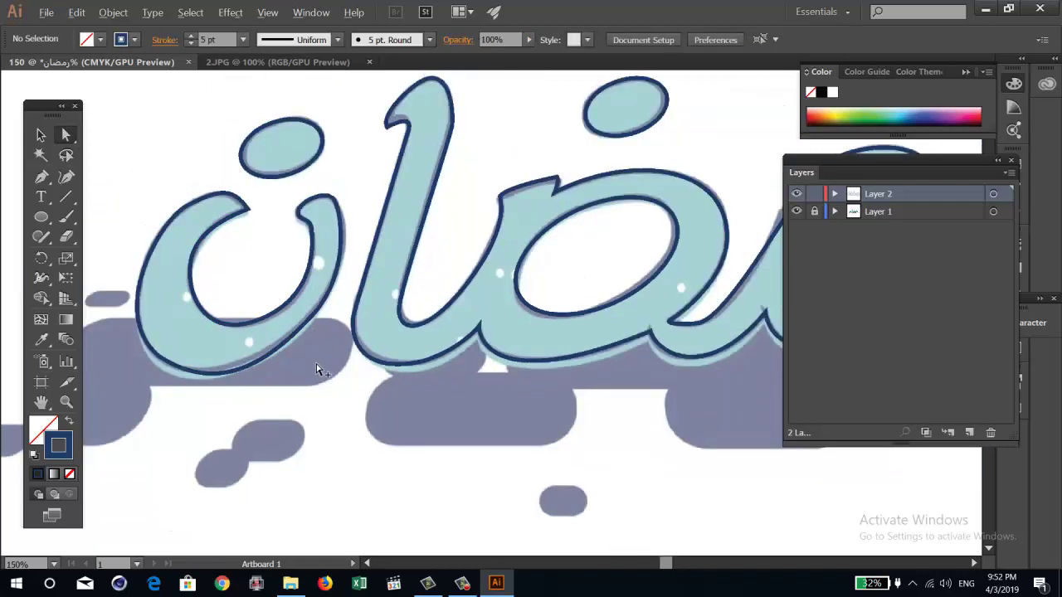
scroll(317, 371, "down", 3)
scroll(316, 370, "up", 1)
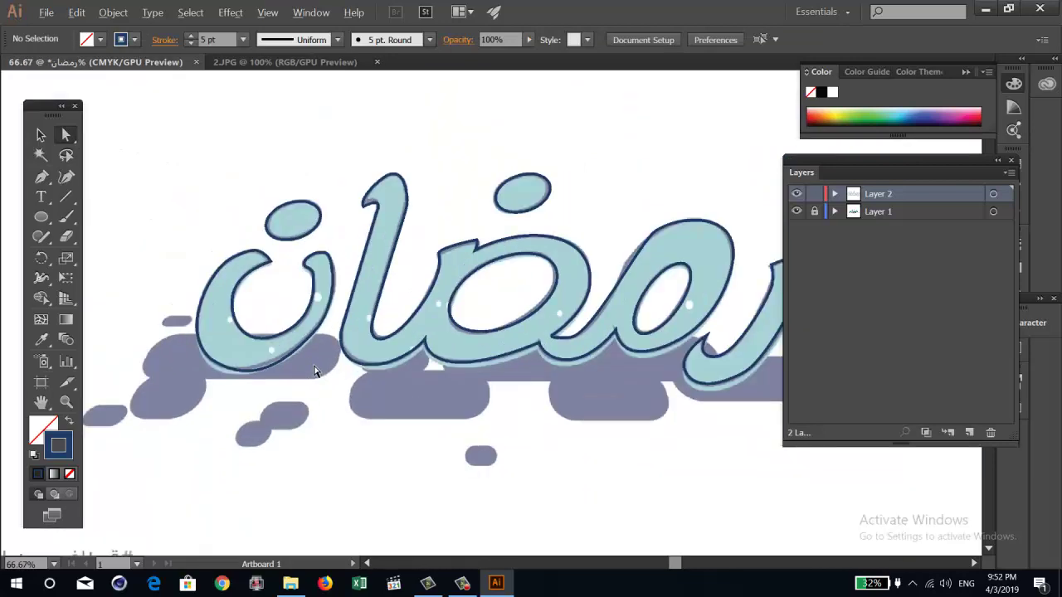
scroll(315, 370, "up", 1)
left_click(419, 358)
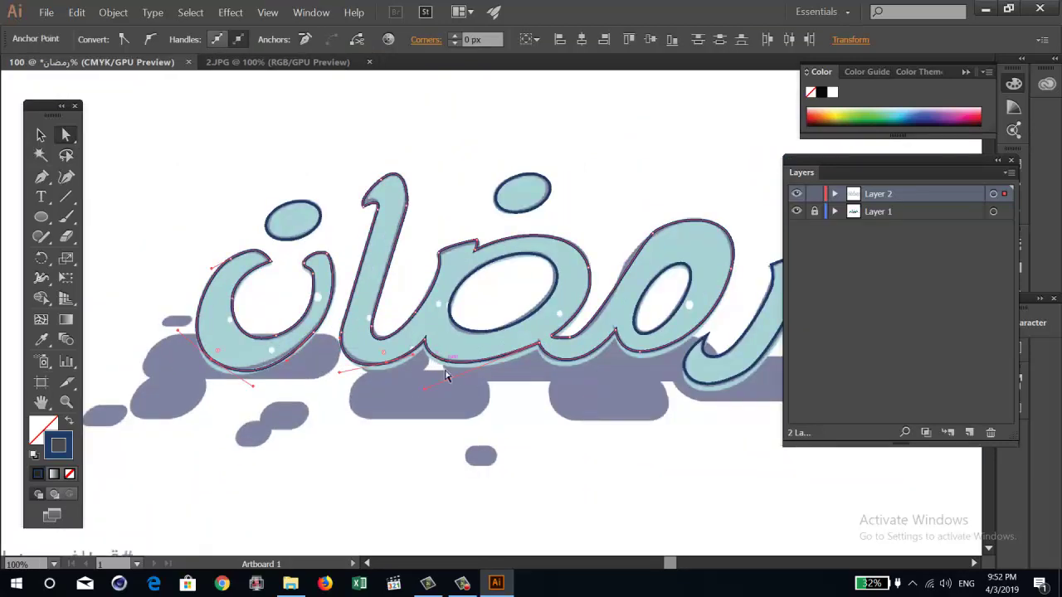
left_click(461, 413)
mouse_move(490, 384)
left_mouse_down()
mouse_move(395, 392)
mouse_move(419, 372)
left_mouse_up()
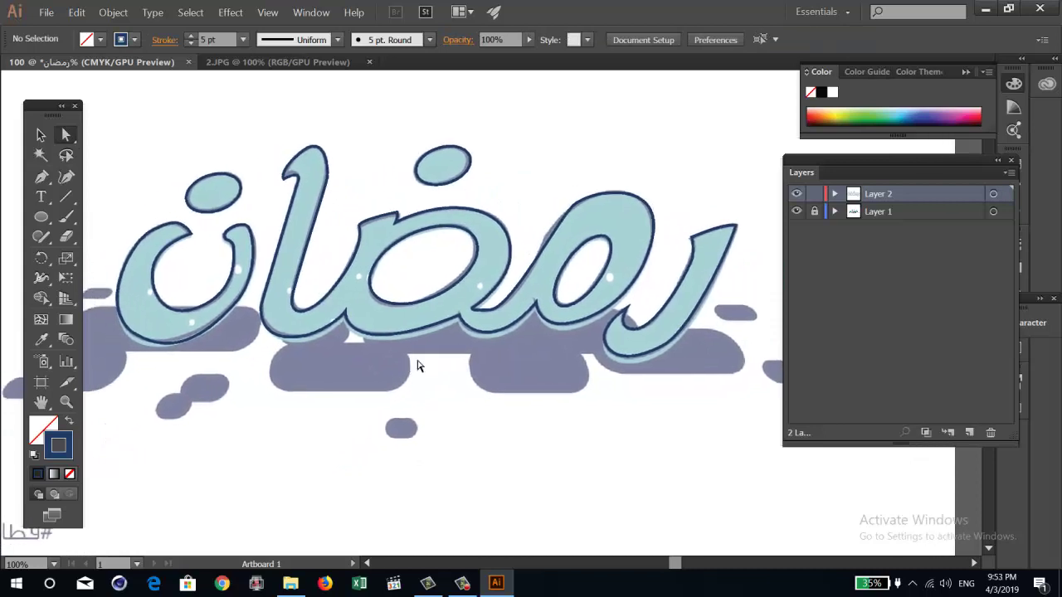
key("v")
left_click_drag(757, 193, 160, 369)
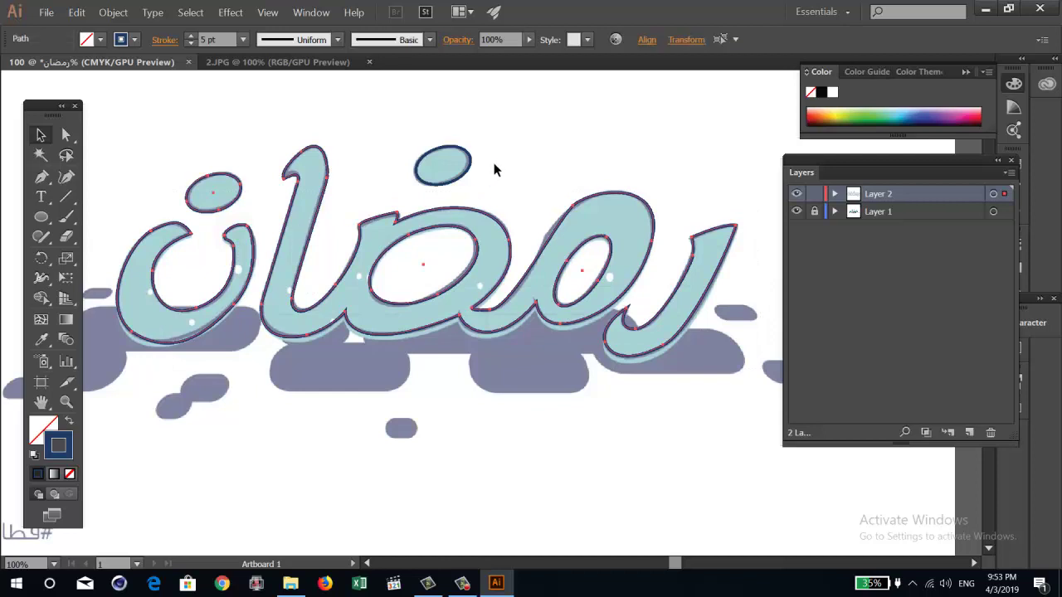
left_click(464, 162, "shift")
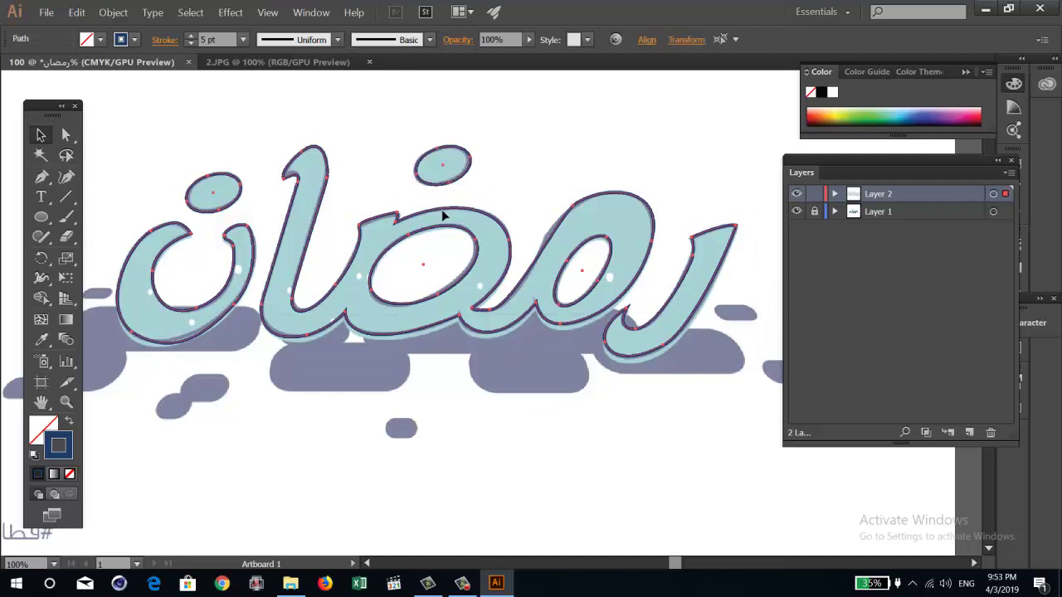
left_click(190, 36)
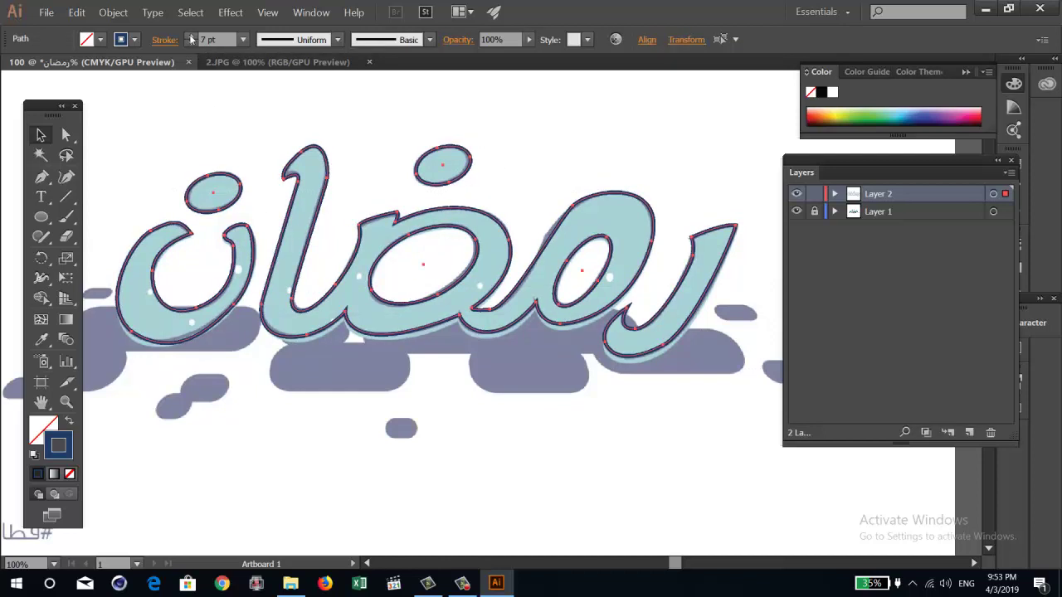
left_click(241, 155)
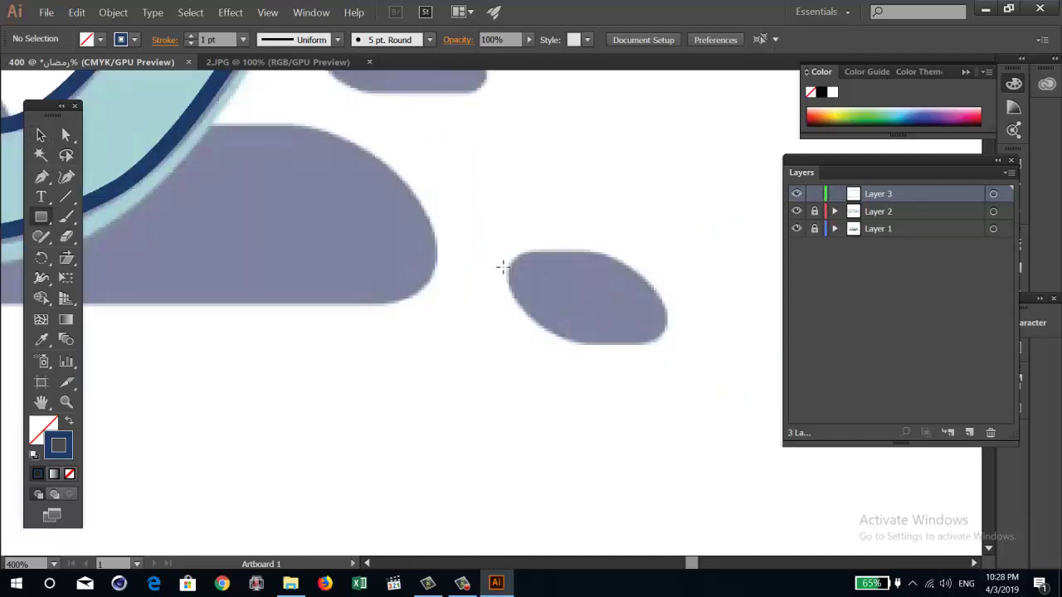
Draw a rectangle over the oval shadow dot and round its corners to about 30 px
left_click_drag(504, 250, 672, 344)
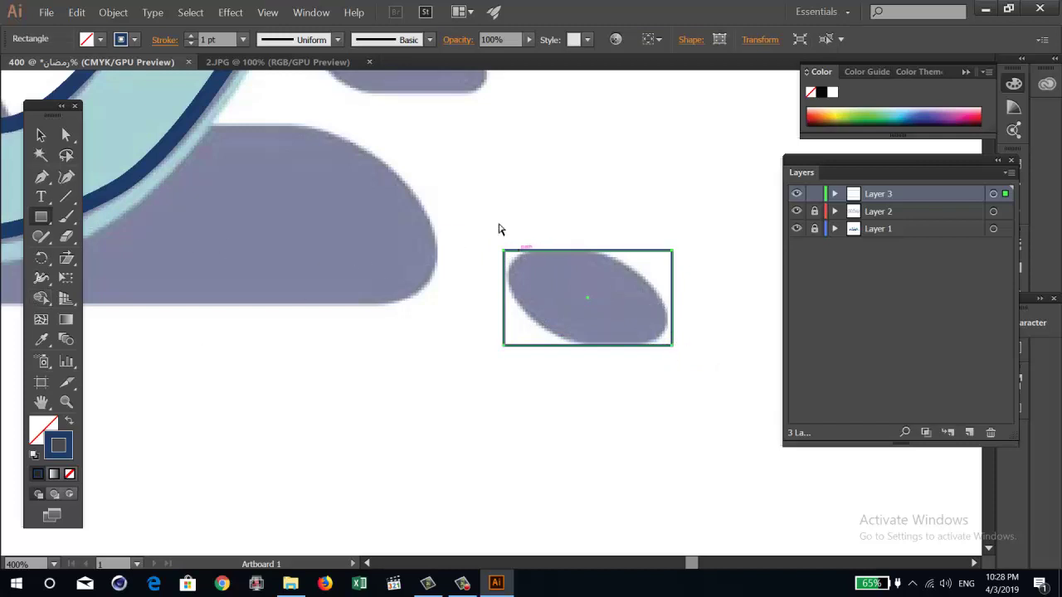
key("a")
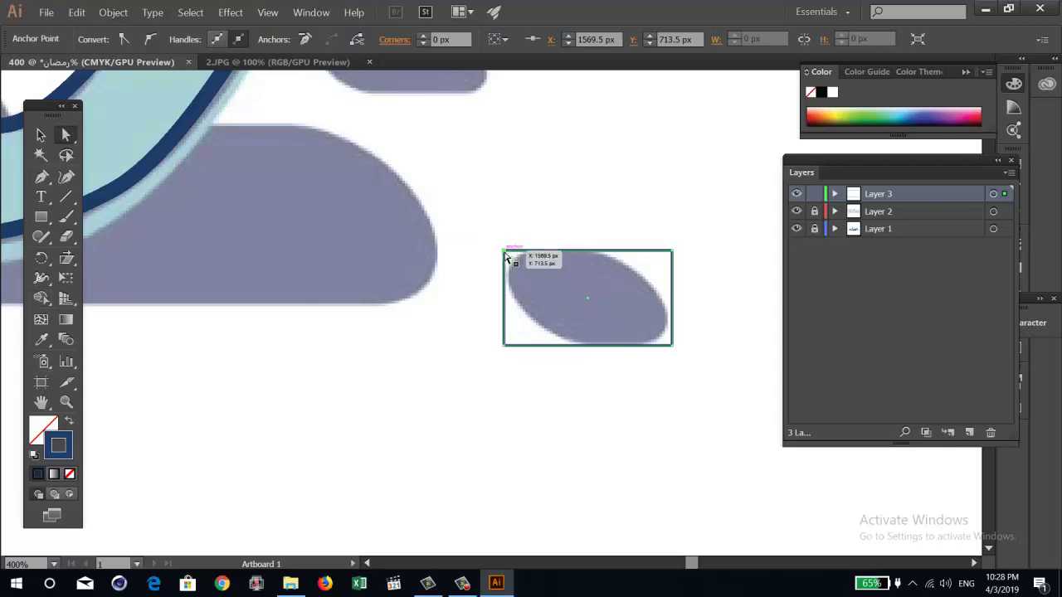
left_click_drag(513, 265, 538, 271)
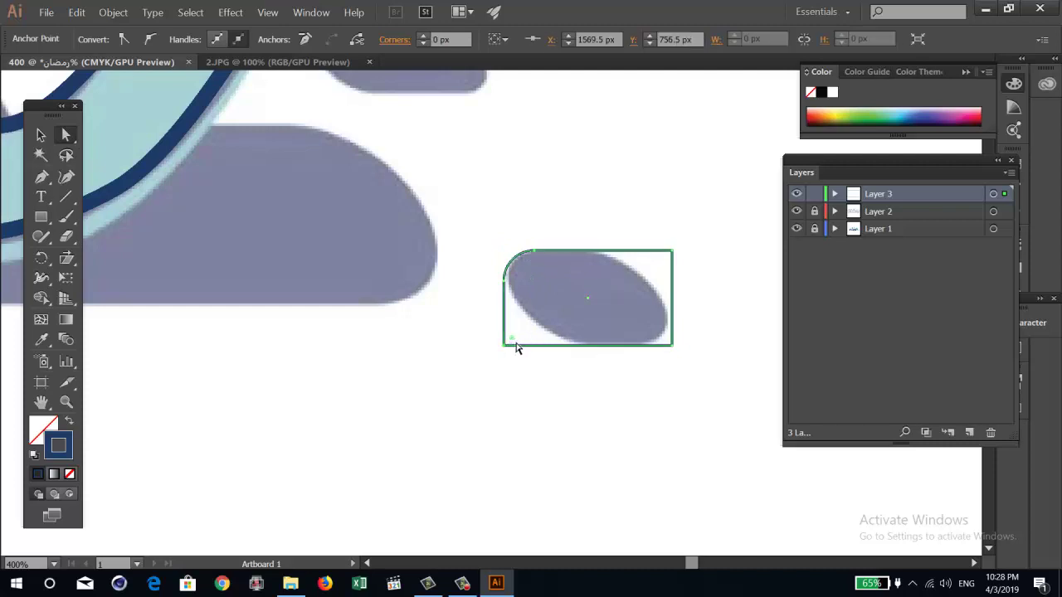
mouse_move(517, 348)
left_mouse_down()
mouse_move(668, 343)
mouse_move(638, 340)
left_mouse_up()
left_click(668, 345)
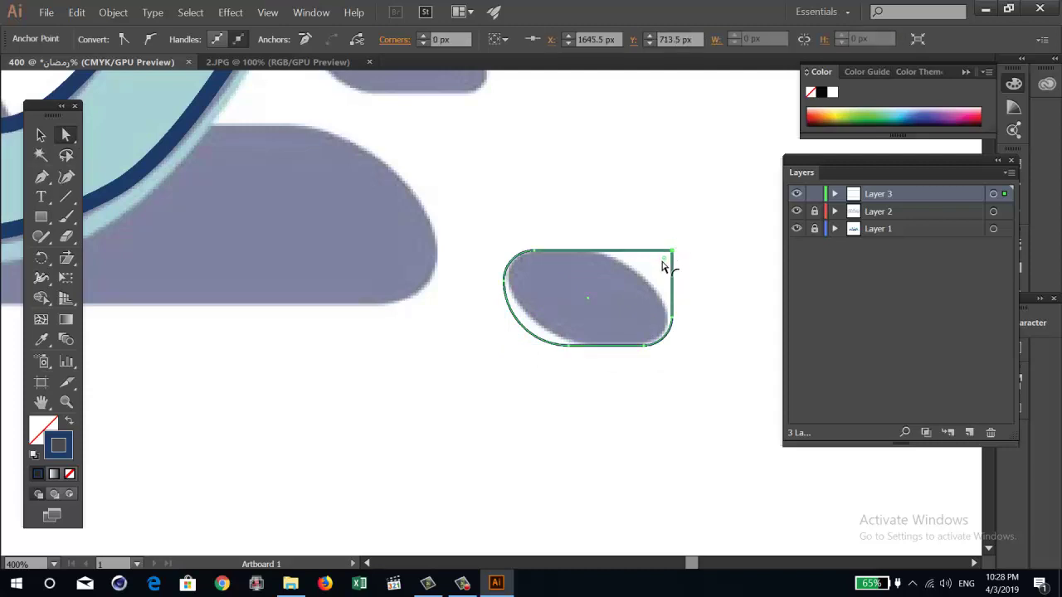
left_click_drag(666, 265, 534, 340)
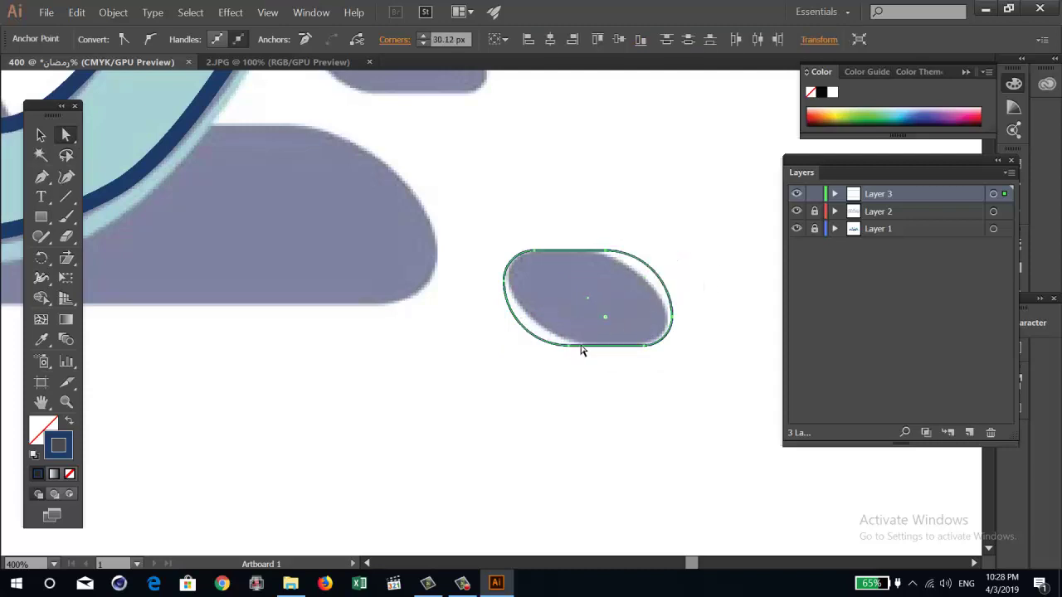
Narrow the rounded shape from its right and left sides to fit the small grey dot
key("e")
left_click_drag(670, 301, 668, 305)
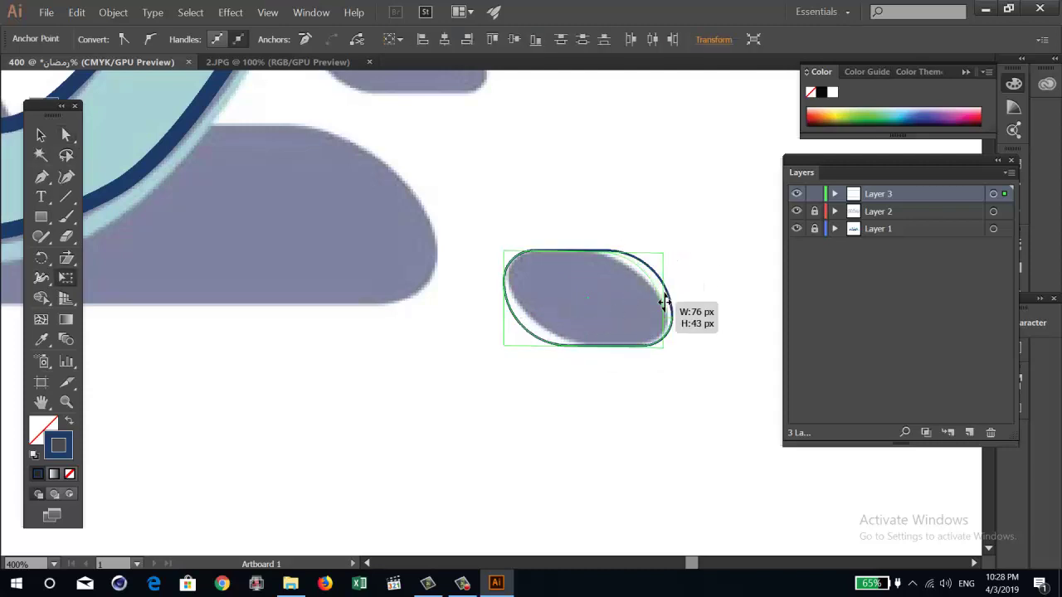
key("ctrl+z")
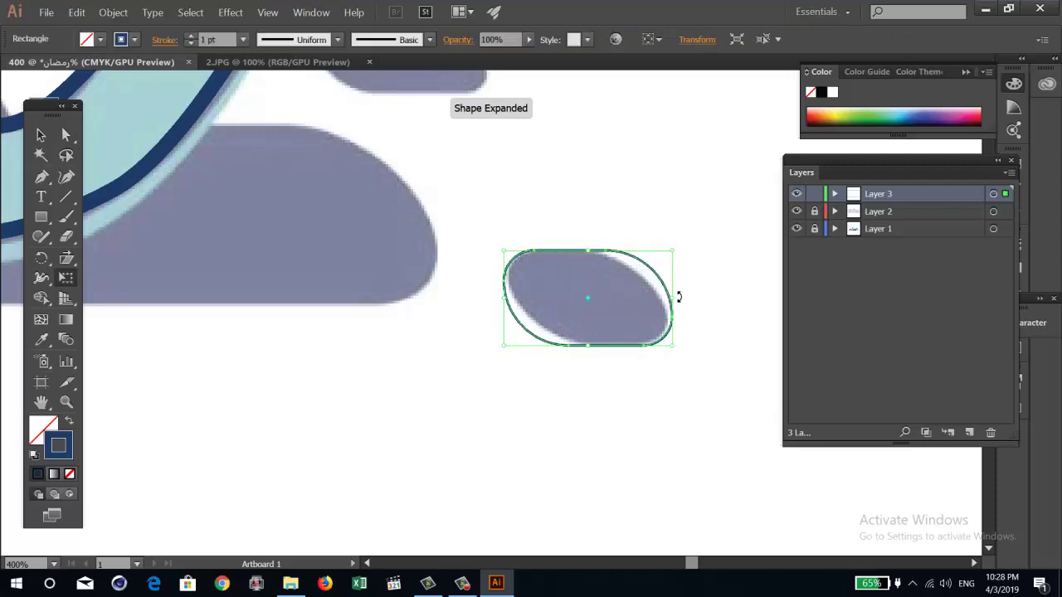
key("v")
left_click(659, 337)
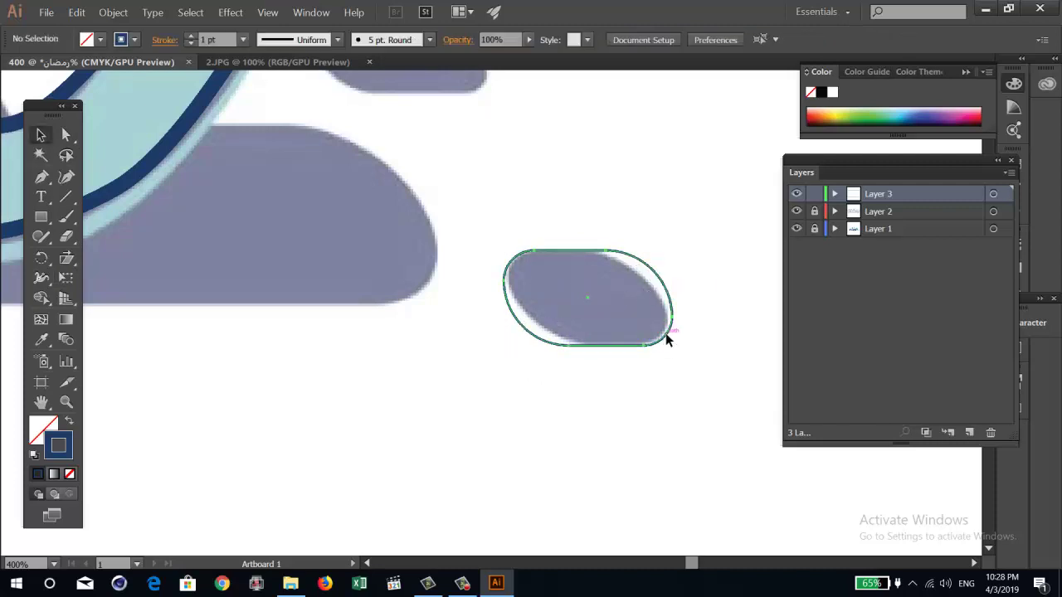
left_click(666, 333)
key("e")
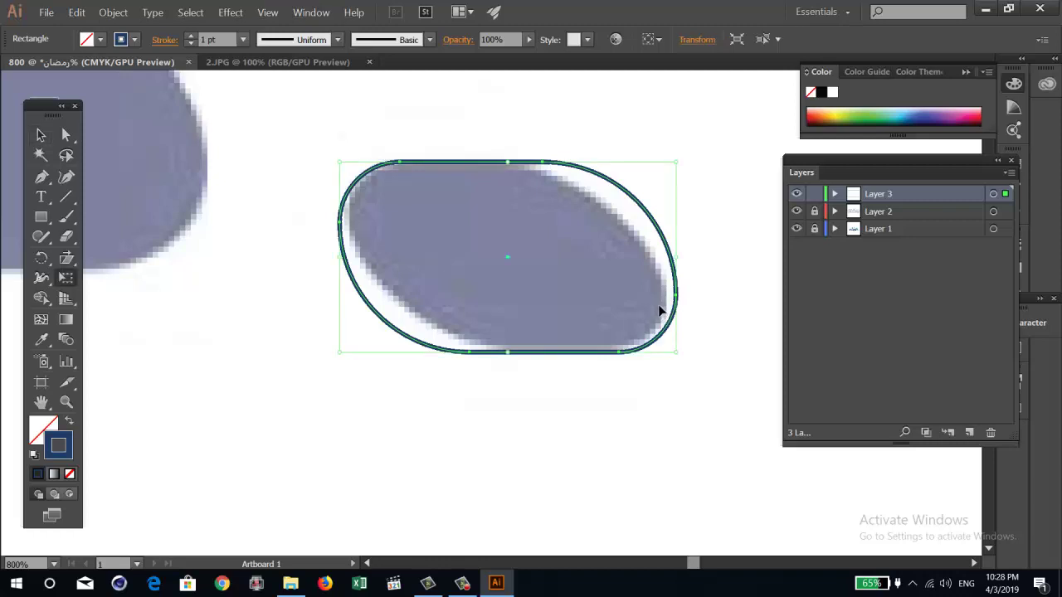
left_click_drag(676, 256, 657, 260)
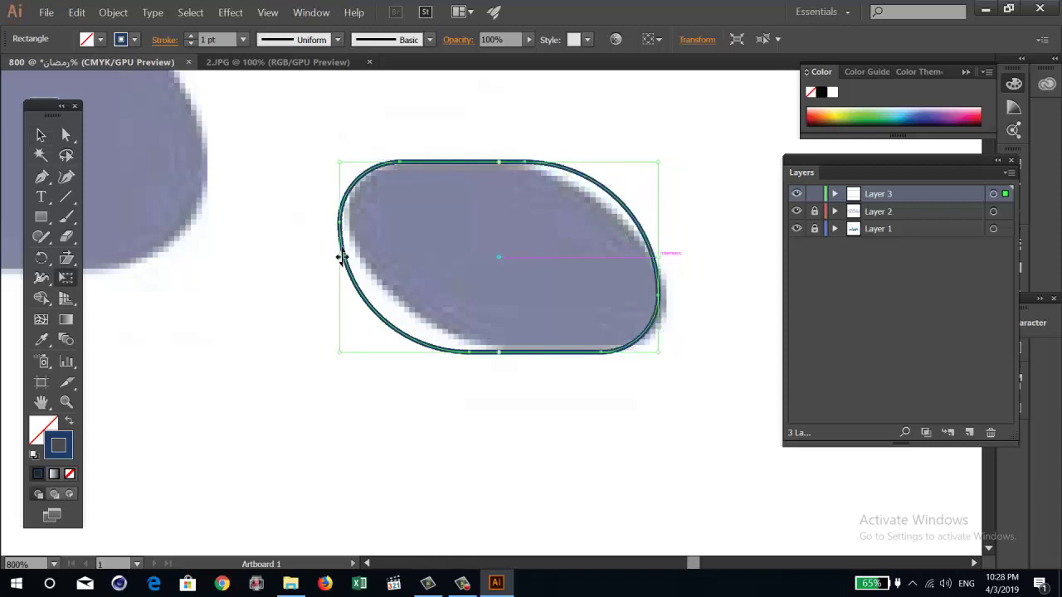
left_click_drag(340, 257, 348, 256)
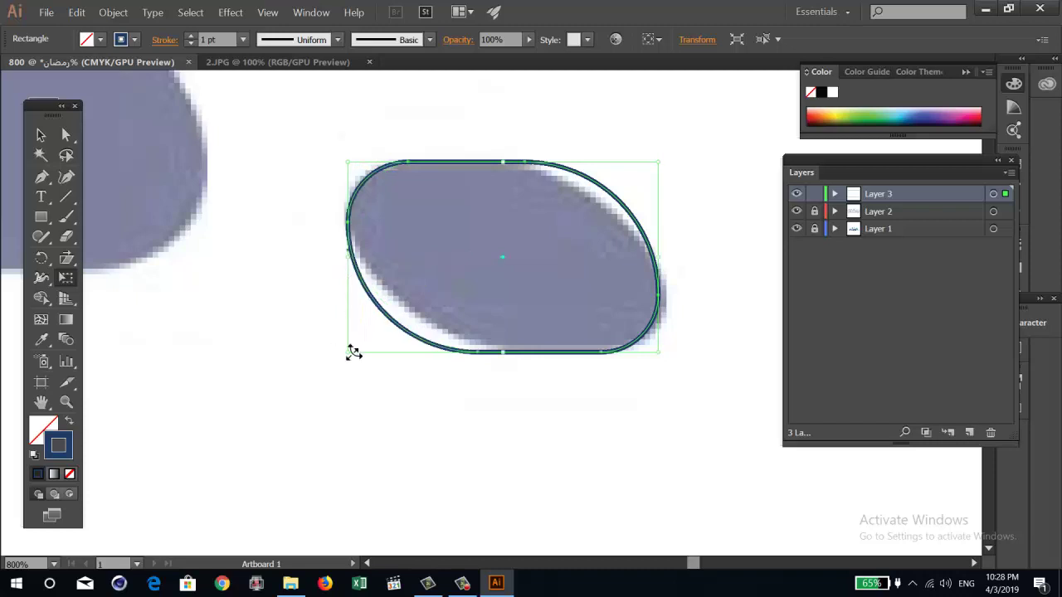
key("v")
left_click(398, 377)
key("ctrl+minus")
key("ctrl+minus")
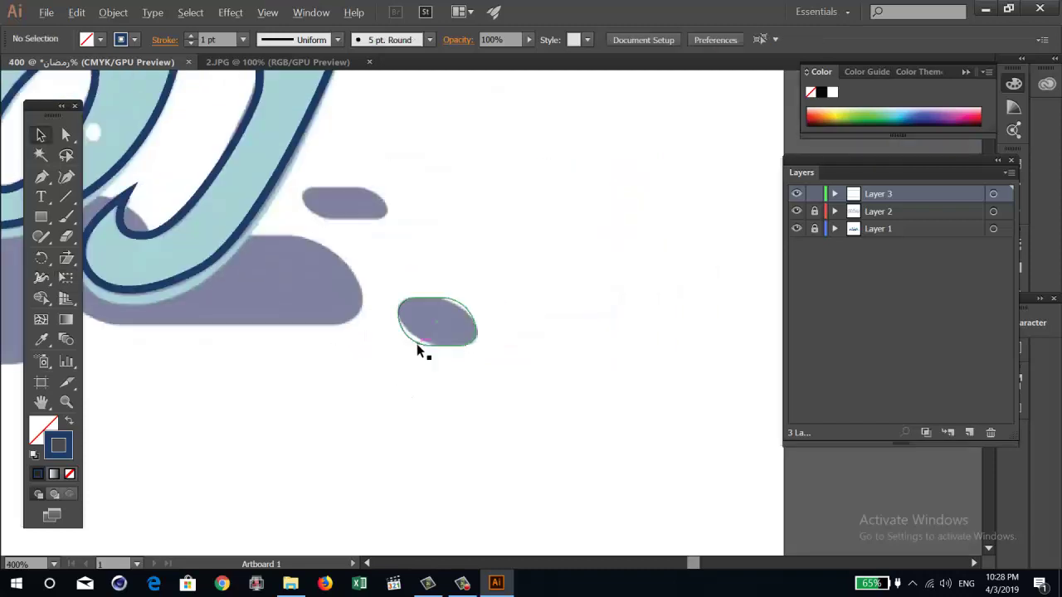
key("ctrl+minus")
Turn the oval's navy outline into a solid navy fill
key("i")
key("shift+x")
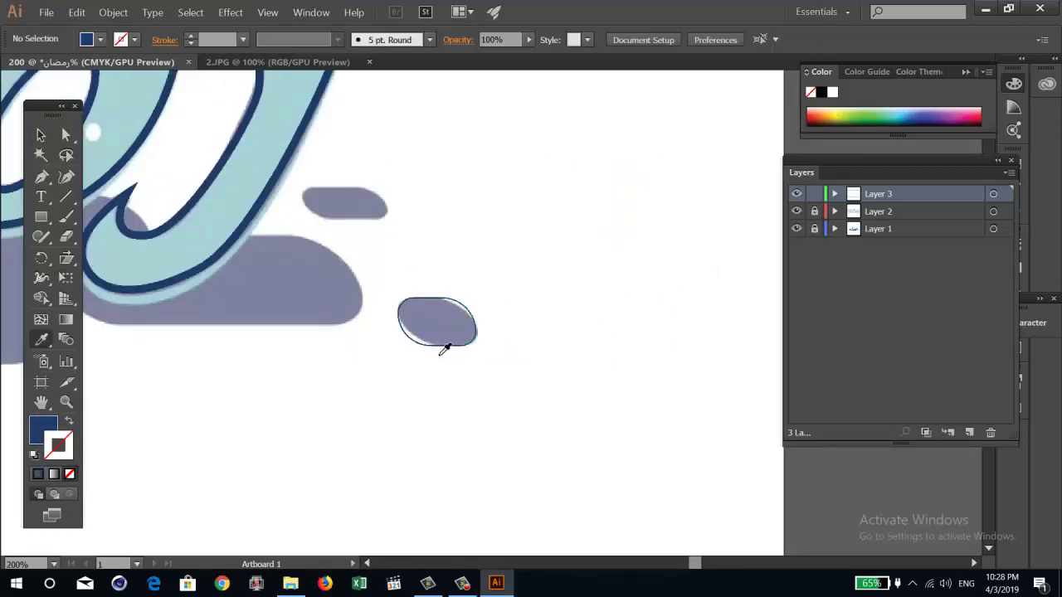
key("v")
left_click(455, 351)
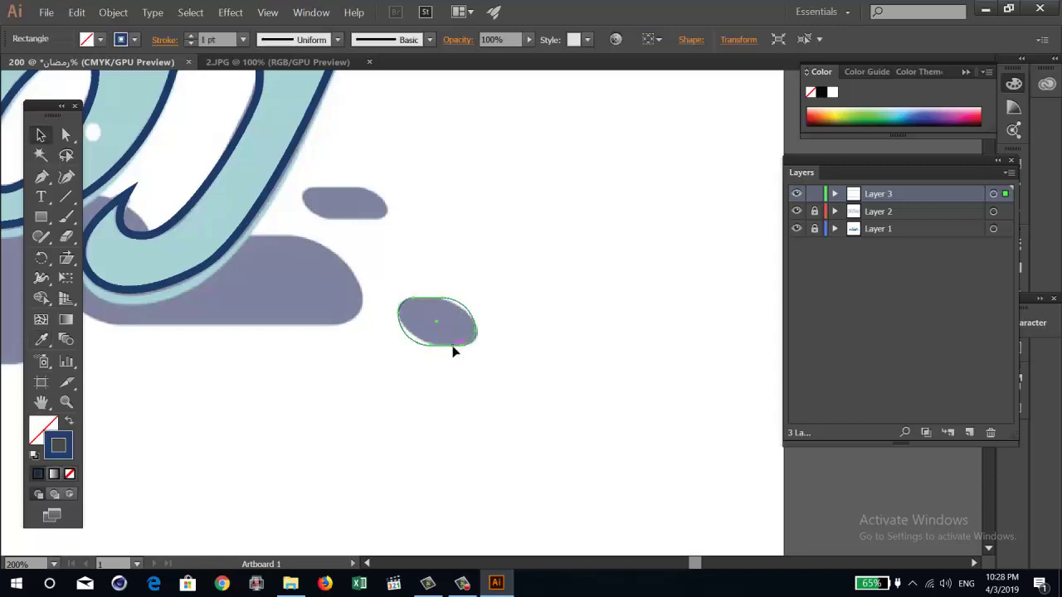
key("i")
key("shift+x")
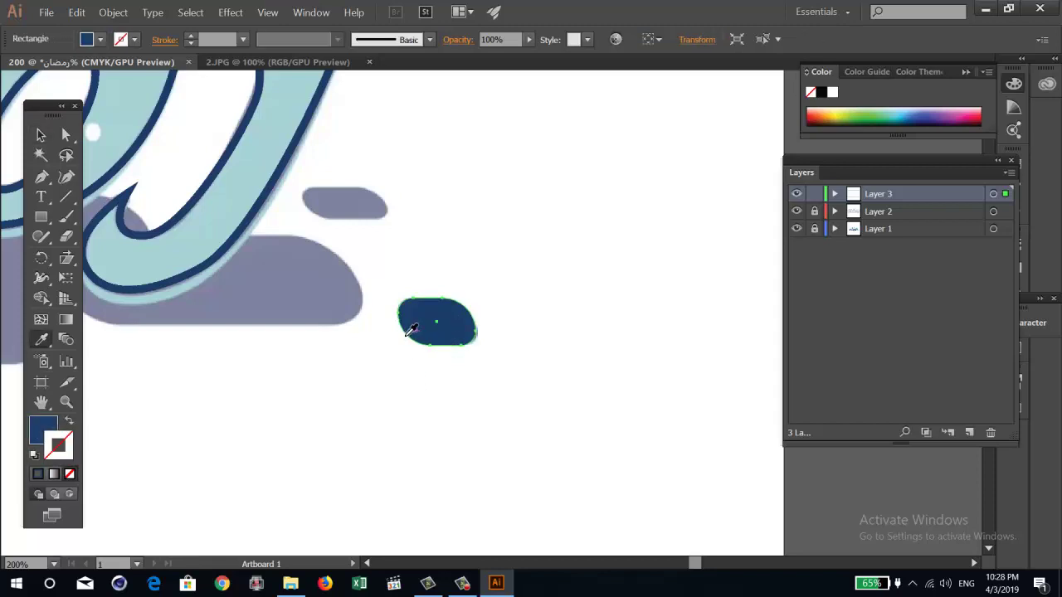
key("v")
Copy the oval as an unfilled navy outline flattened over the grey pill, and place another copy below
left_click_drag(389, 368, 493, 415)
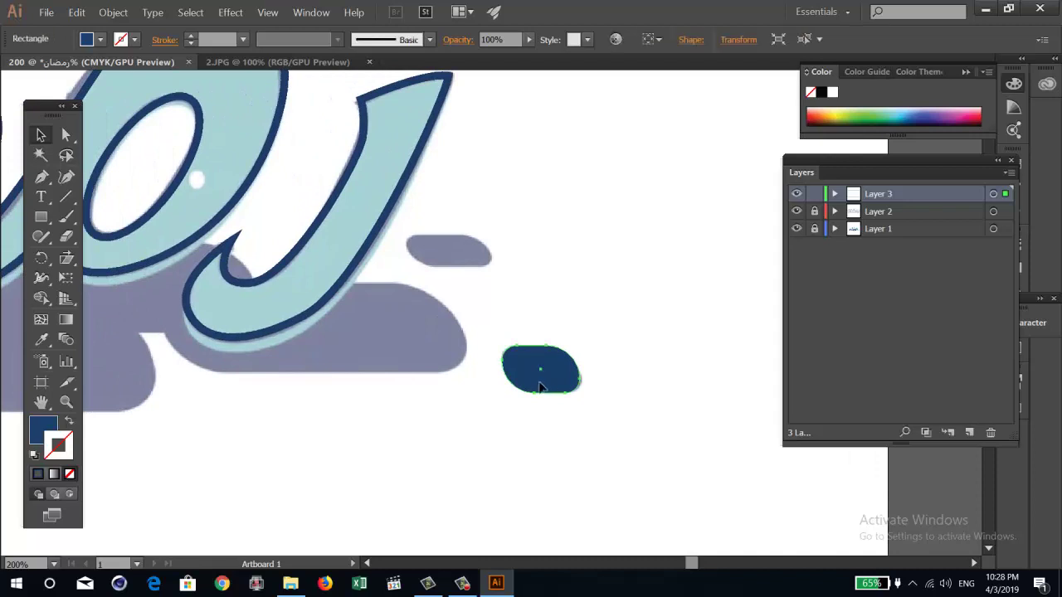
key("alt")
left_click_drag(531, 373, 440, 267)
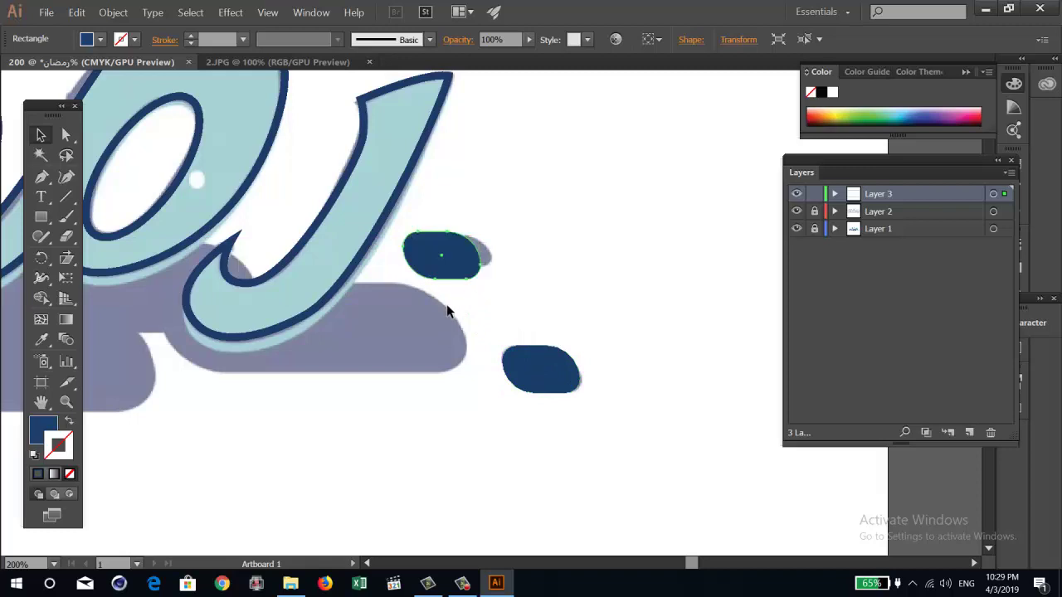
left_click(67, 422)
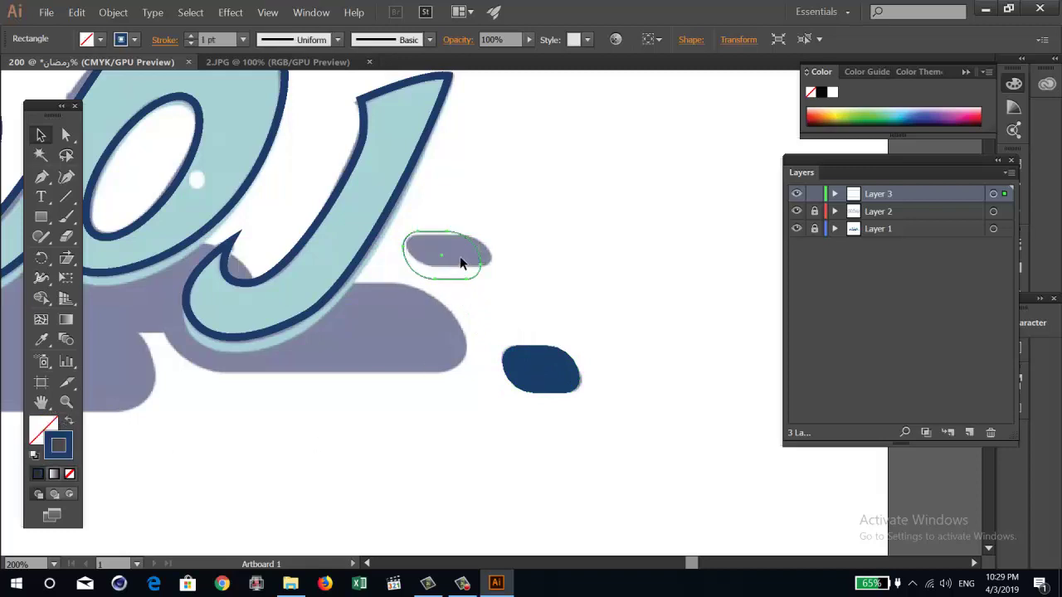
key("e")
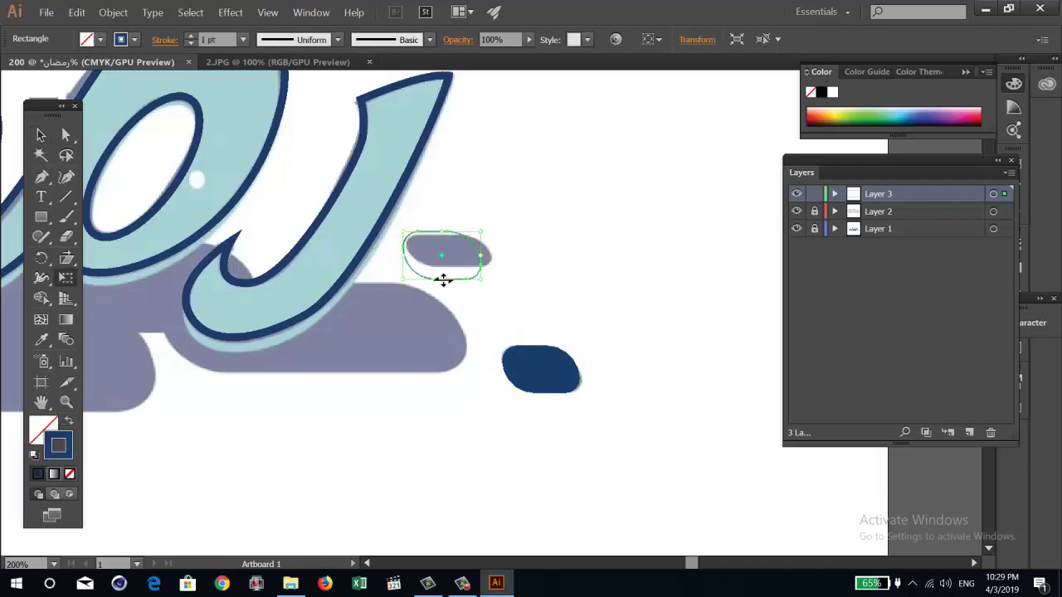
mouse_move(443, 280)
left_mouse_down()
mouse_move(440, 263)
mouse_move(490, 249)
left_mouse_up()
key("v")
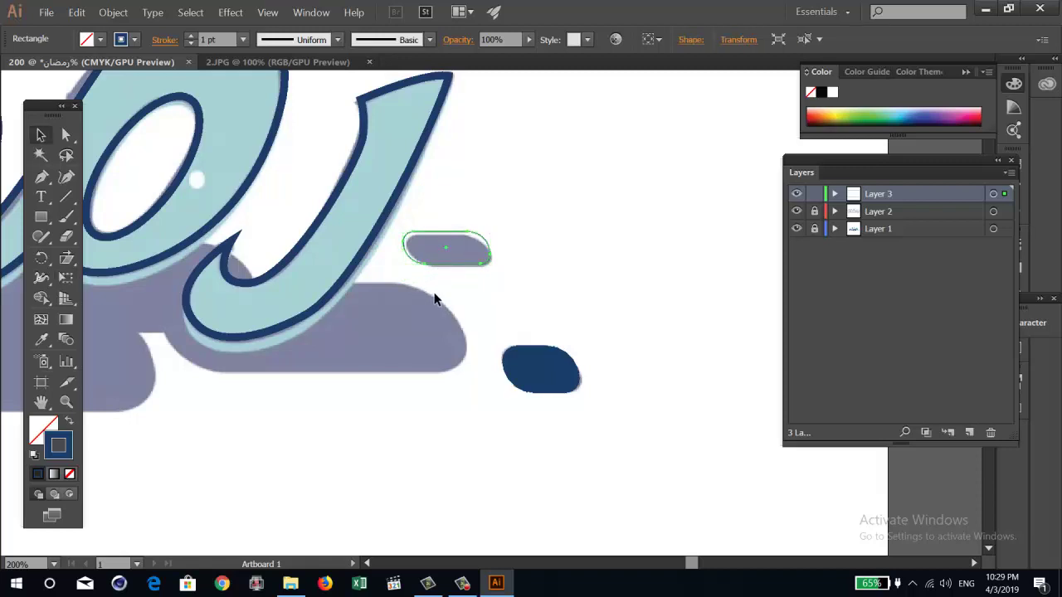
left_click_drag(369, 365, 511, 342)
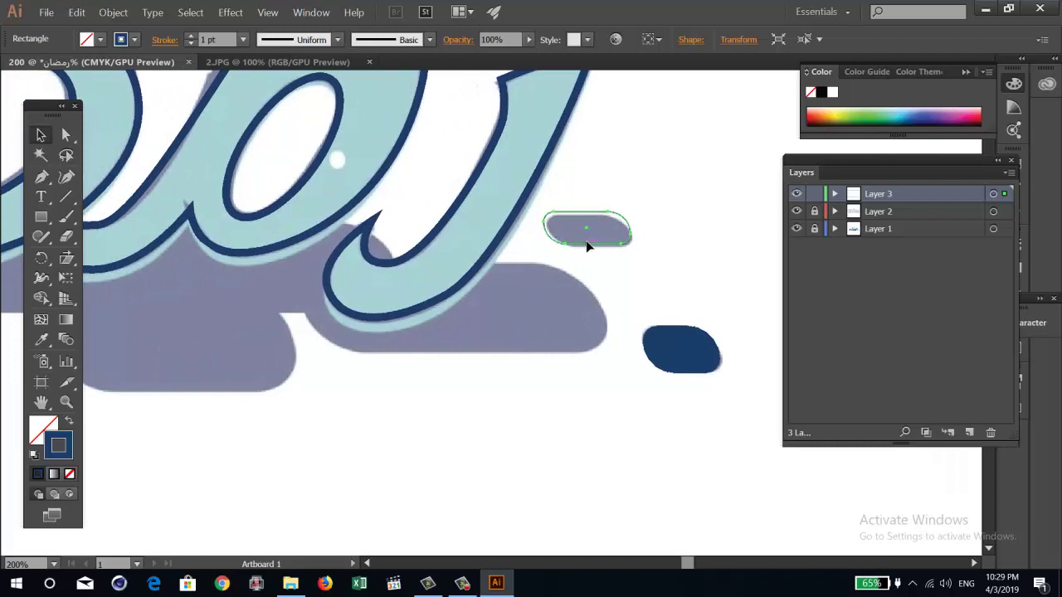
left_click_drag(594, 249, 391, 357)
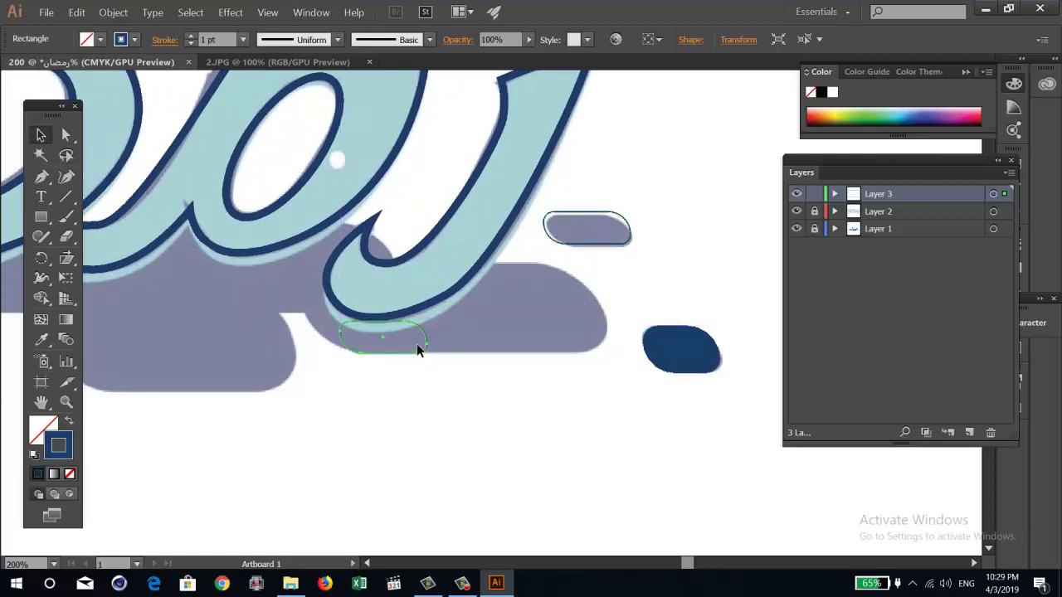
Enlarge the copied outline into a wide rectangle positioned over the large grey shadow block
key("e")
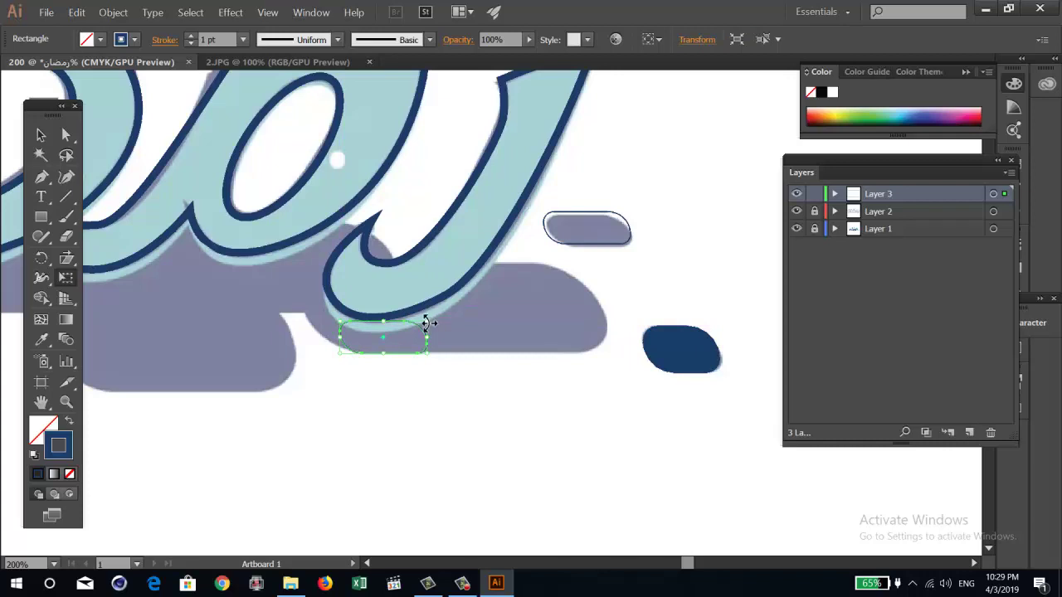
left_click_drag(426, 323, 490, 299)
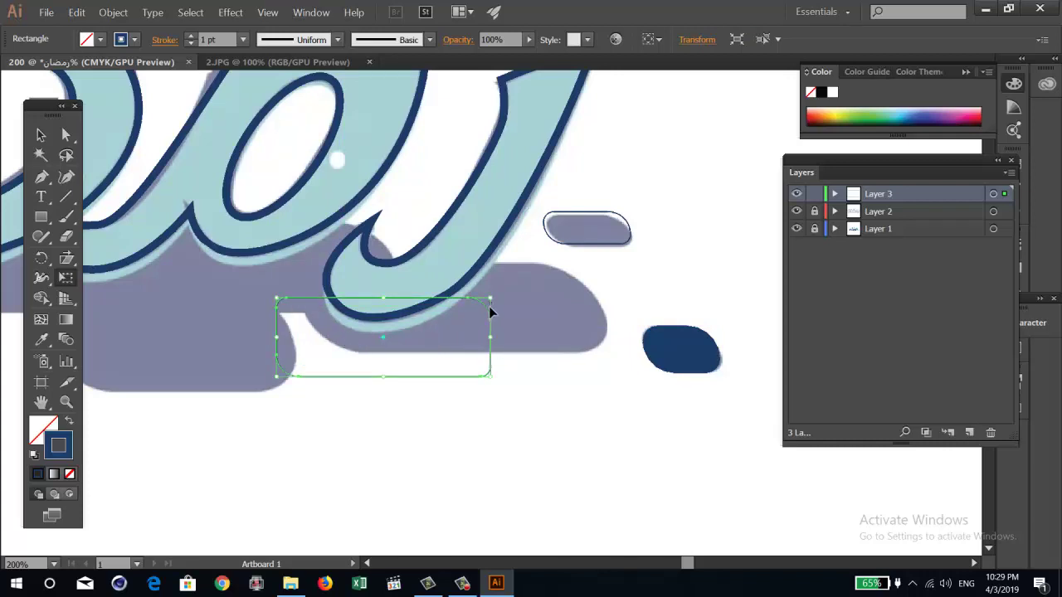
left_click_drag(490, 300, 515, 290)
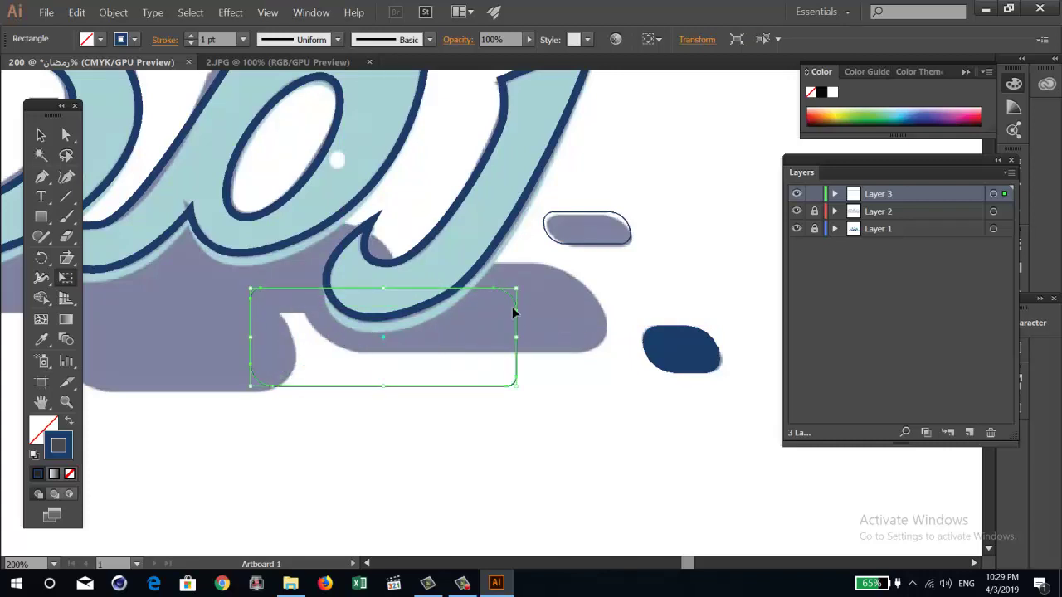
mouse_move(520, 329)
left_mouse_down()
mouse_move(588, 300)
mouse_move(564, 300)
left_mouse_up()
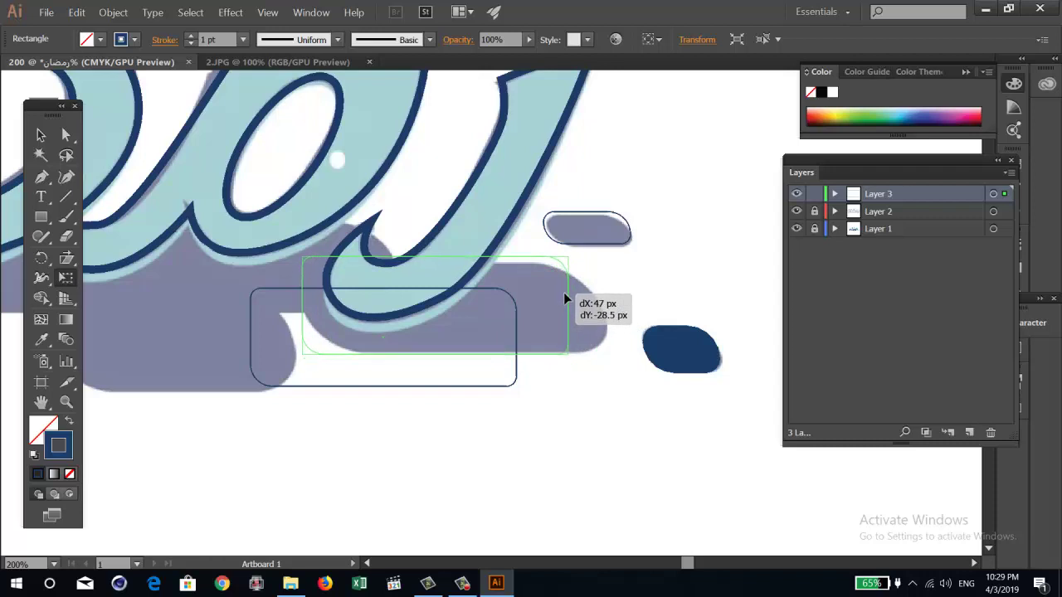
left_click_drag(564, 298, 607, 308)
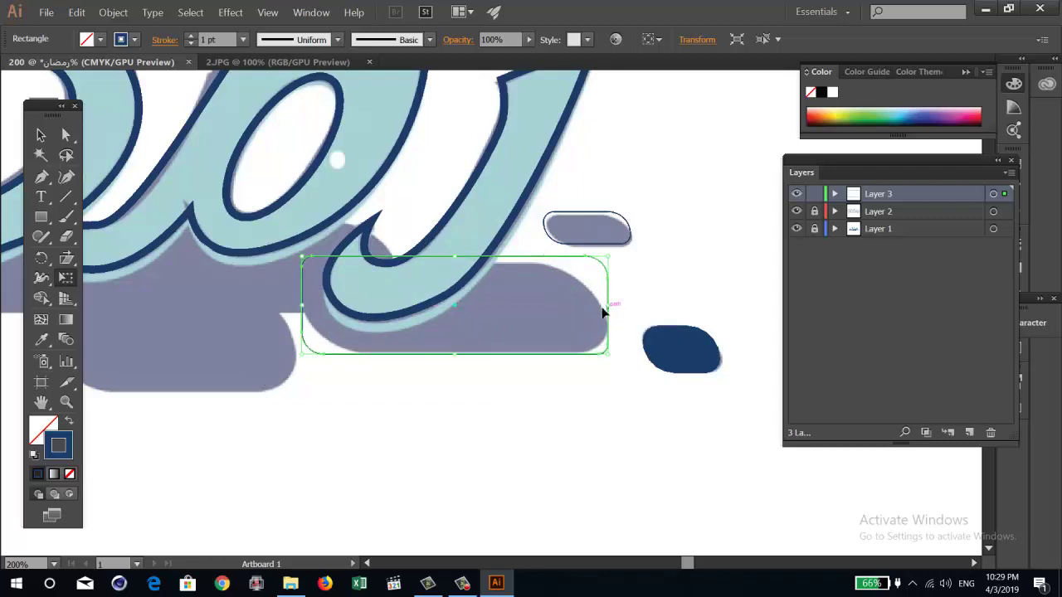
Round the rectangle's corners, with the top-left corner at 25.92 px
key("a")
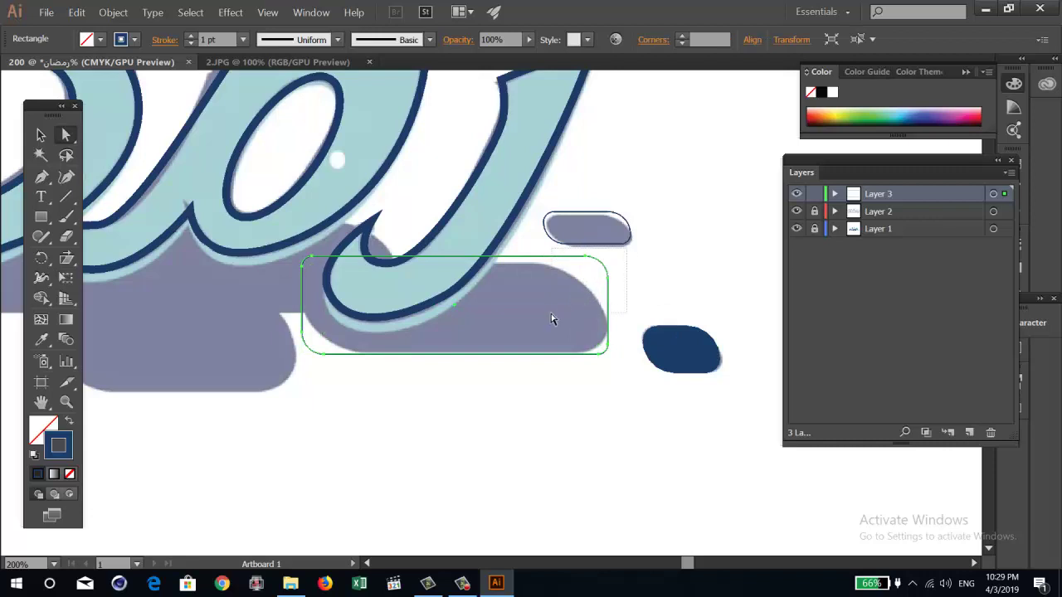
left_click(561, 311)
left_click_drag(587, 284, 504, 325)
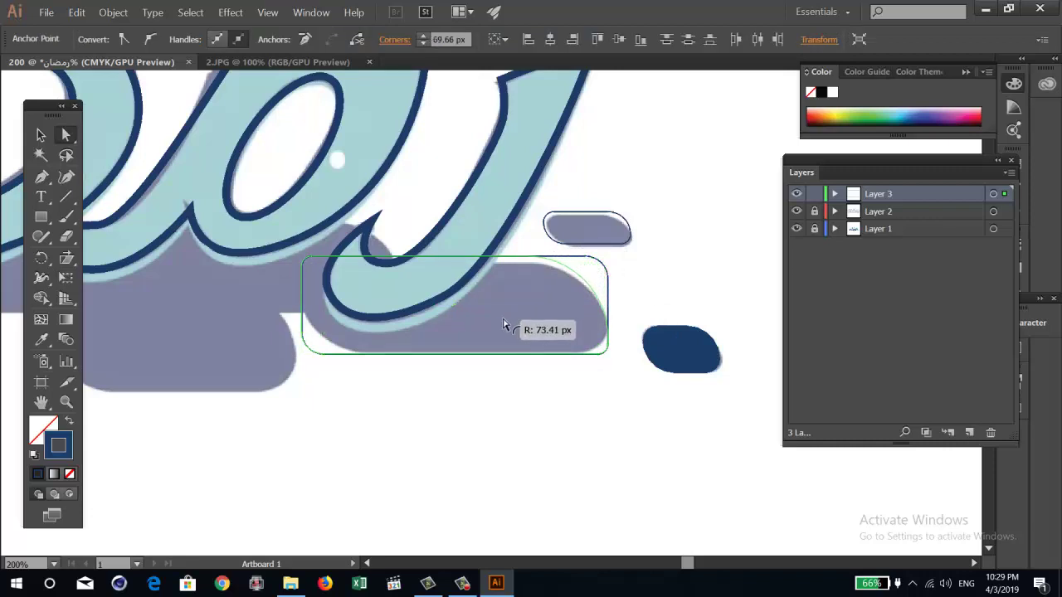
left_click(583, 354)
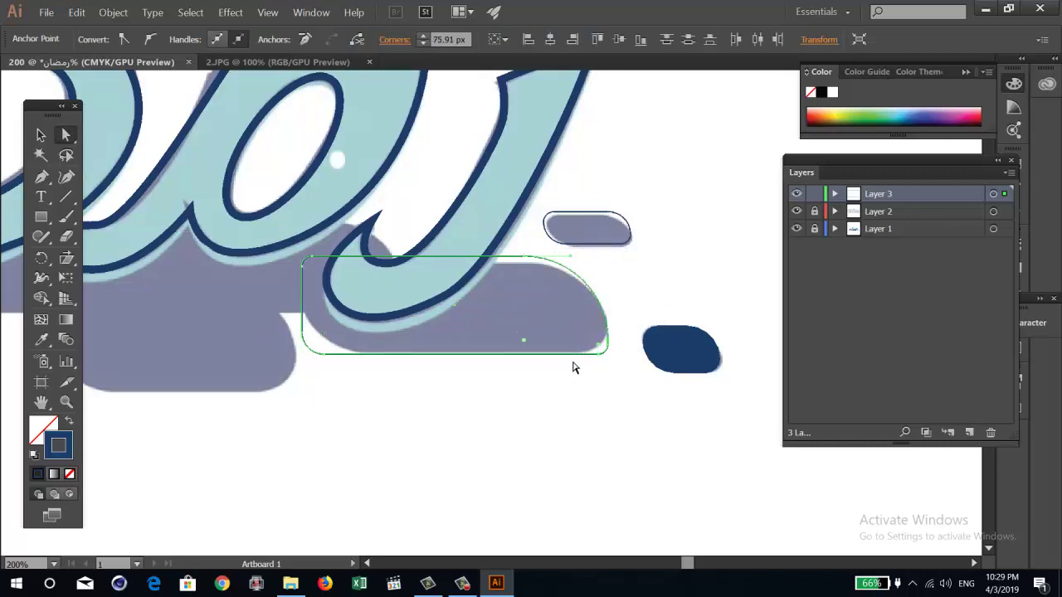
left_click_drag(600, 349, 598, 354)
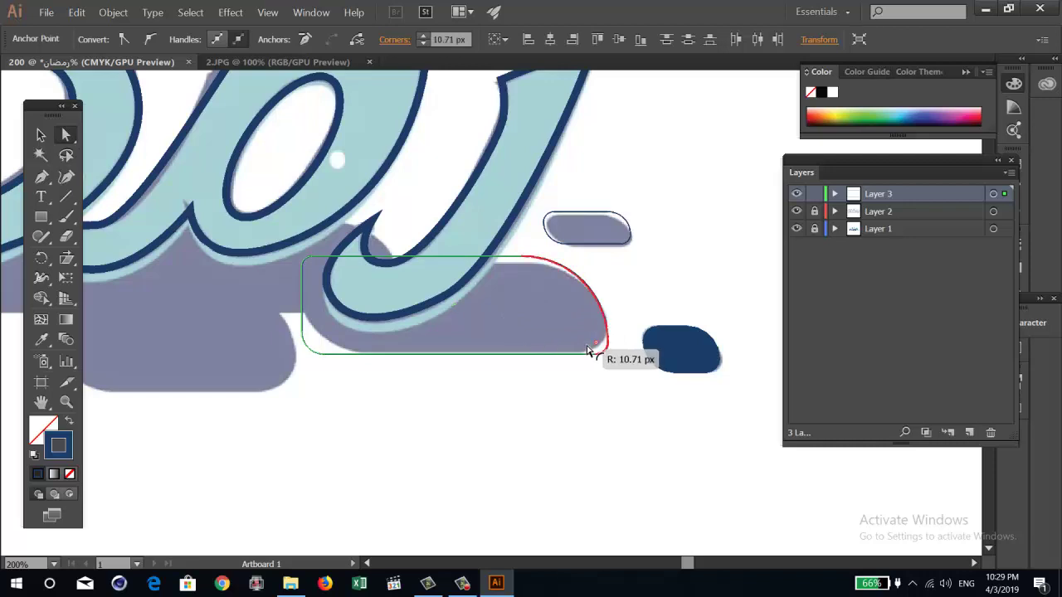
left_click_drag(522, 346, 510, 343)
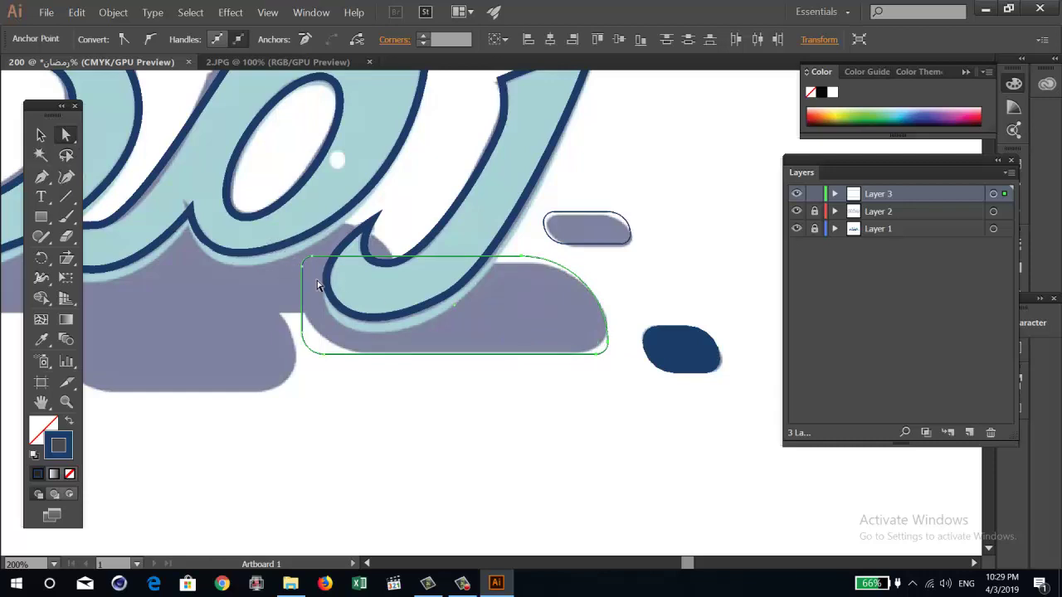
mouse_move(315, 270)
left_mouse_down()
mouse_move(330, 289)
mouse_move(320, 303)
left_mouse_up()
left_click_drag(326, 340, 365, 298)
left_click(373, 392)
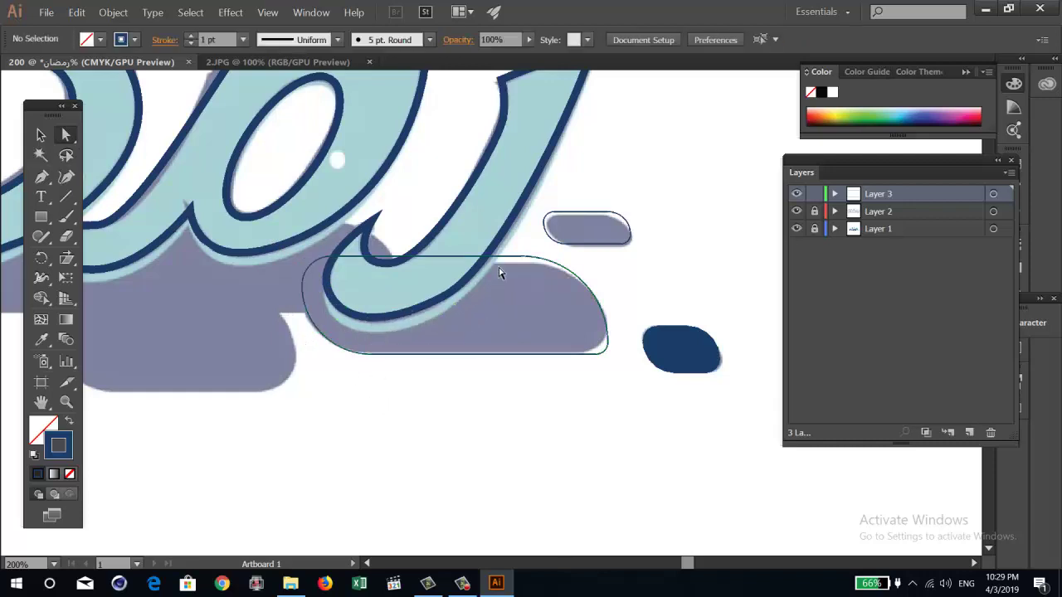
Lower the rounded outline's top edge to shorten it
key("v")
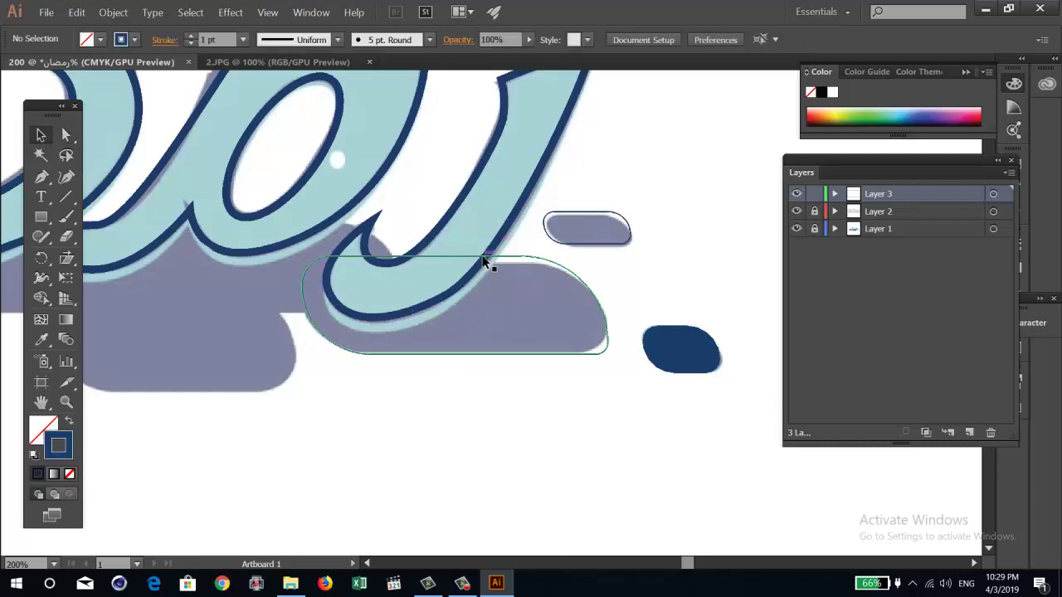
left_click(484, 261)
key("e")
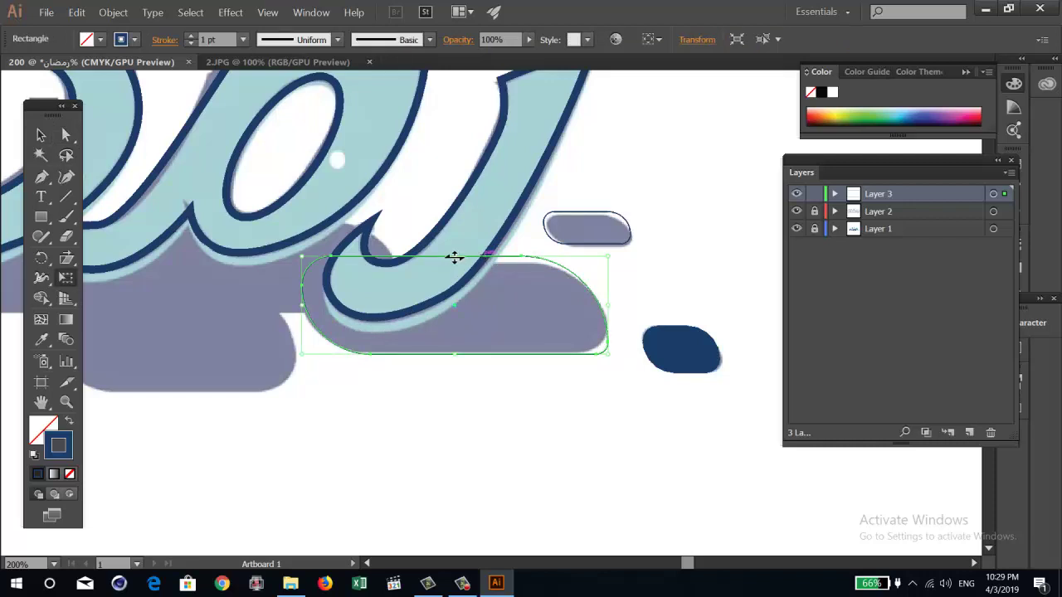
left_click_drag(454, 258, 455, 264)
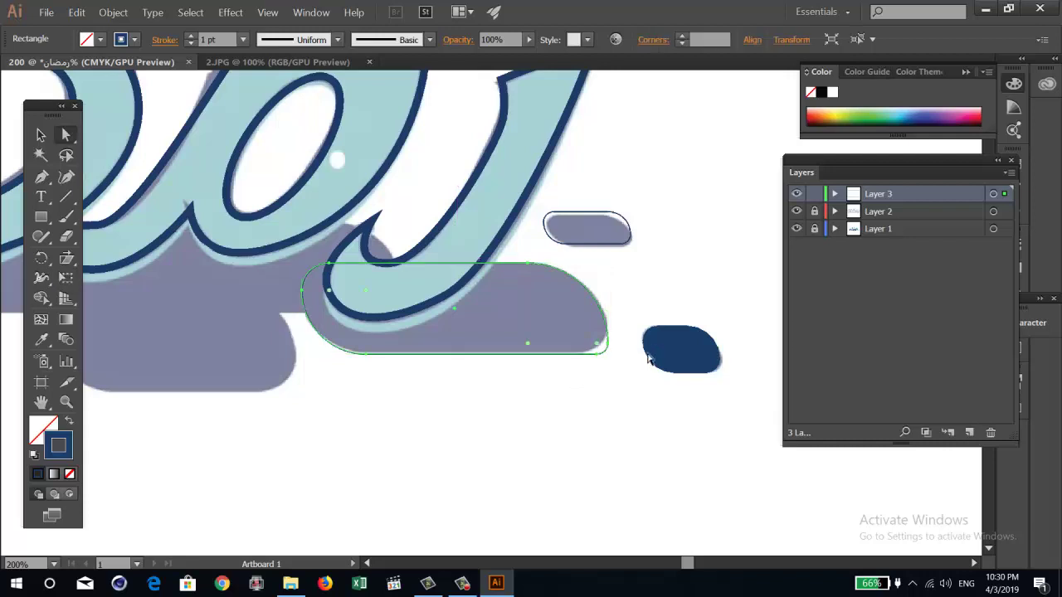
key("a")
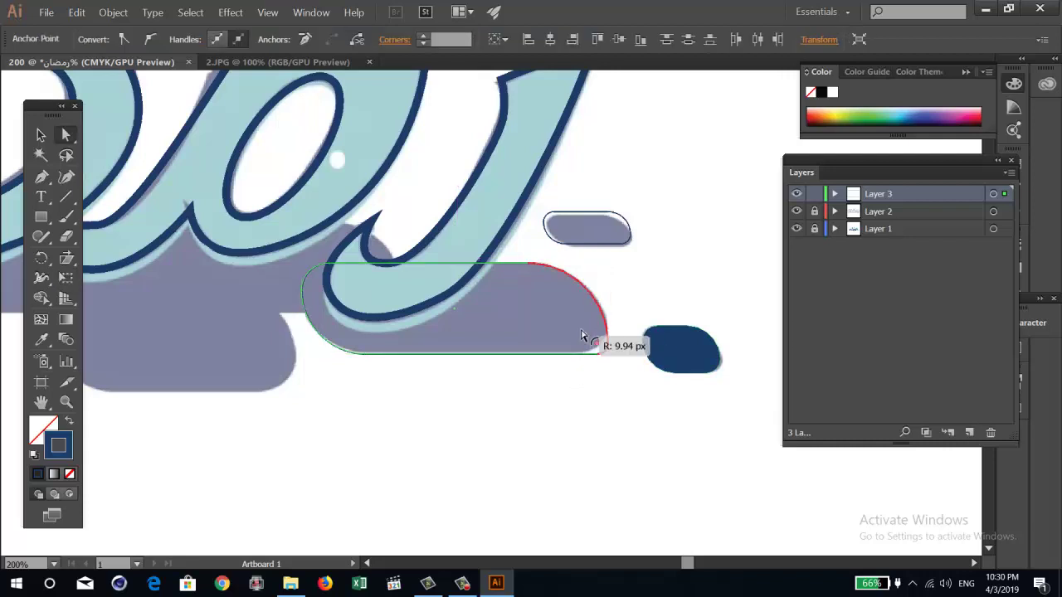
scroll(535, 389, "down", 2)
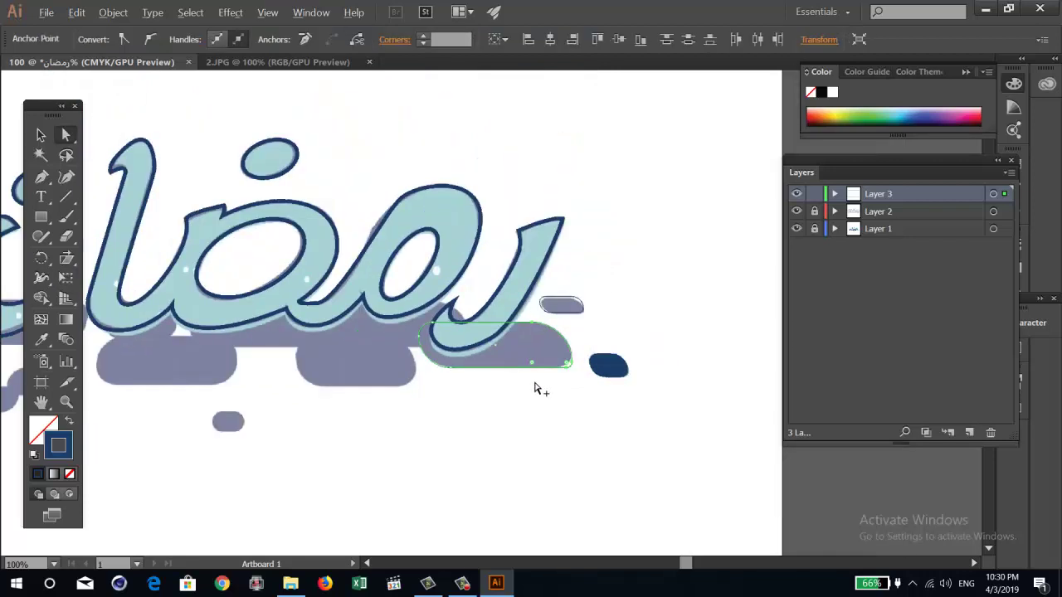
Move the rounded outline left so it sits beneath the middle of the word
scroll(536, 389, "up", 1)
left_click_drag(424, 394, 579, 404)
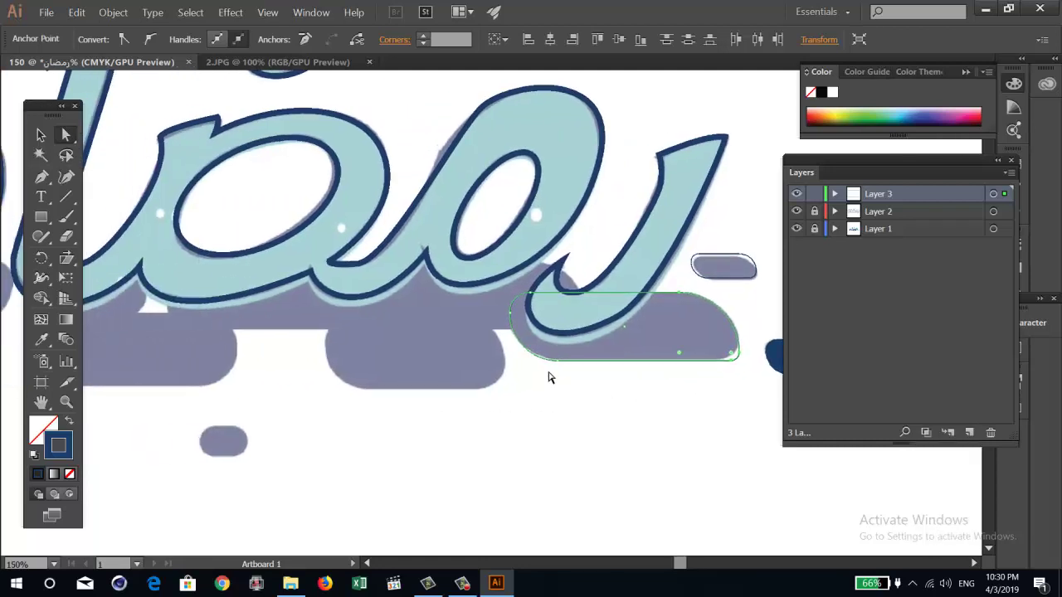
key("v")
left_click_drag(581, 364, 348, 387)
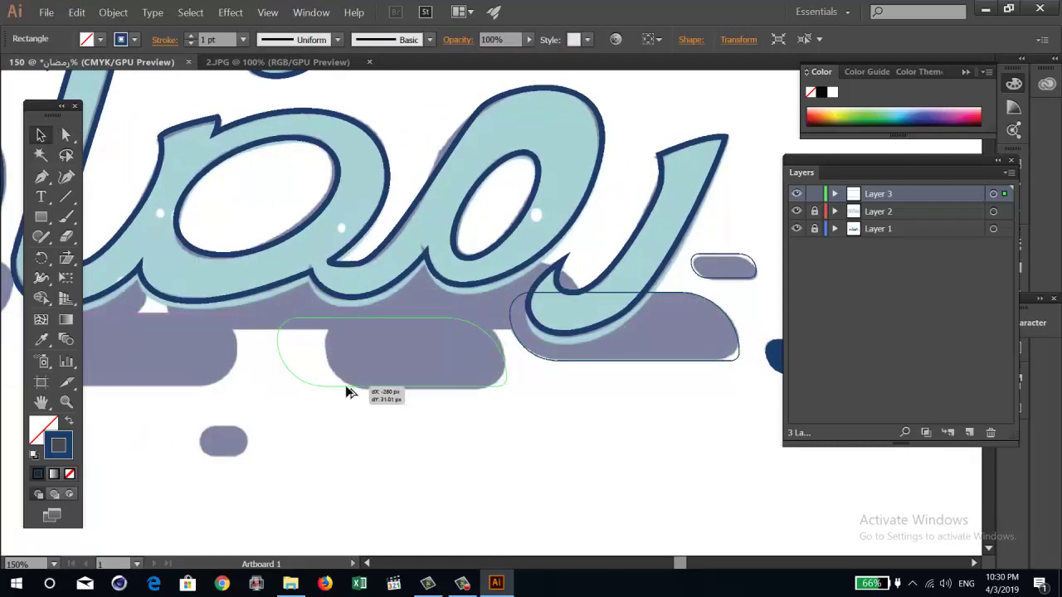
left_click_drag(349, 386, 345, 386)
Make the shadow block taller and narrow it from its left side
key("e")
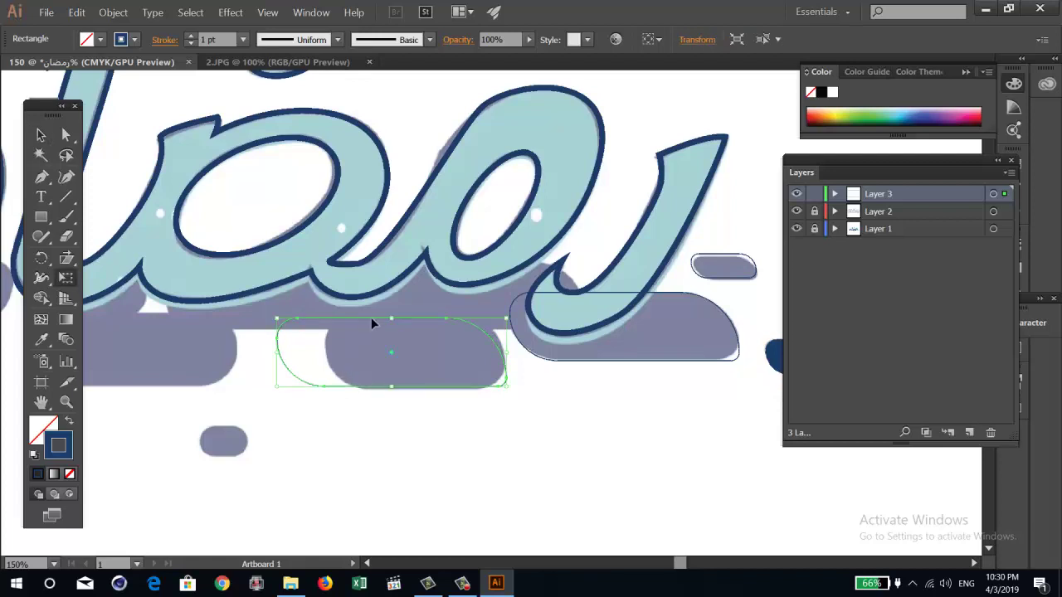
left_click_drag(390, 318, 390, 307)
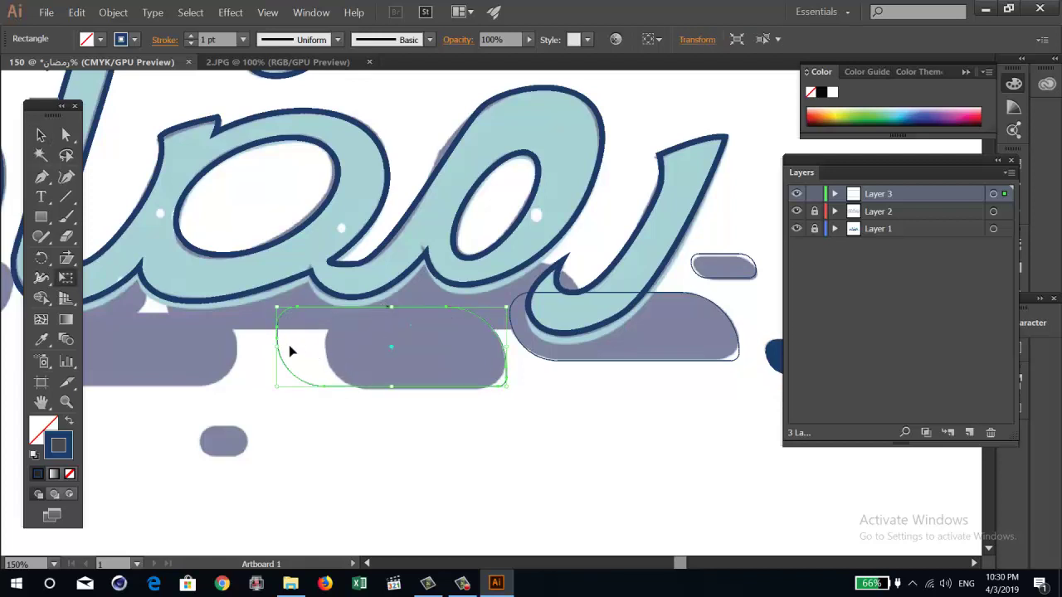
left_click_drag(274, 347, 322, 345)
key("ctrl+z")
key("v")
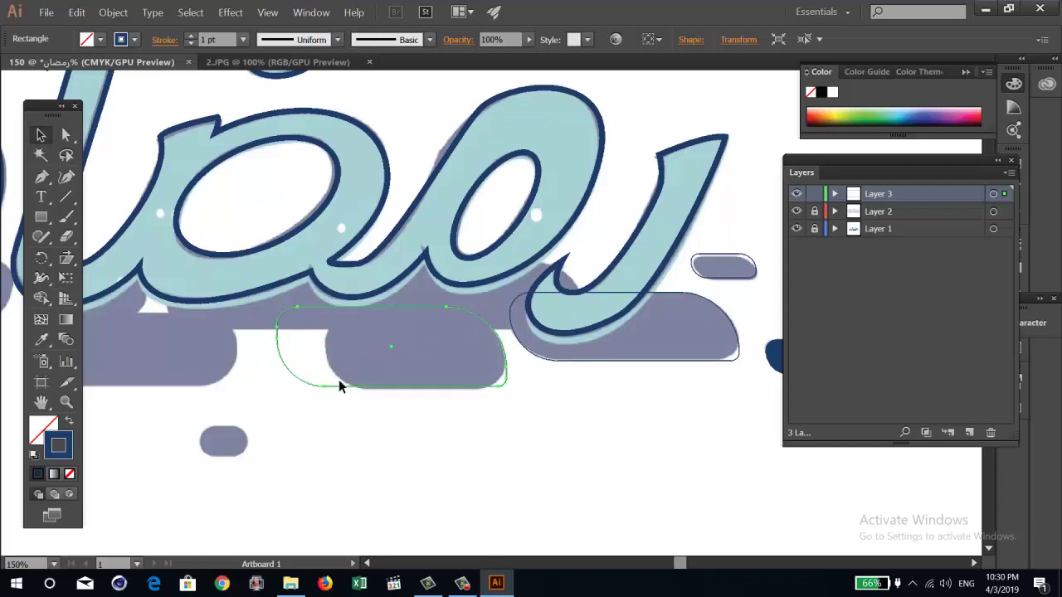
key("e")
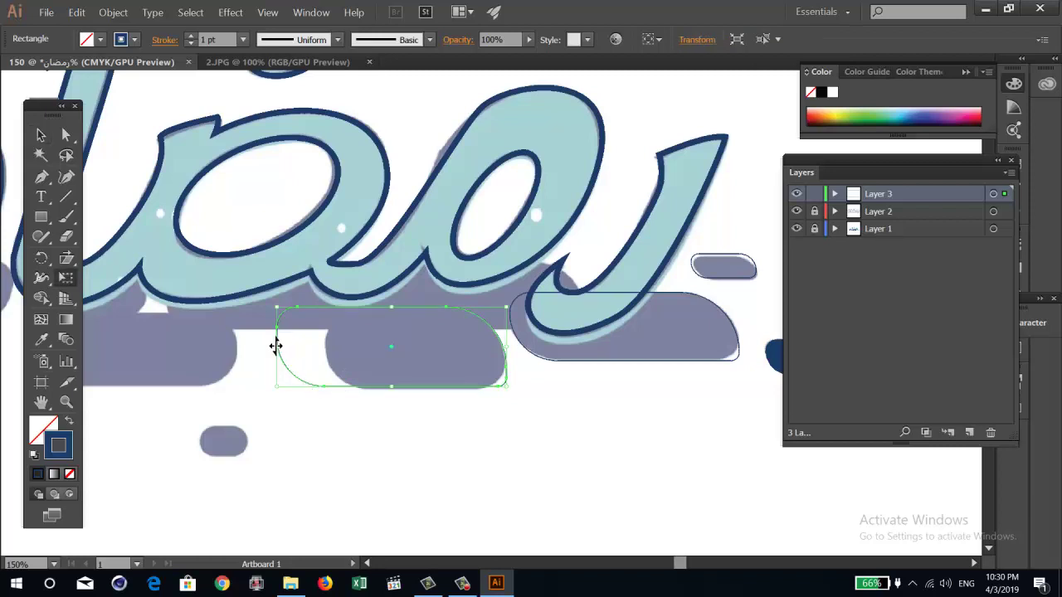
left_click_drag(275, 345, 322, 340)
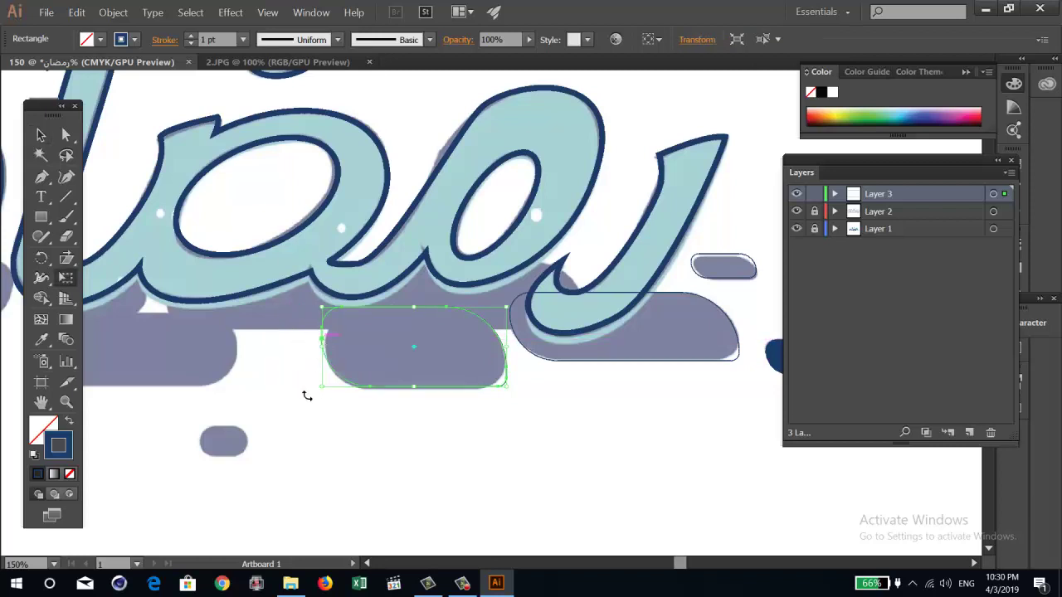
Hide and reshow the Layer 1 reference image to check the outlines
scroll(320, 347, "up", 3)
scroll(320, 348, "down", 2)
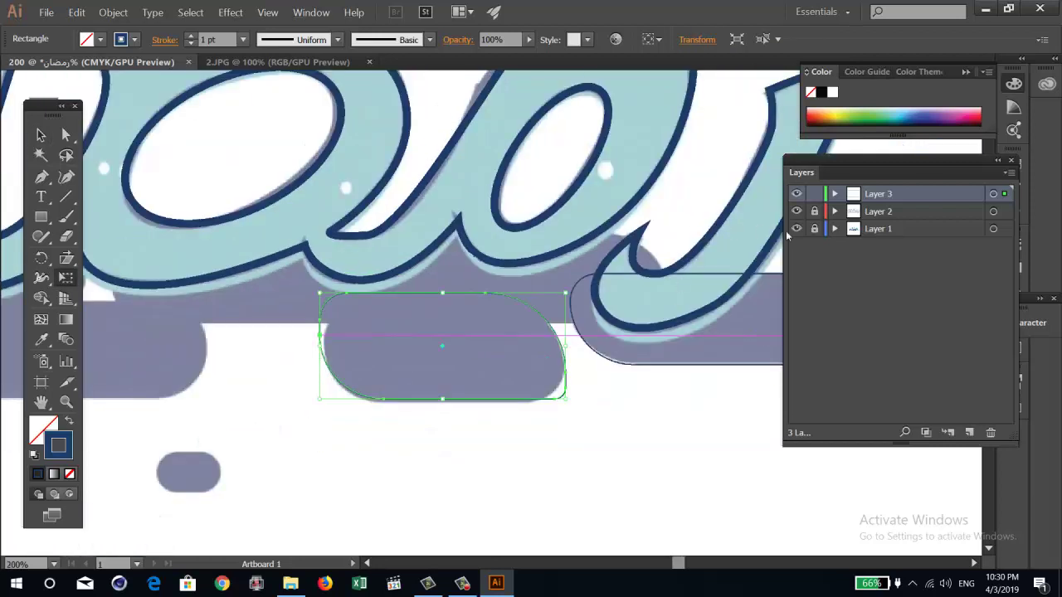
left_click(797, 230)
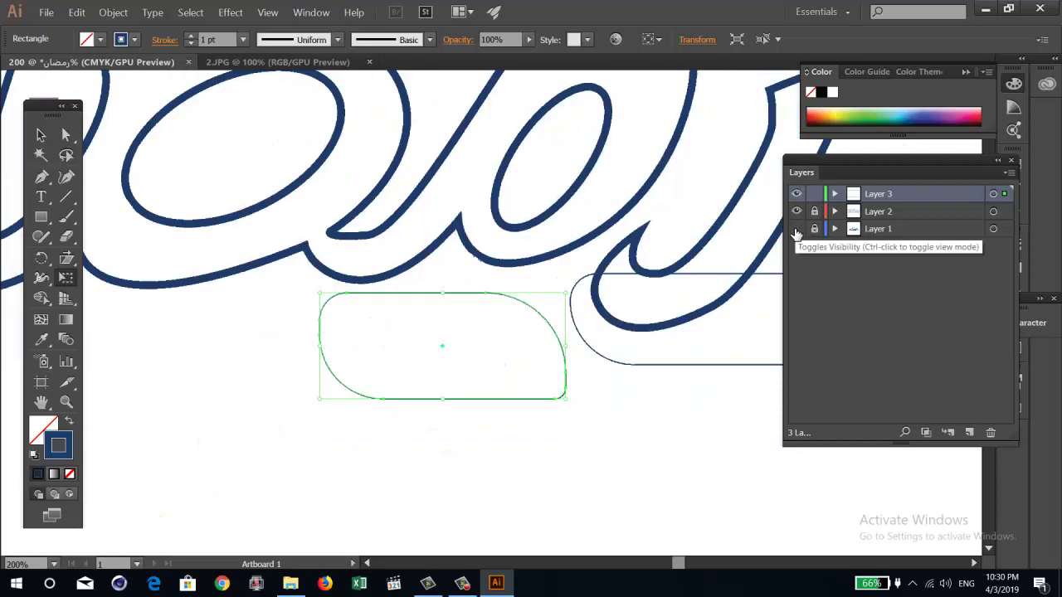
left_click(796, 229)
scroll(316, 366, "down", 1)
scroll(322, 372, "down", 1)
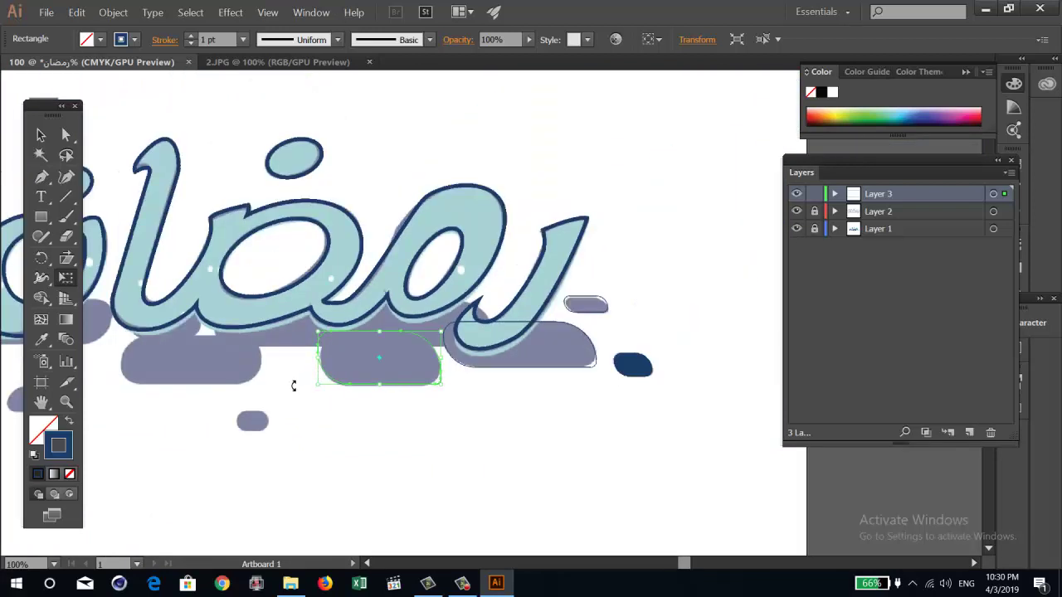
left_click_drag(291, 384, 403, 372)
Place a copy of the block under the left letters, raised, widened rightward and shortened
key("v")
left_click(477, 372)
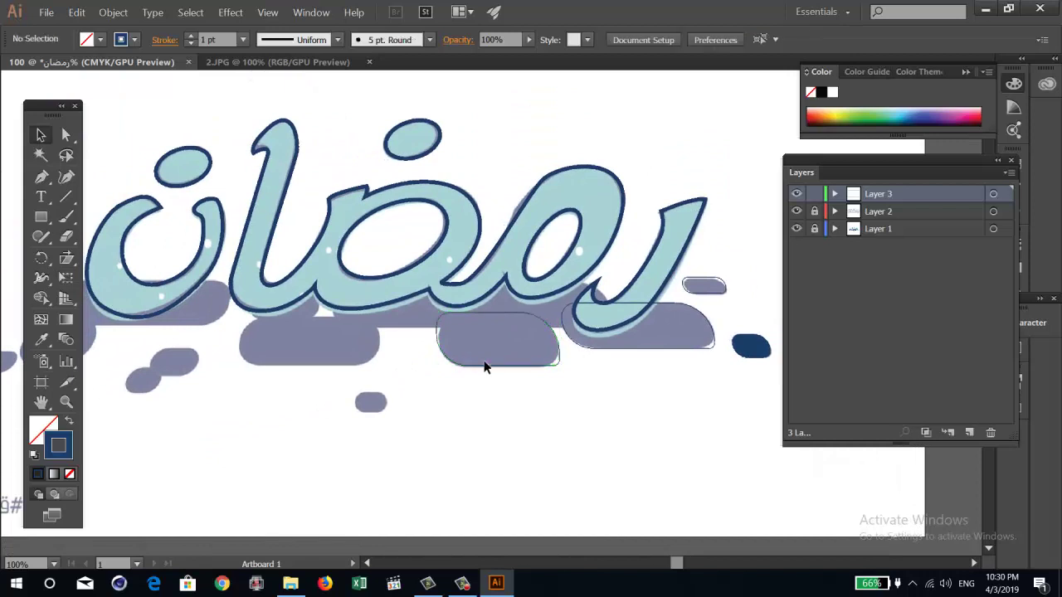
left_click(488, 367)
left_click_drag(490, 373, 287, 375)
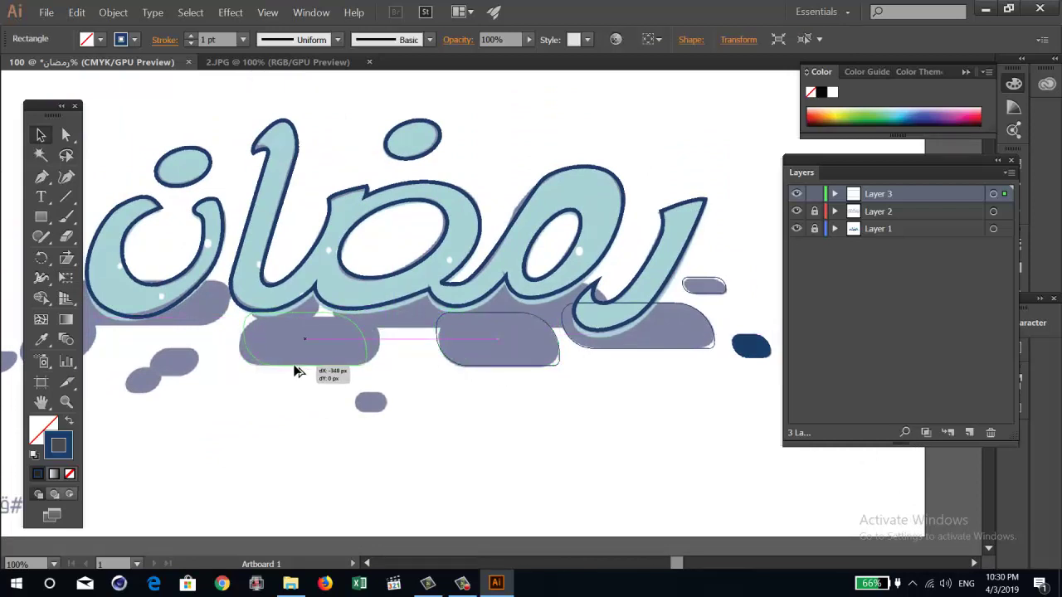
left_click_drag(286, 375, 298, 371)
key("e")
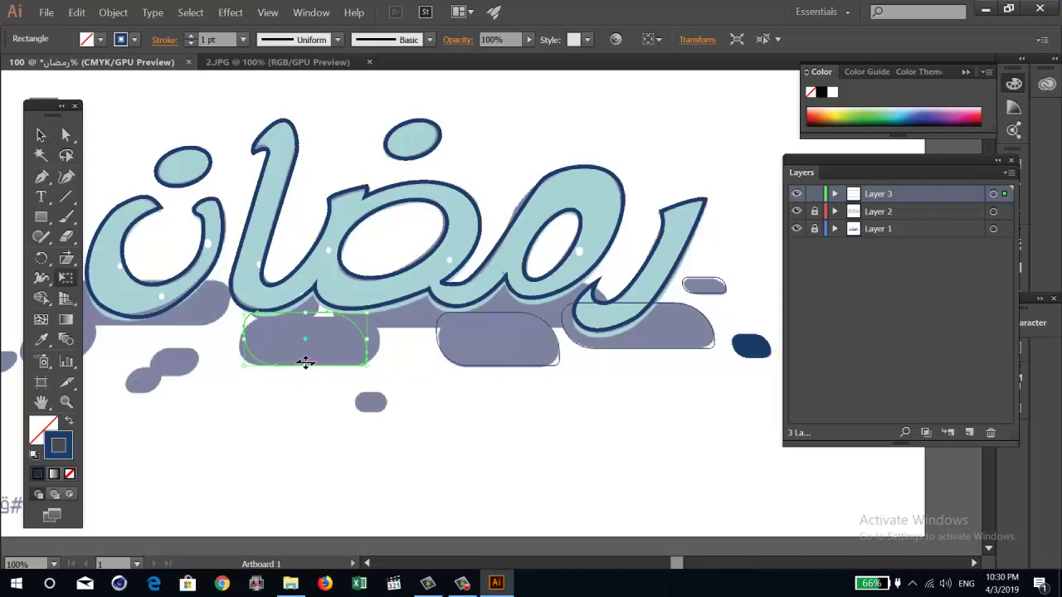
mouse_move(305, 363)
left_mouse_down()
mouse_move(315, 286)
mouse_move(314, 371)
left_mouse_up()
left_click_drag(362, 334, 382, 335)
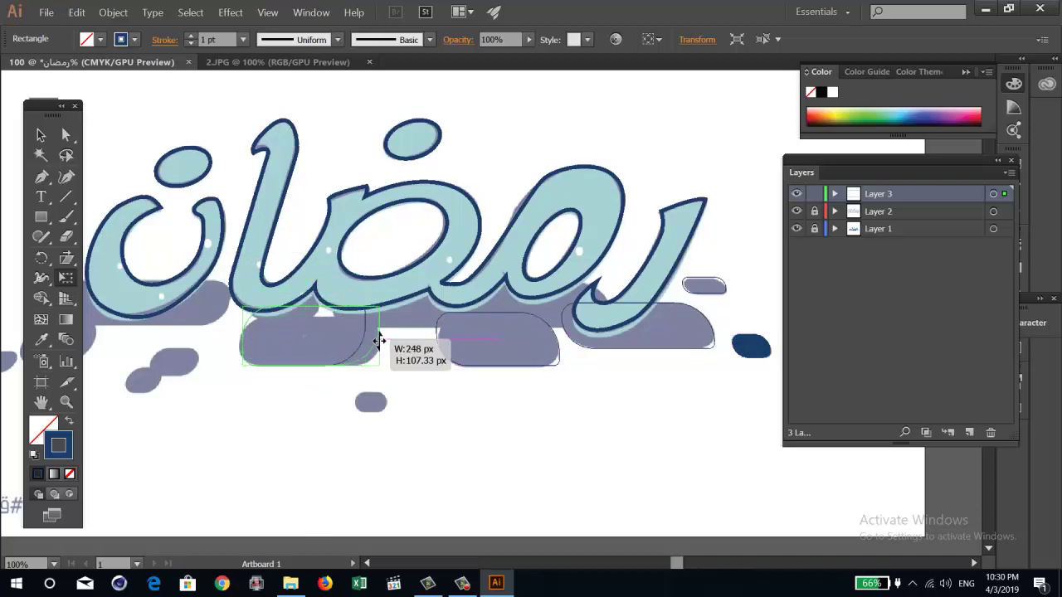
left_click_drag(313, 307, 312, 317)
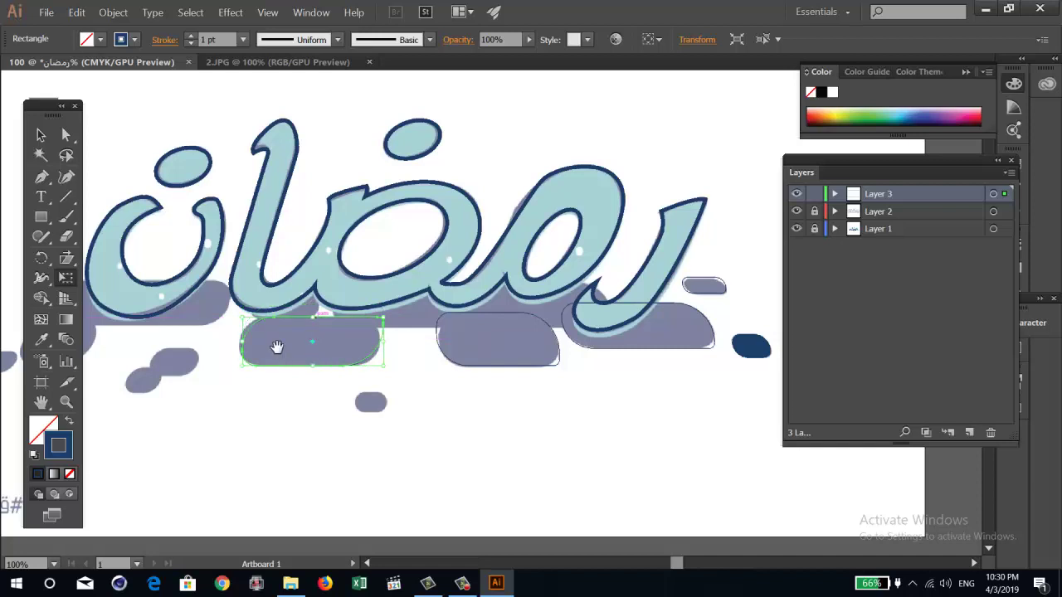
left_click_drag(277, 347, 418, 357)
Reduce the rounding of the copied block's corners
key("a")
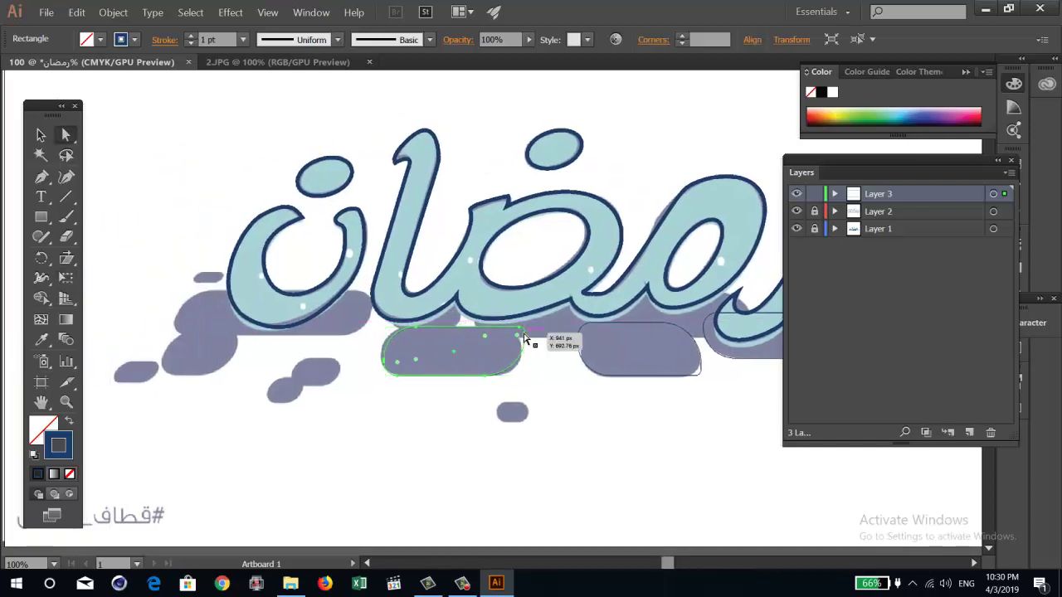
left_click(483, 334)
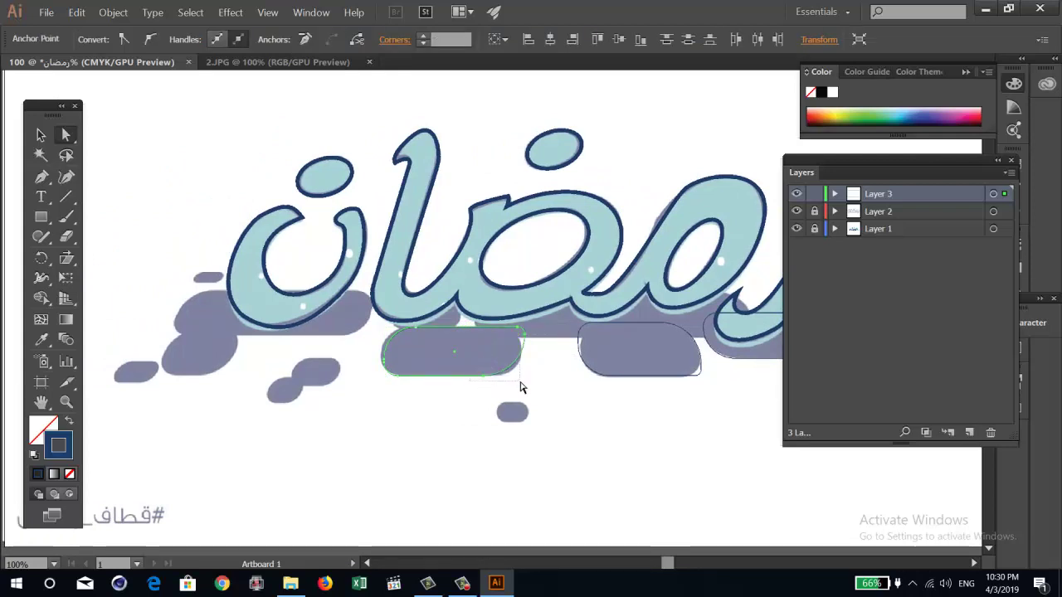
left_click(479, 361)
mouse_move(486, 339)
left_mouse_down()
mouse_move(503, 363)
mouse_move(527, 340)
mouse_move(503, 380)
left_mouse_up()
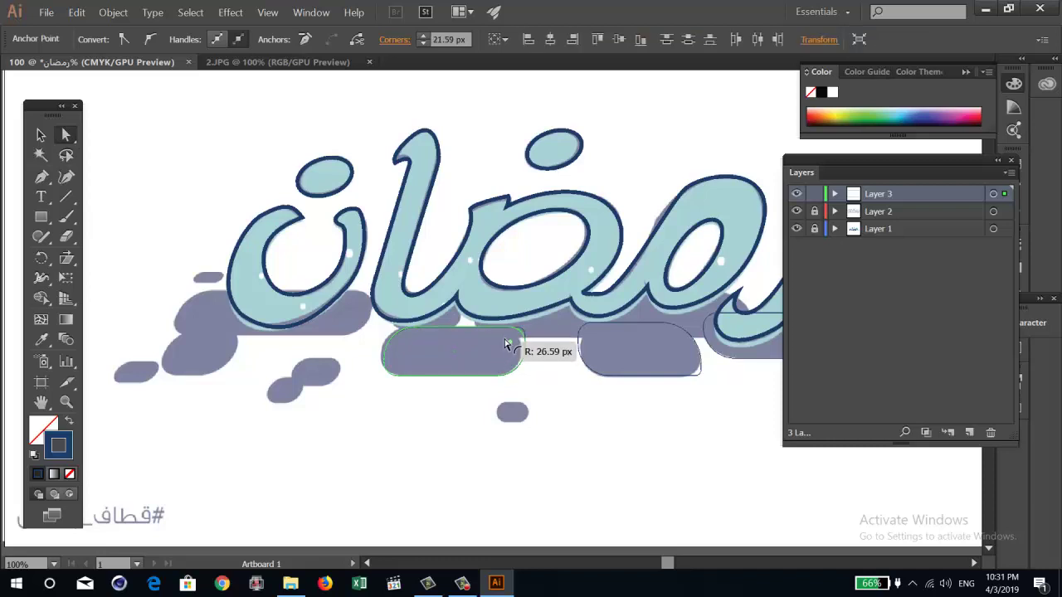
left_click(496, 398)
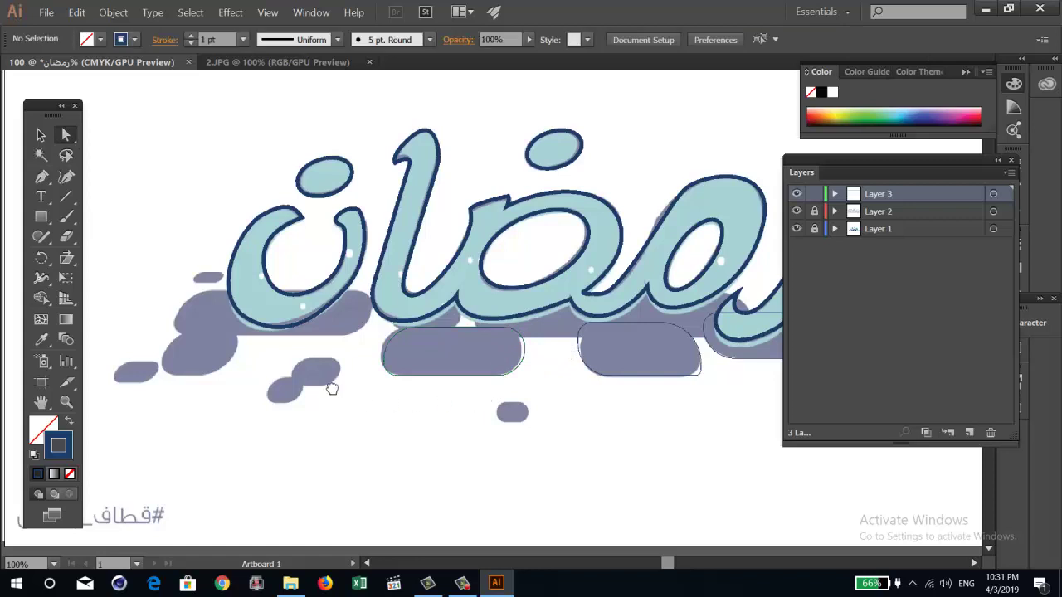
left_click_drag(331, 386, 500, 384)
Move a block beneath the leftmost letters and trial-stretch its right edge, undoing the widening
key("v")
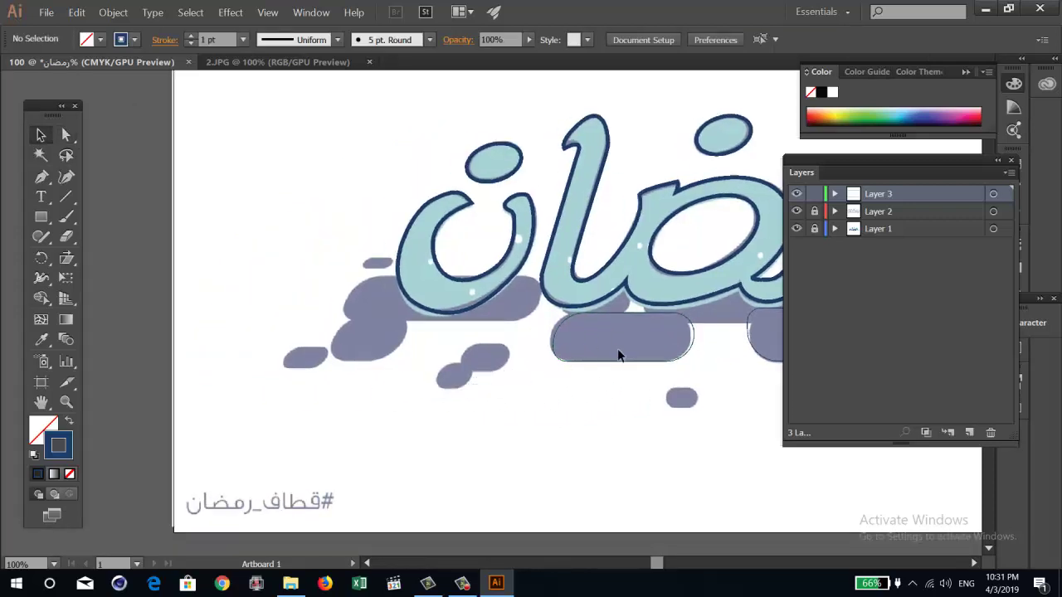
mouse_move(618, 355)
left_mouse_down()
mouse_move(419, 340)
mouse_move(410, 322)
left_mouse_up()
key("a")
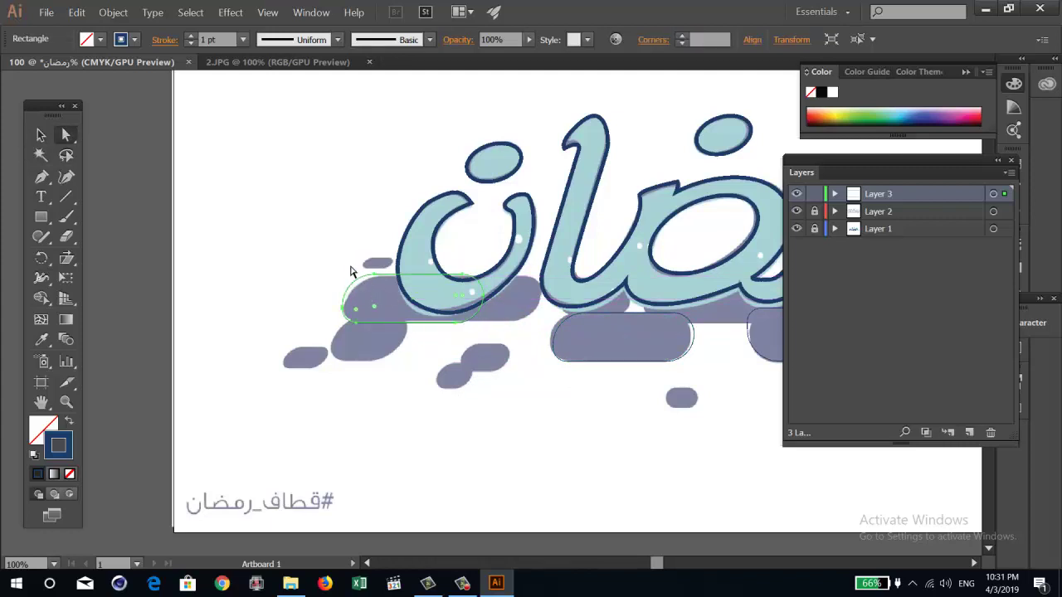
left_click_drag(332, 261, 390, 319)
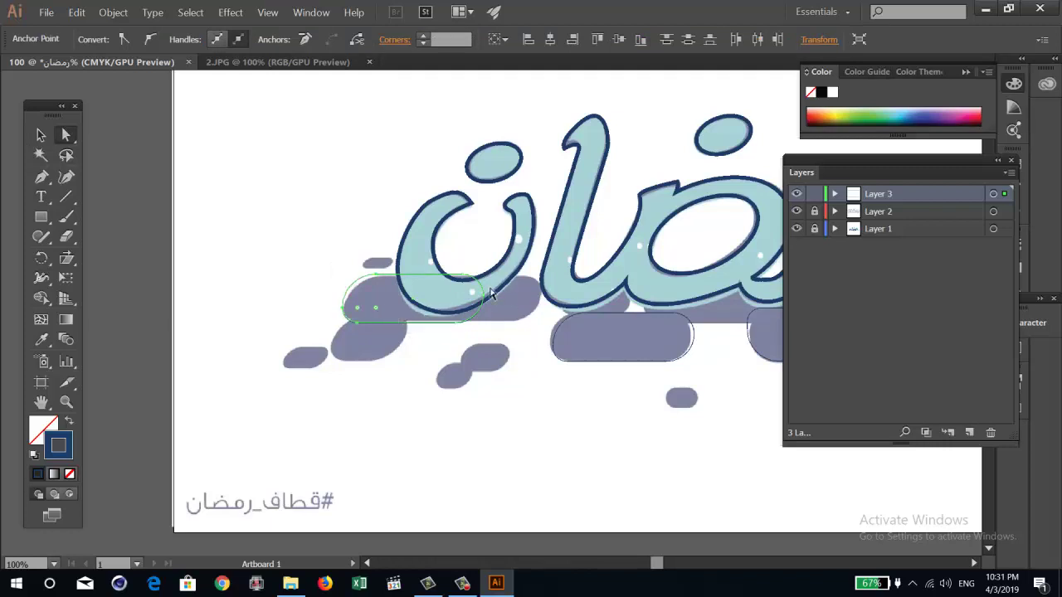
key("e")
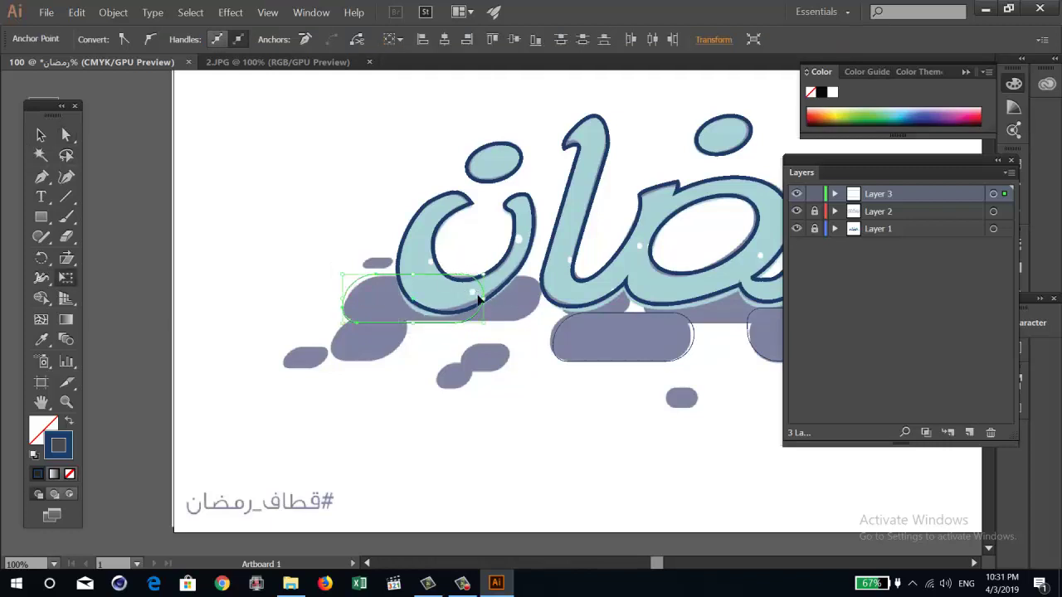
mouse_move(481, 300)
left_mouse_down()
mouse_move(521, 323)
mouse_move(540, 307)
left_mouse_up()
key("v")
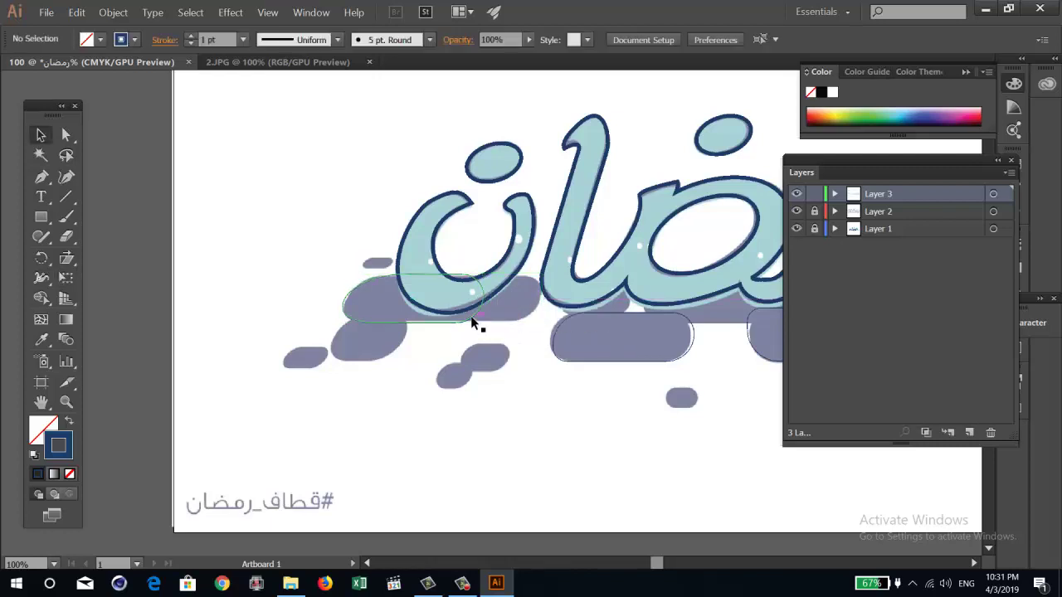
key("e")
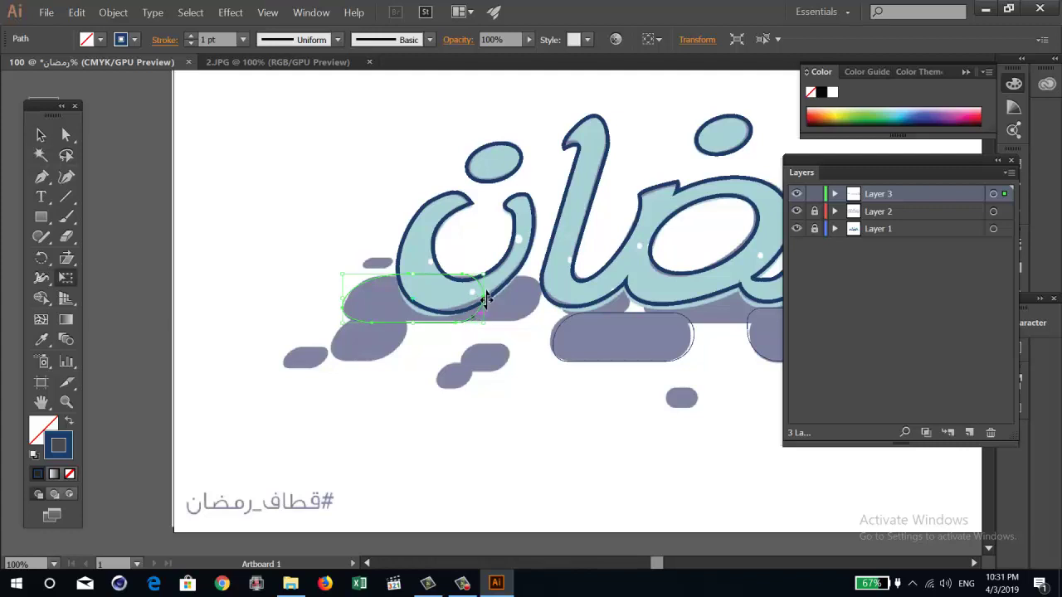
left_click_drag(481, 297, 541, 300)
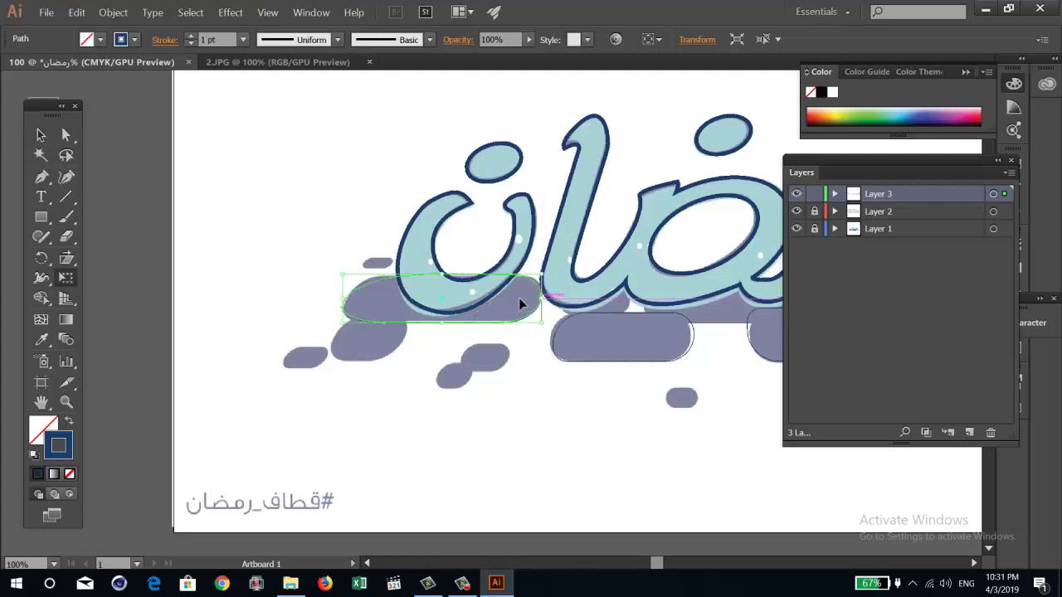
key("ctrl+z")
left_click(442, 330)
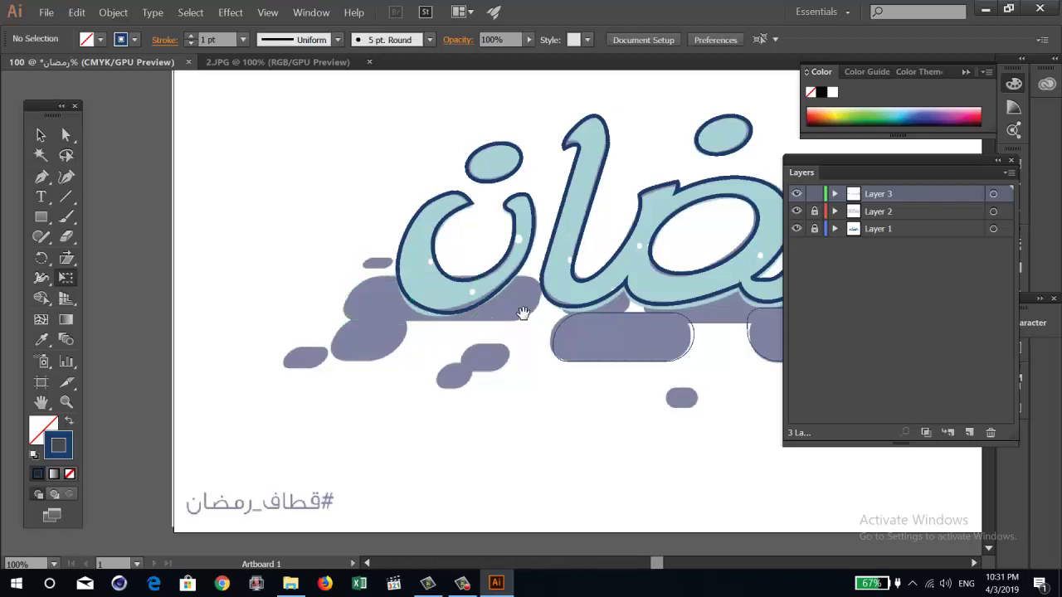
Copy the right pill under the leftmost letters and resize it to about 357 by 82 px
scroll(497, 349, "right", 3)
key("v")
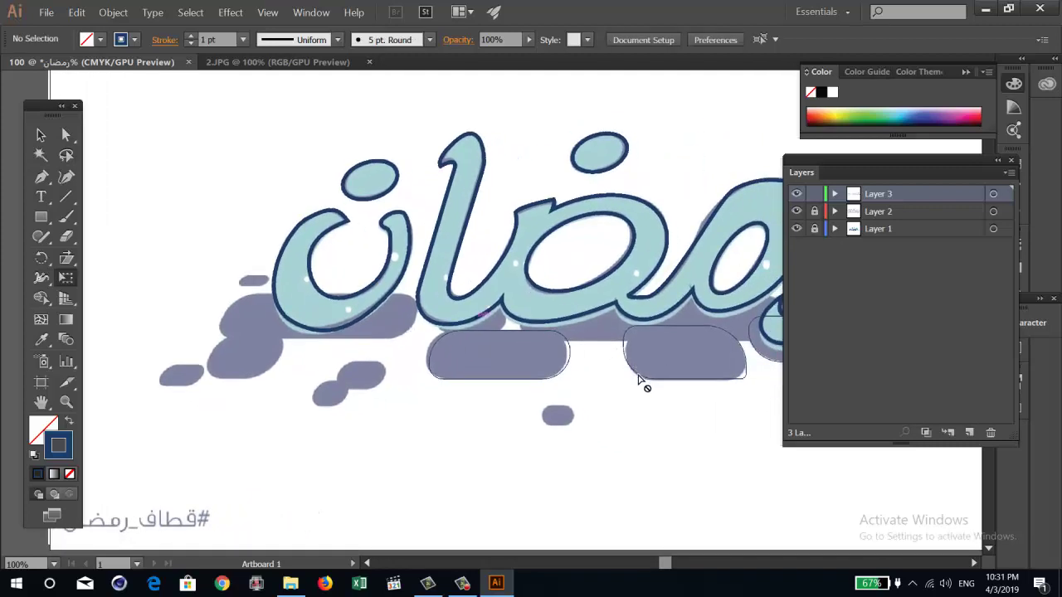
left_click(643, 380)
left_click_drag(638, 378, 240, 342)
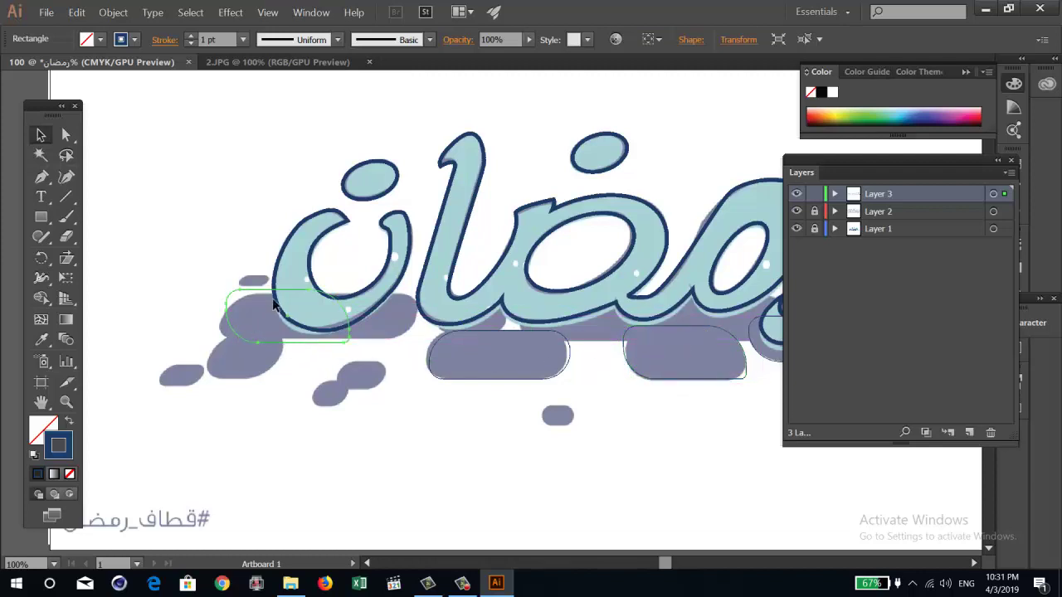
key("e")
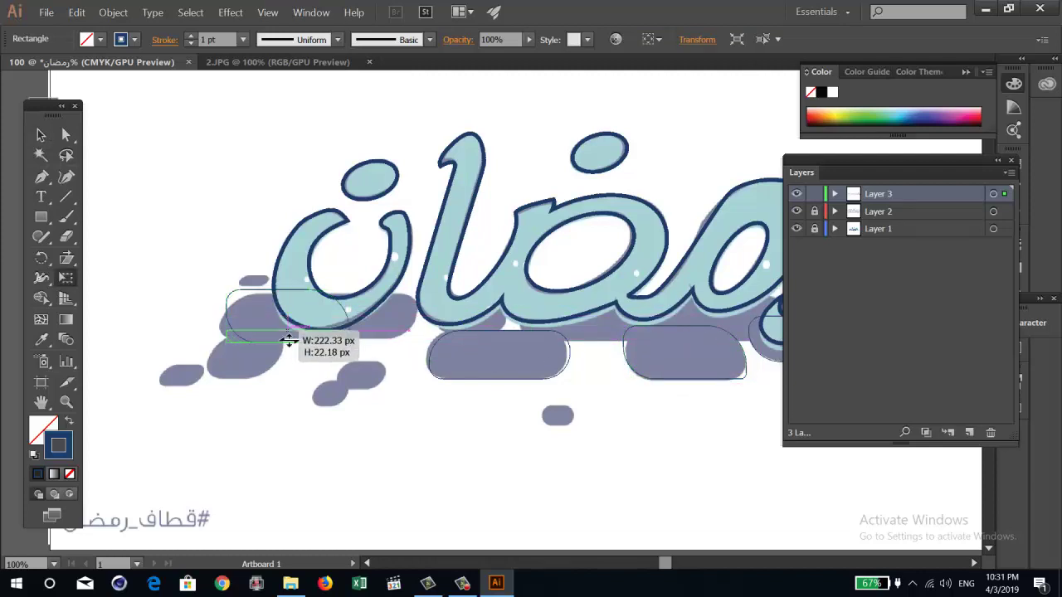
mouse_move(285, 287)
left_mouse_down()
mouse_move(287, 381)
mouse_move(321, 340)
mouse_move(417, 321)
left_mouse_up()
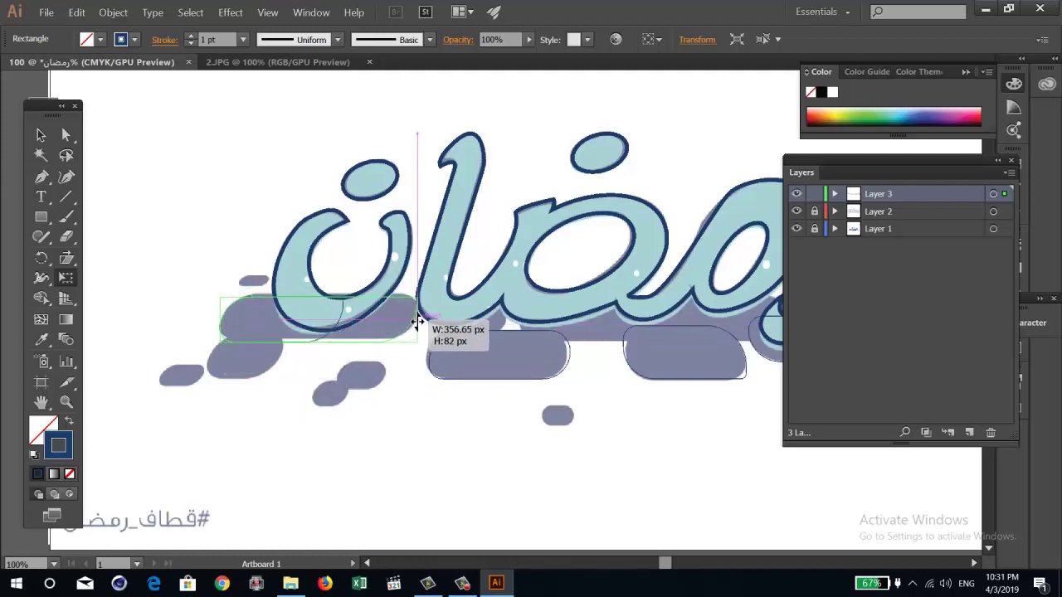
left_click_drag(337, 322, 337, 316)
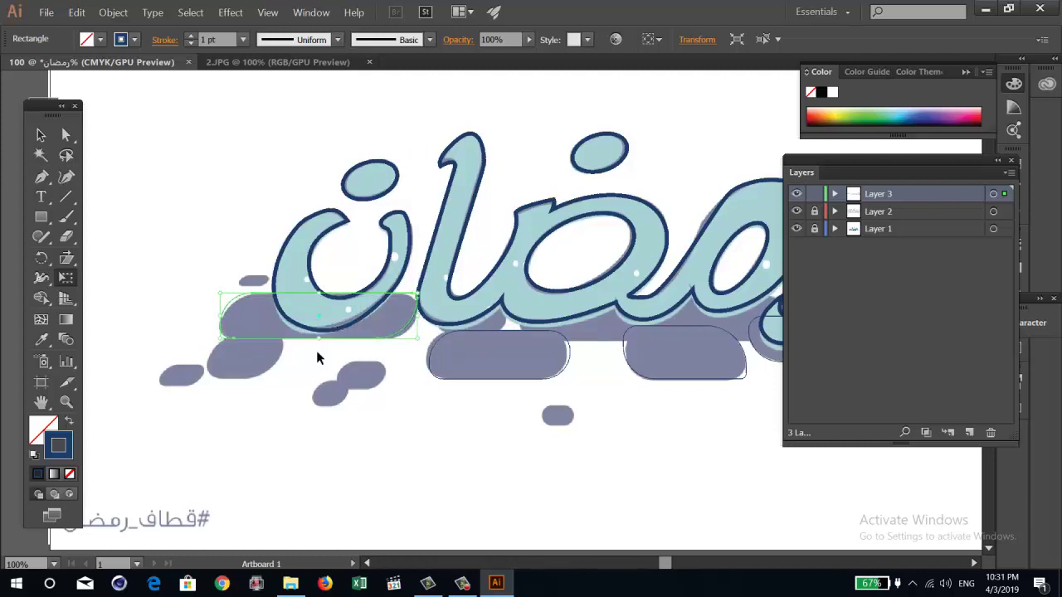
scroll(289, 384, "down", 1)
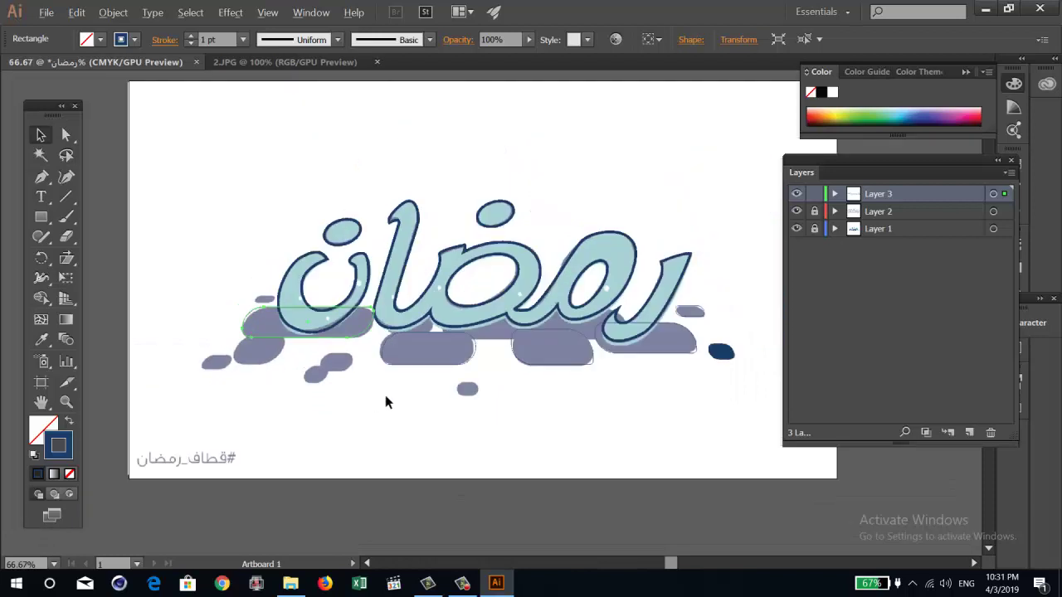
Copy the dark blue dot onto the small pill and move it into place
mouse_move(717, 355)
left_mouse_down()
mouse_move(468, 395)
mouse_move(220, 369)
left_mouse_up()
mouse_move(220, 370)
left_mouse_down()
mouse_move(238, 364)
mouse_move(233, 376)
left_mouse_up()
key("e")
key("v")
left_click_drag(310, 378, 340, 373)
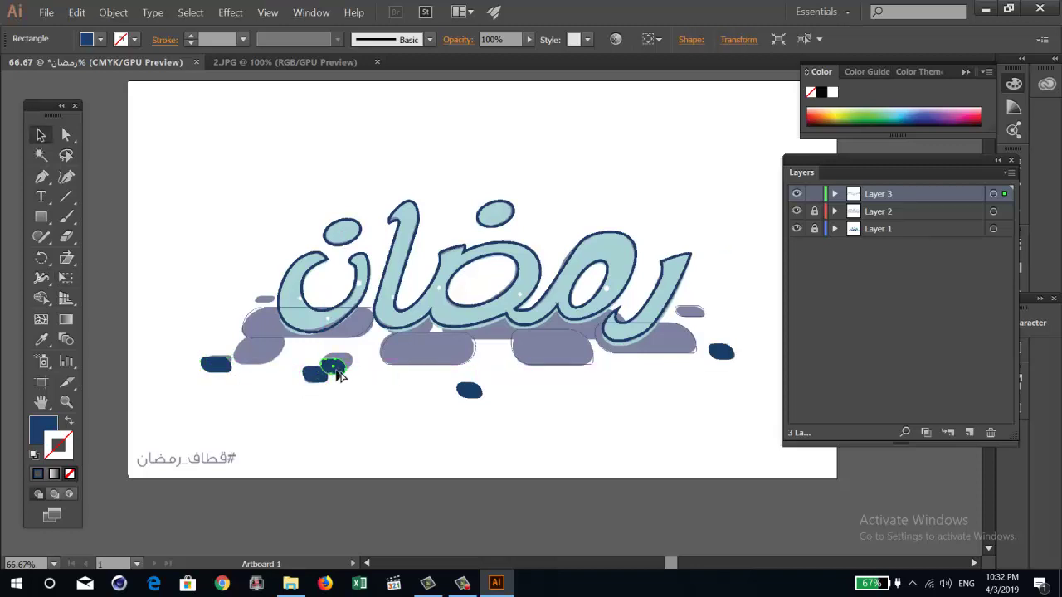
Enlarge the small dark blob up and right, then select every shape on the shadow layer
scroll(323, 375, "up", 2)
key("e")
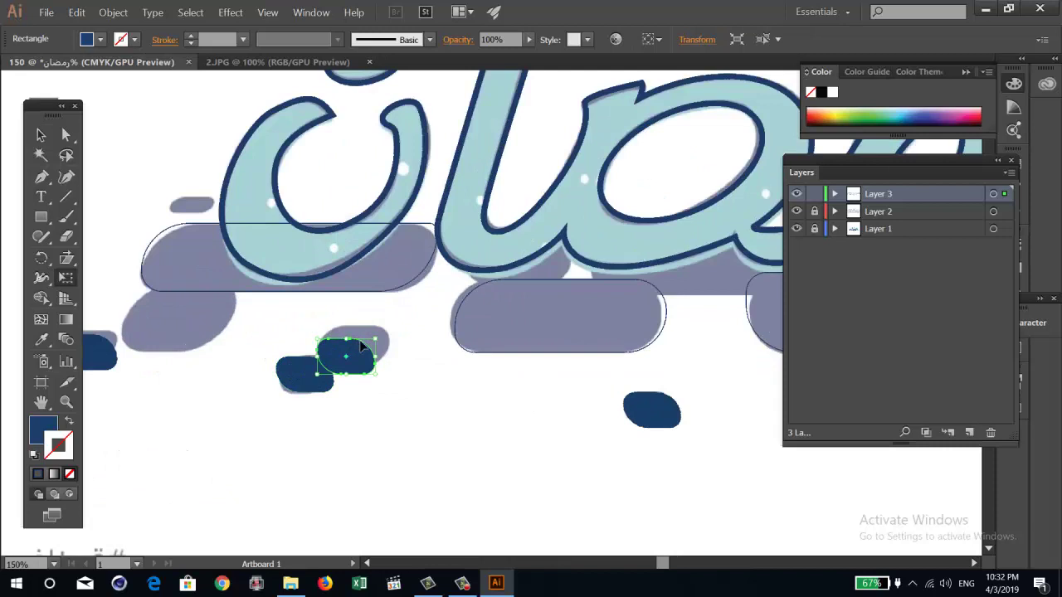
left_click_drag(375, 340, 394, 331)
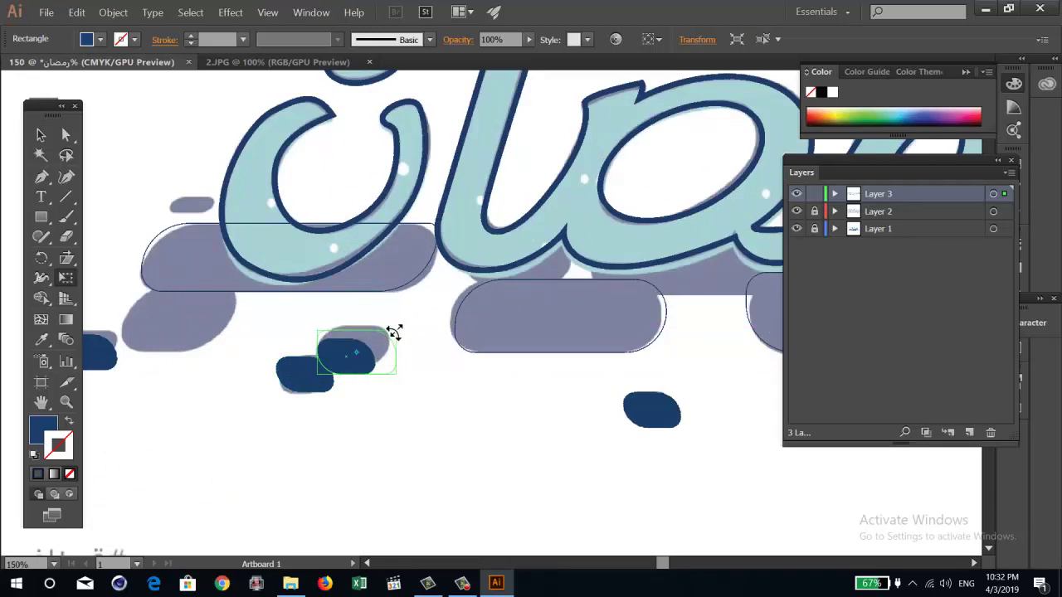
key("v")
mouse_move(445, 396)
left_mouse_down()
mouse_move(221, 400)
mouse_move(7, 340)
left_mouse_up()
scroll(488, 332, "down", 2)
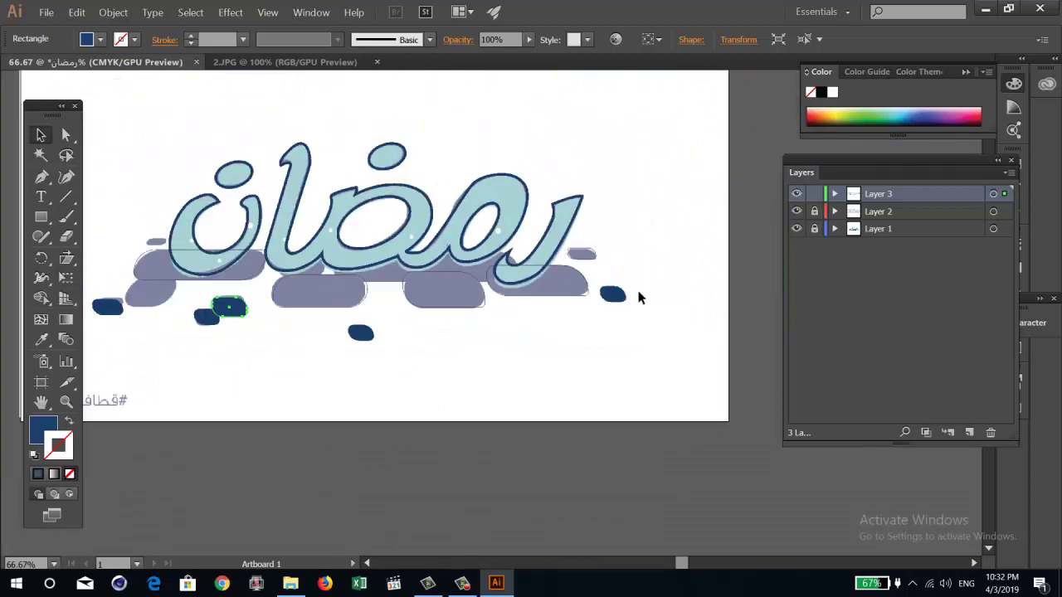
left_click(614, 296)
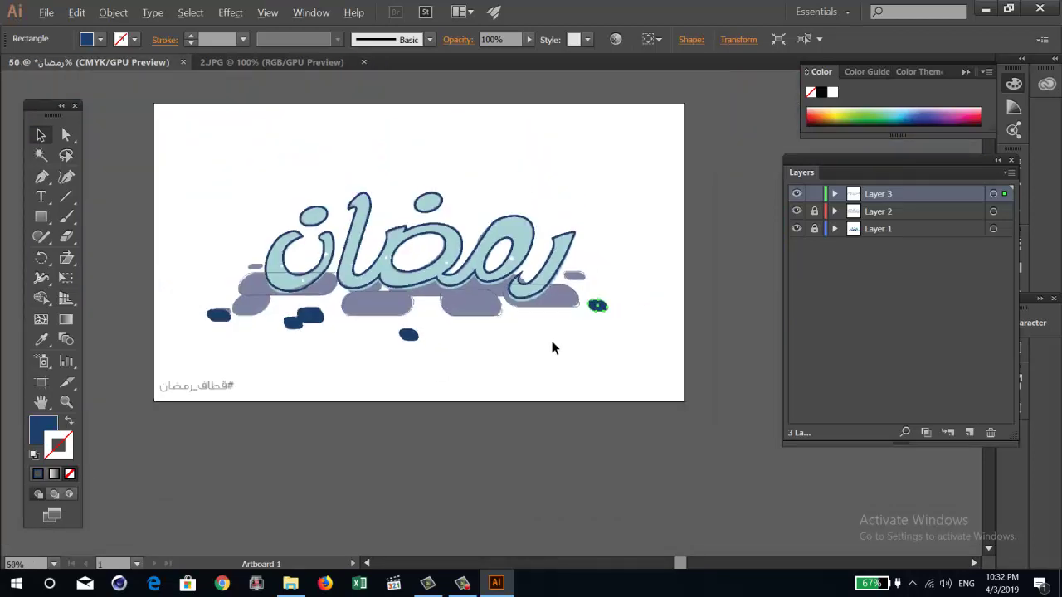
key("ctrl+a")
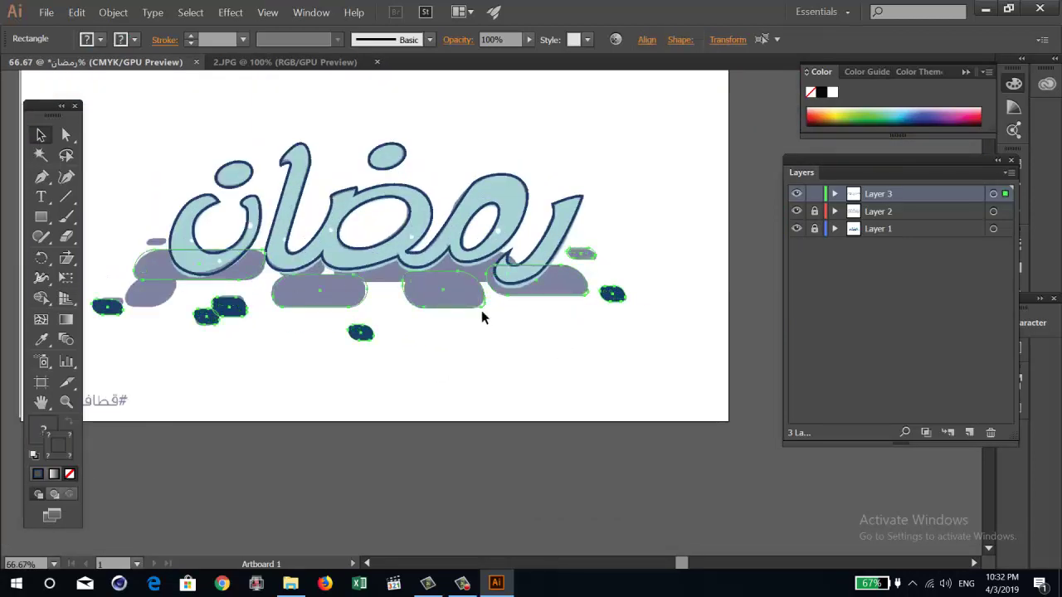
Give all selected shadow shapes the navy fill sampled from a dot
key("i")
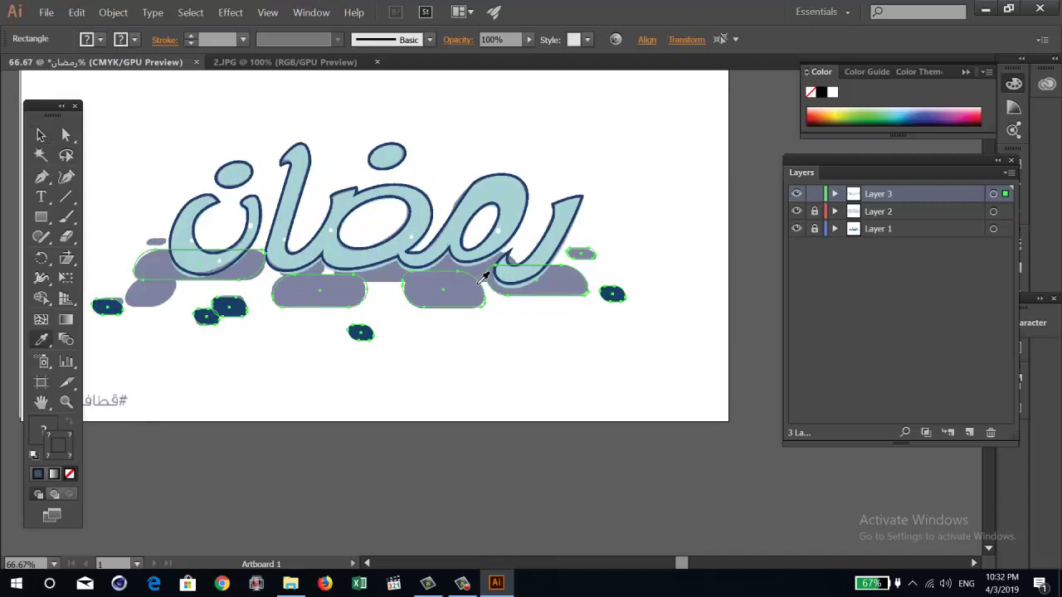
left_click(471, 286)
key("v")
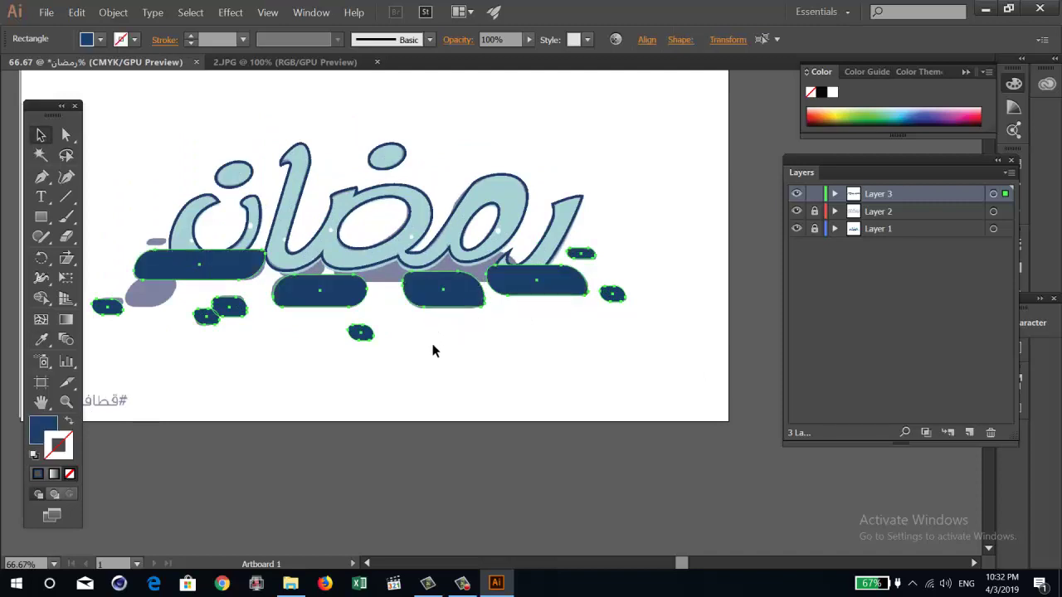
left_click(439, 353)
Copy the long navy block under the middle letters and stretch it wider
key("ctrl+plus")
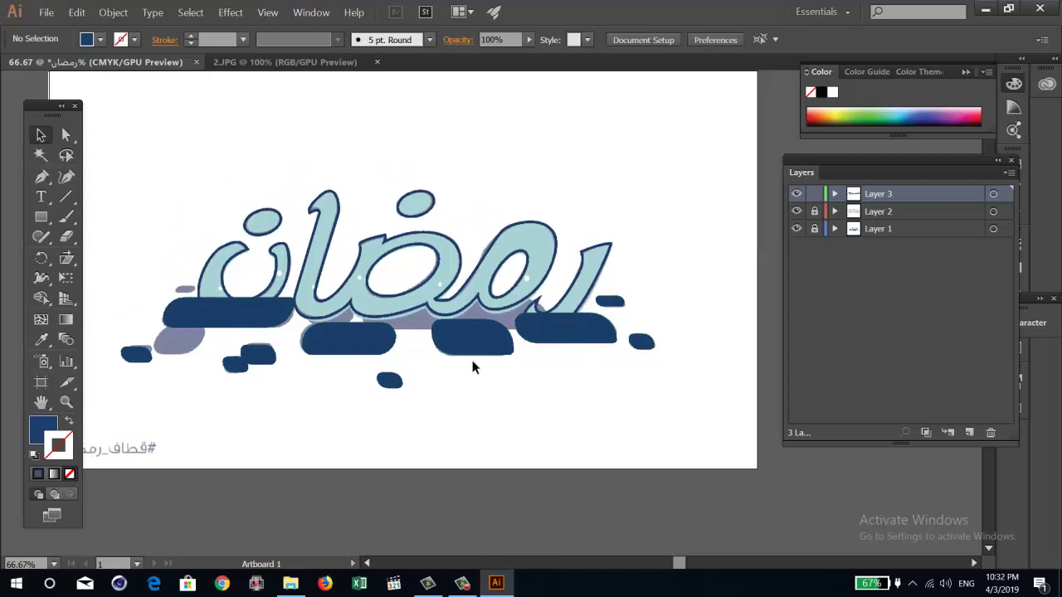
left_click_drag(424, 349, 481, 385)
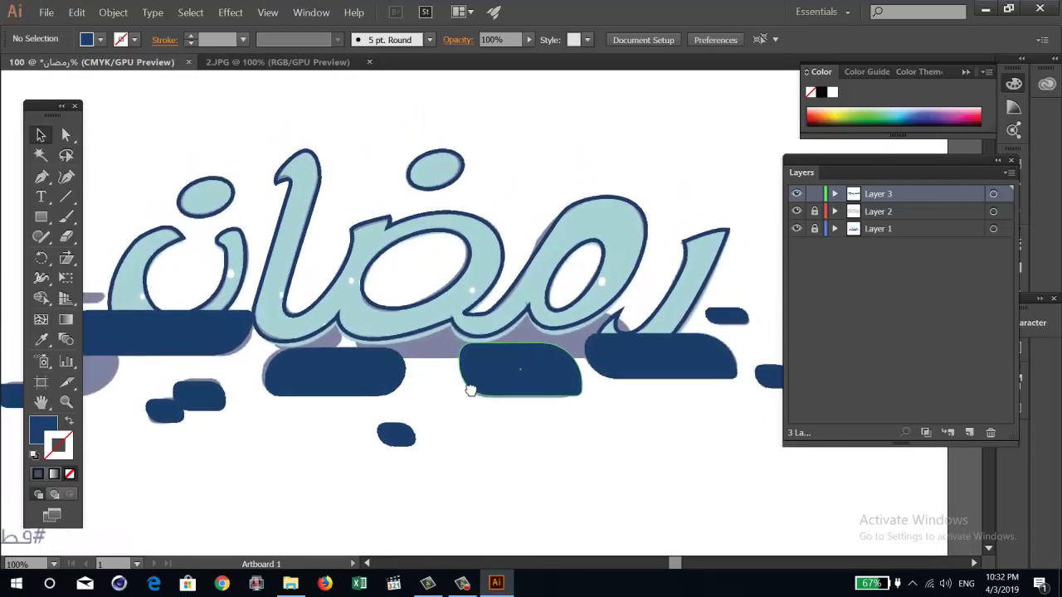
left_click(217, 343)
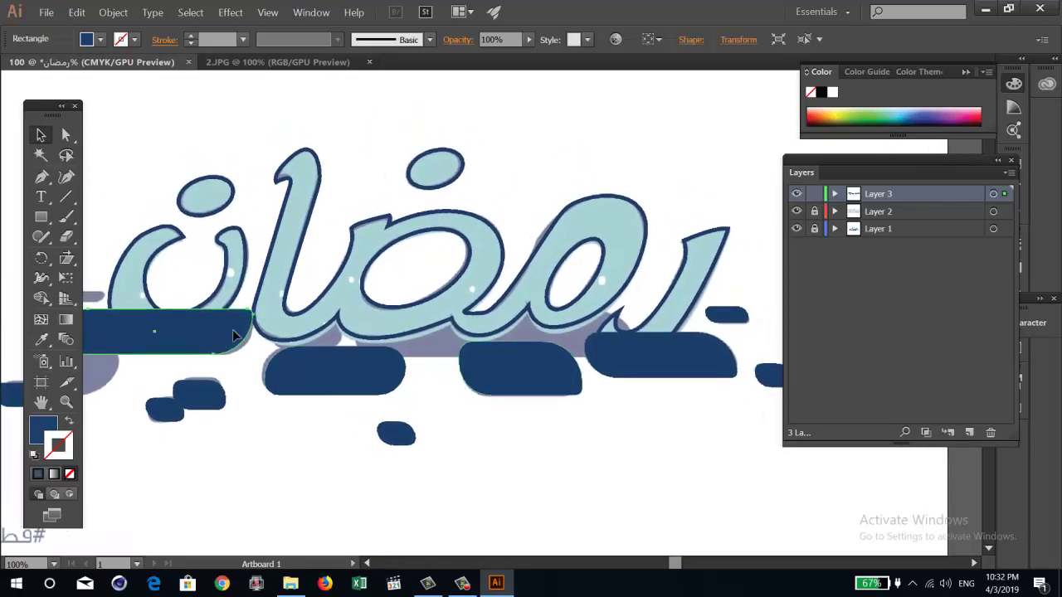
left_click_drag(234, 335, 630, 332)
key("e")
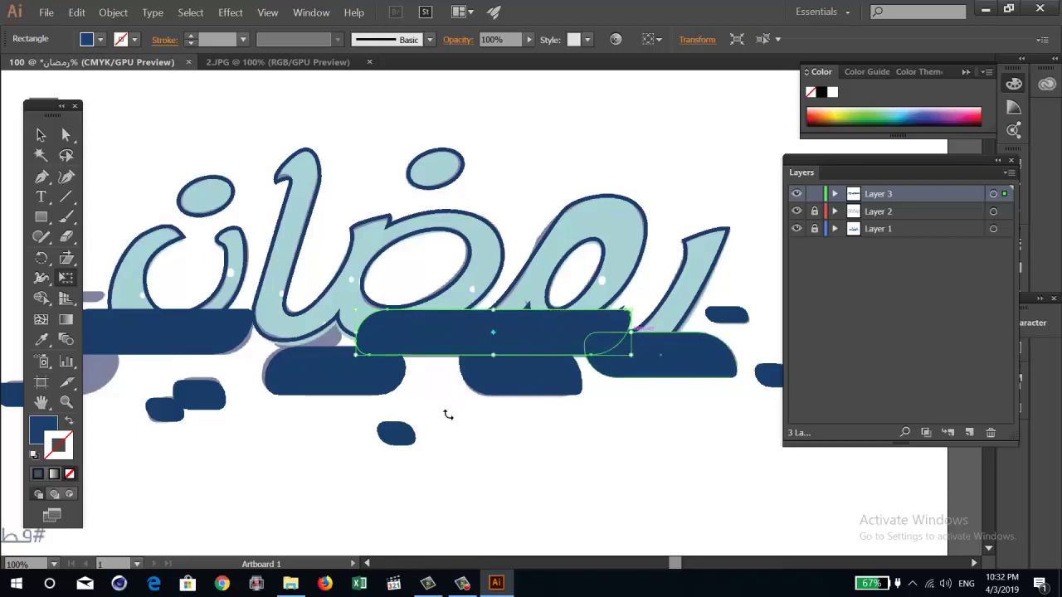
Move the small blob up and left and resize it
key("v")
left_click(445, 434)
mouse_move(389, 443)
left_mouse_down()
mouse_move(305, 351)
mouse_move(343, 340)
mouse_move(309, 323)
left_mouse_up()
key("e")
key("v")
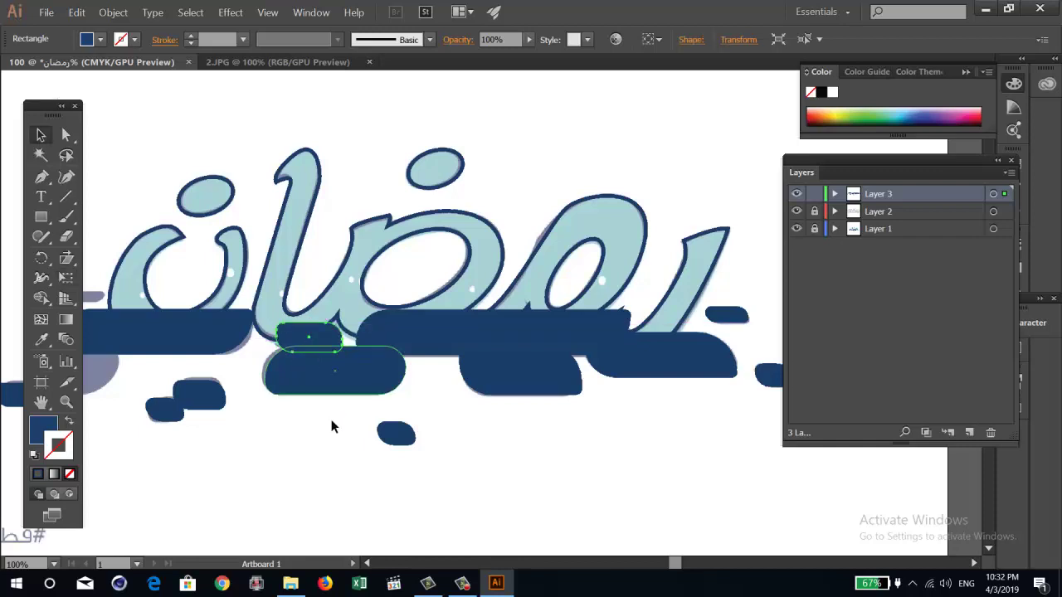
left_click(353, 442)
scroll(354, 443, "down", 2)
Move Layer 3 below Layer 2 and hide the Layer 1 reference artwork
left_click_drag(349, 434, 326, 406)
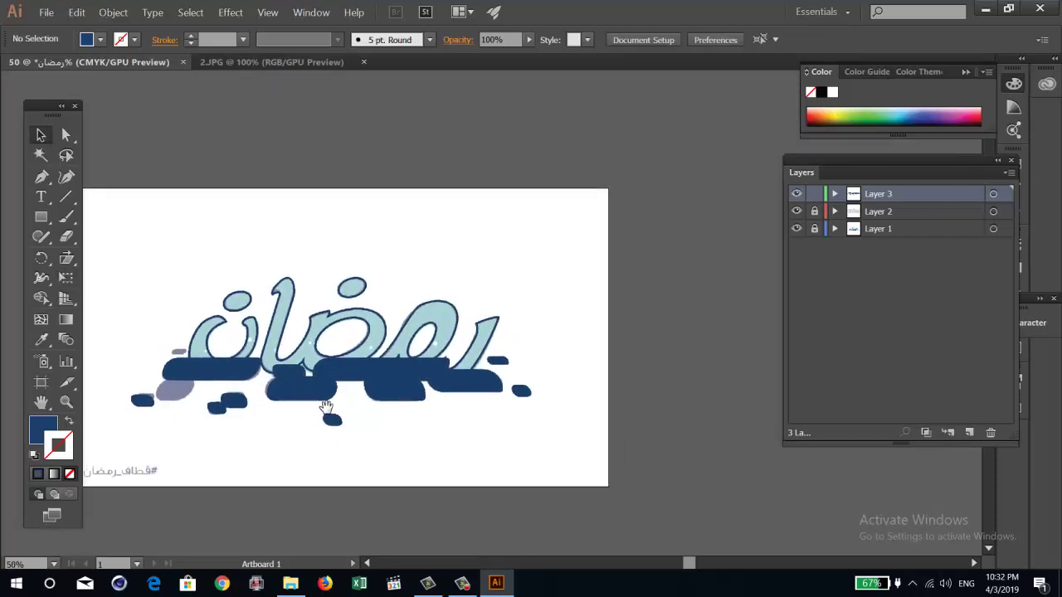
left_click_drag(859, 194, 859, 219)
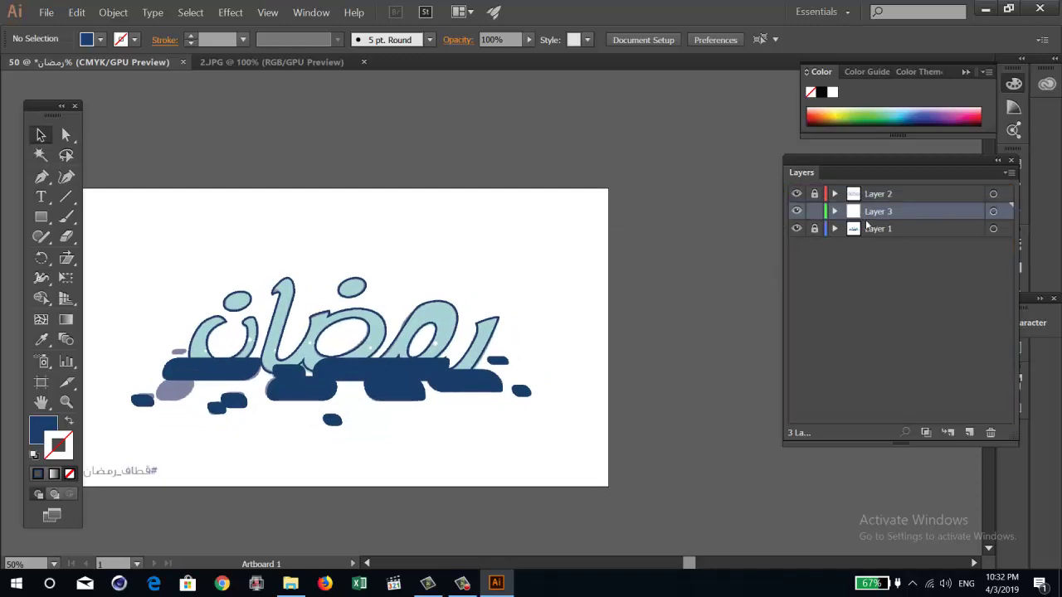
left_click(814, 229)
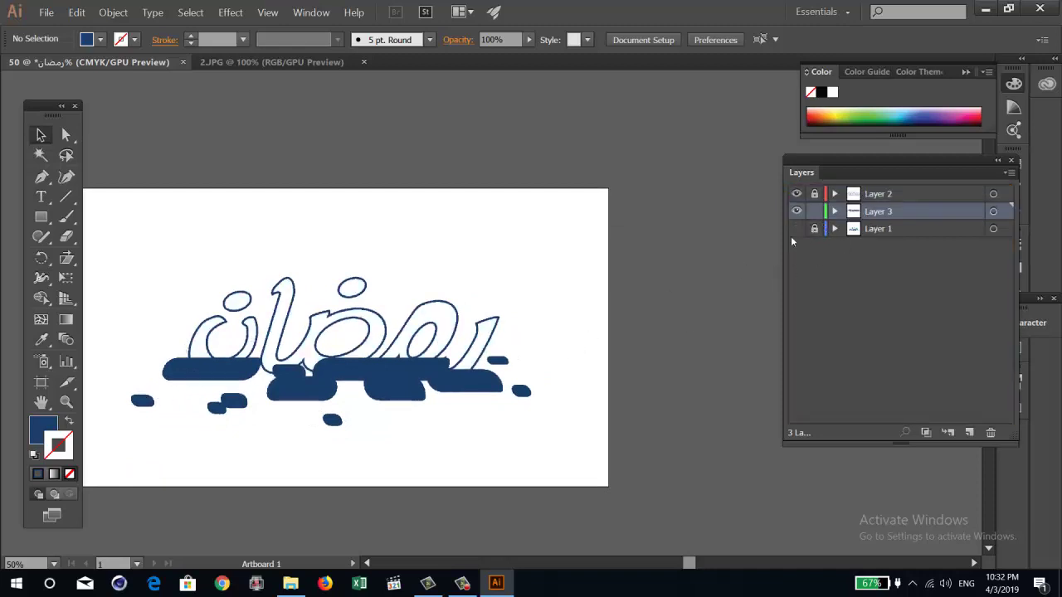
Zoom in on the centred lettering and check the long navy rounded block
scroll(518, 357, "up", 1)
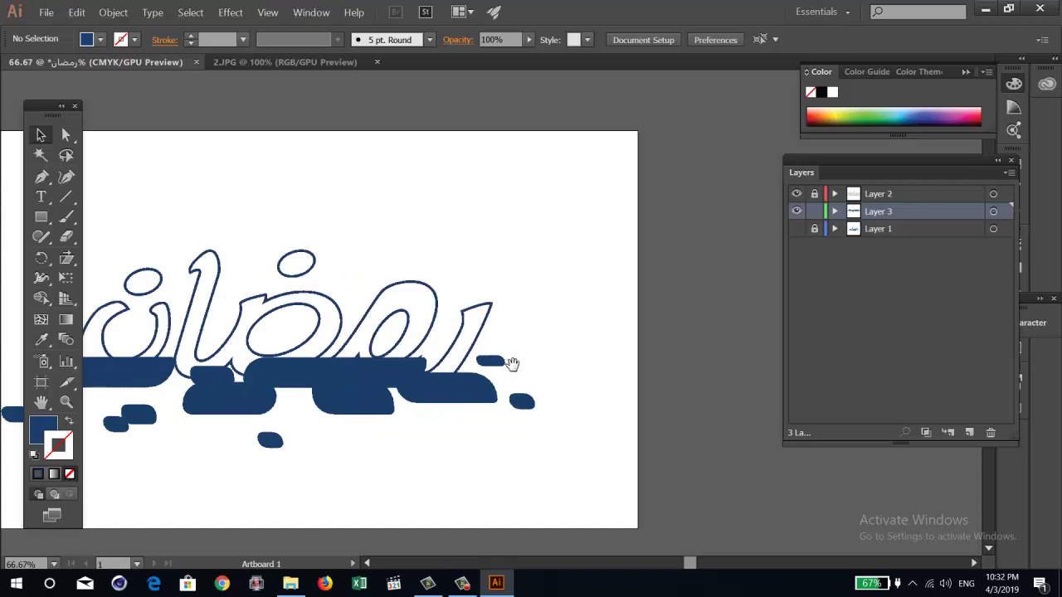
left_click_drag(512, 363, 575, 263)
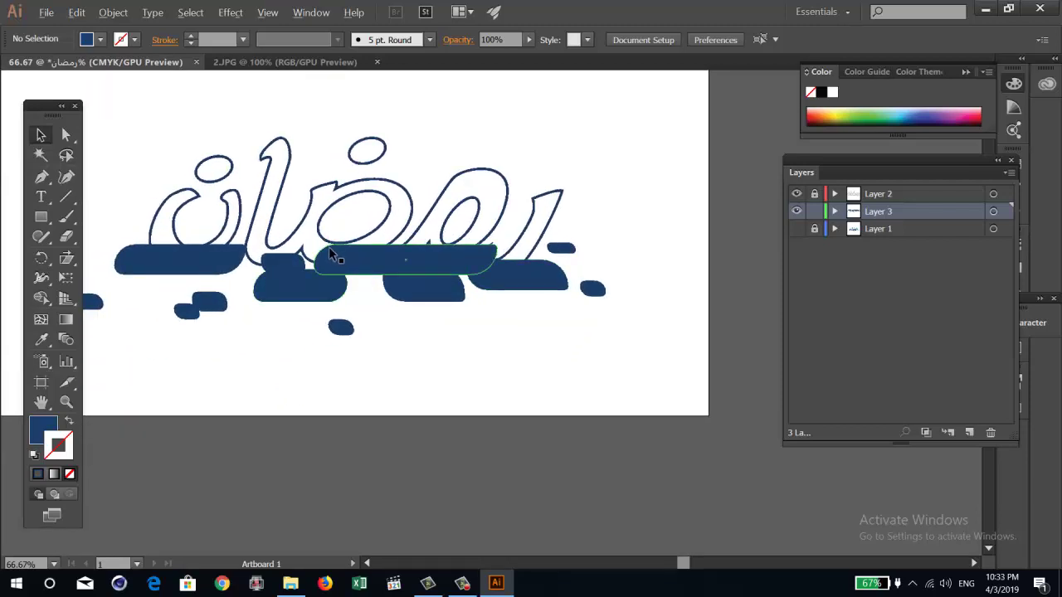
scroll(329, 246, "up", 3)
left_click(341, 254)
left_click(278, 285)
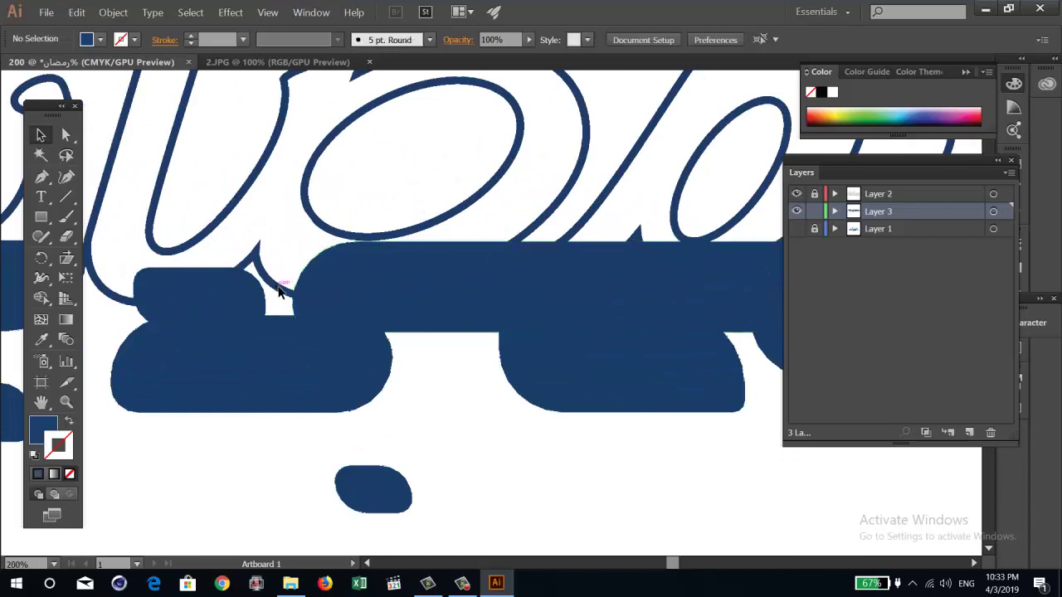
Unlock Layer 2, select its lettering outline, and toggle Layer 3's navy shapes
left_click(814, 193)
left_click(796, 193)
left_click(993, 194)
key("ctrl+minus")
key("ctrl+minus")
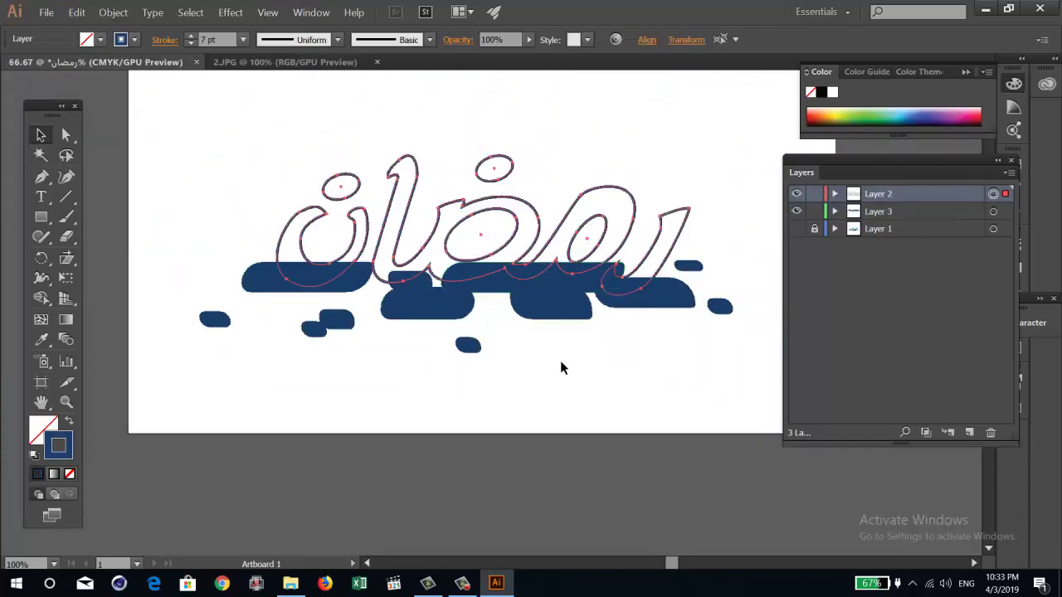
left_click(561, 363)
left_click(796, 211)
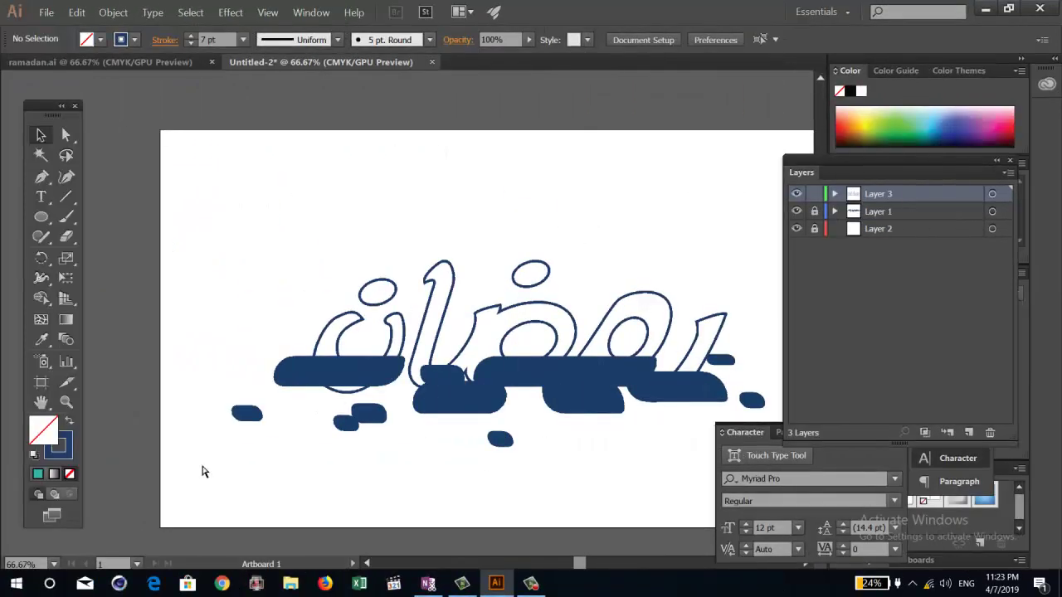
Fill all the رمضان lettering outlines with teal and select the compound path
key("ctrl+a")
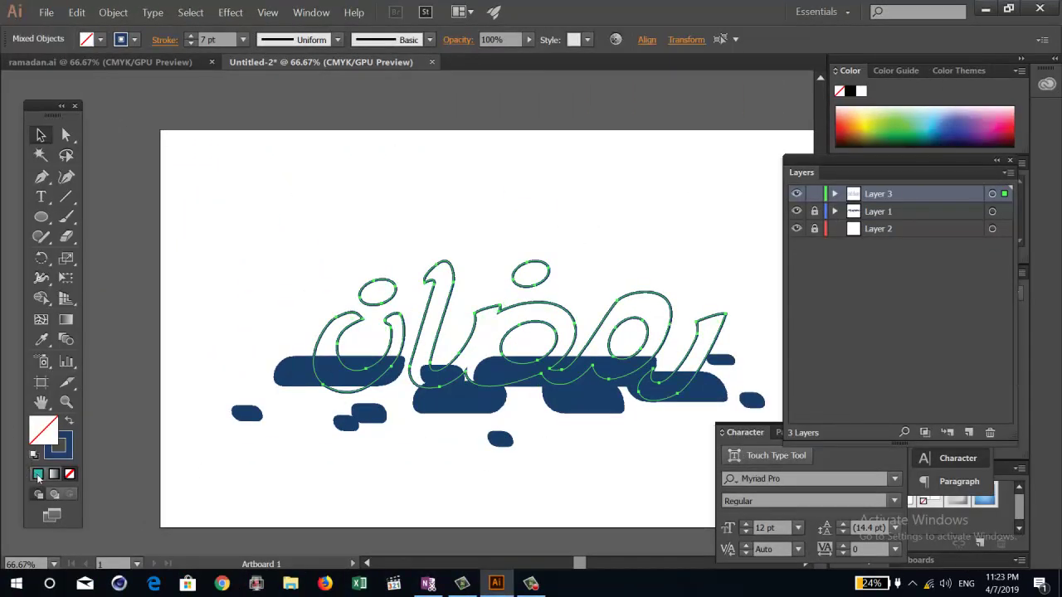
left_click(37, 474)
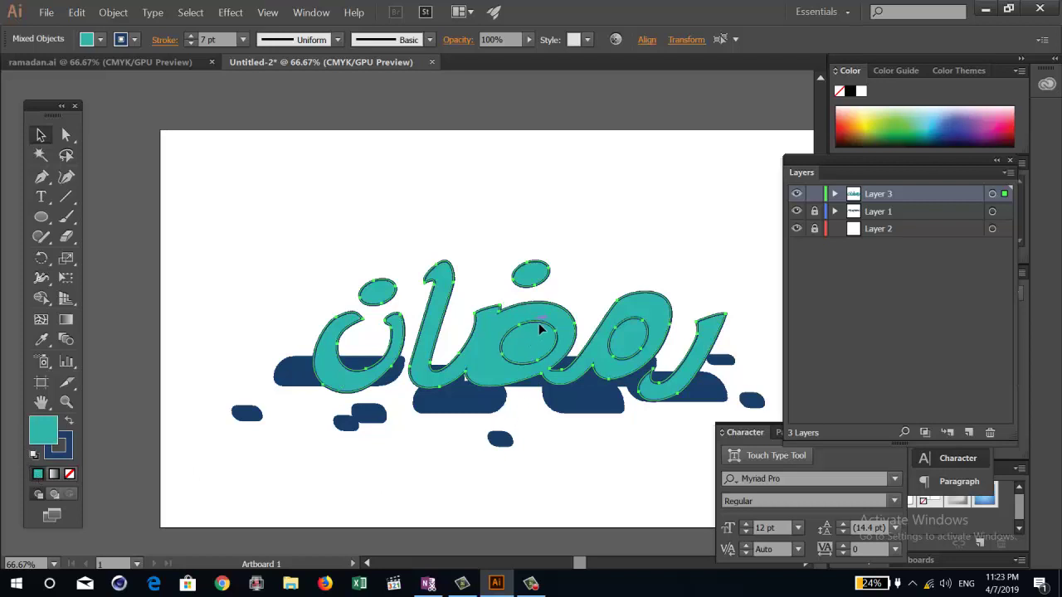
left_click(597, 453)
left_click(617, 357)
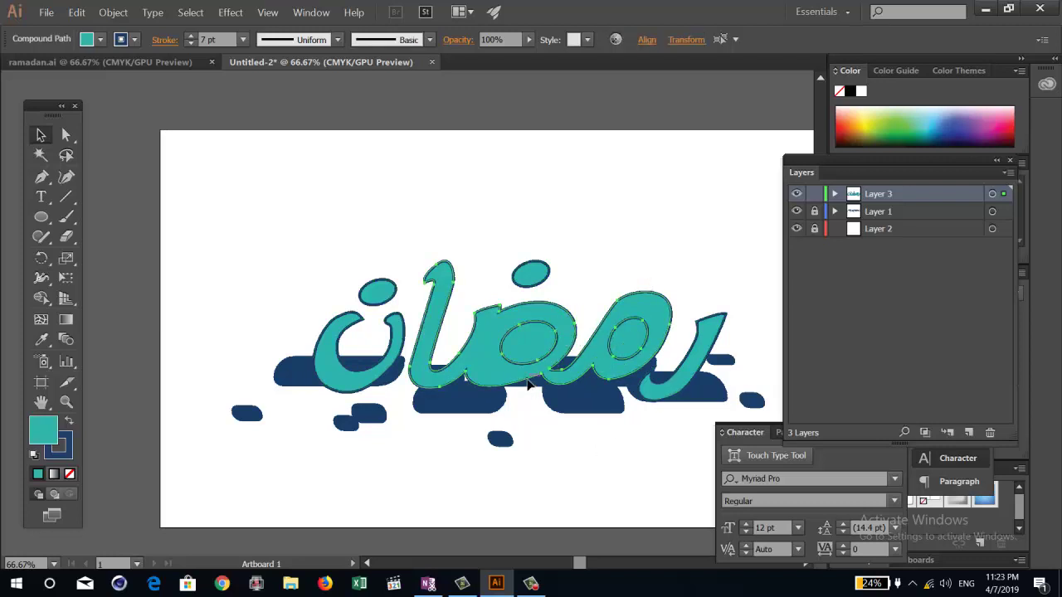
left_click(729, 433)
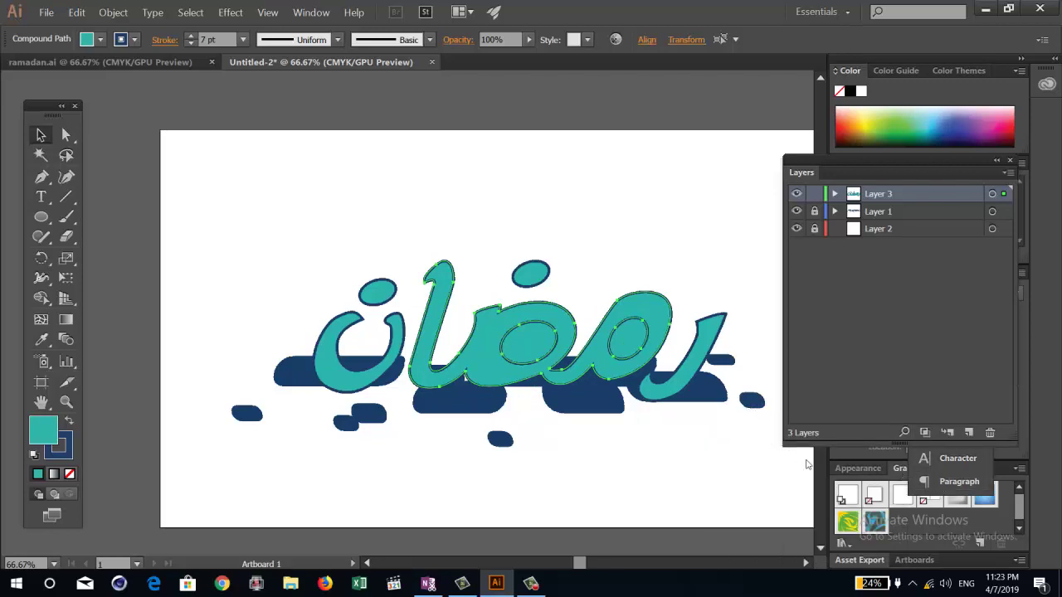
left_click(311, 12)
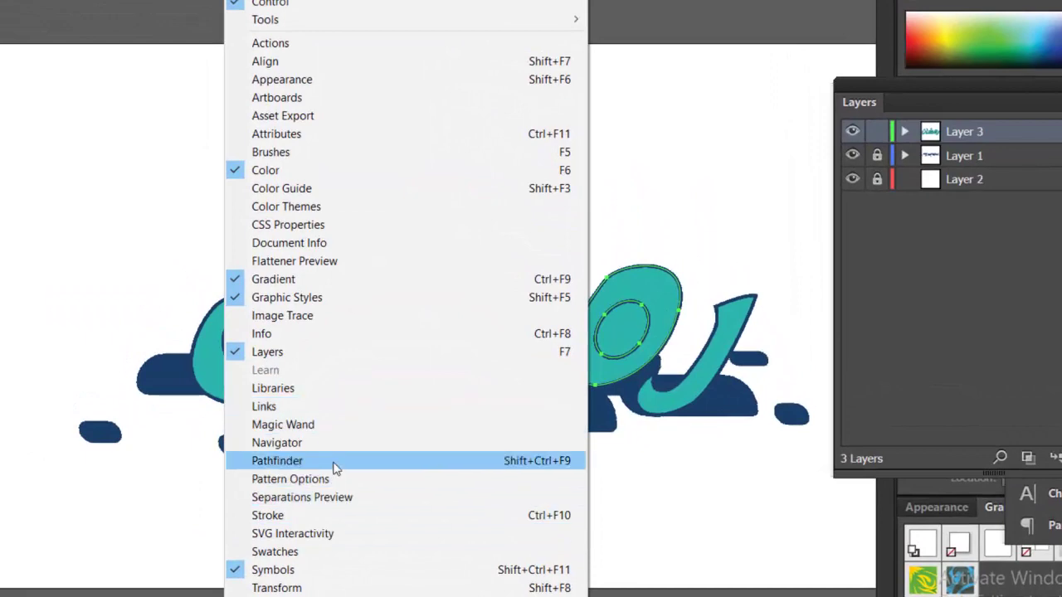
Show the Pathfinder panel, then deselect the teal lettering
left_click(336, 464)
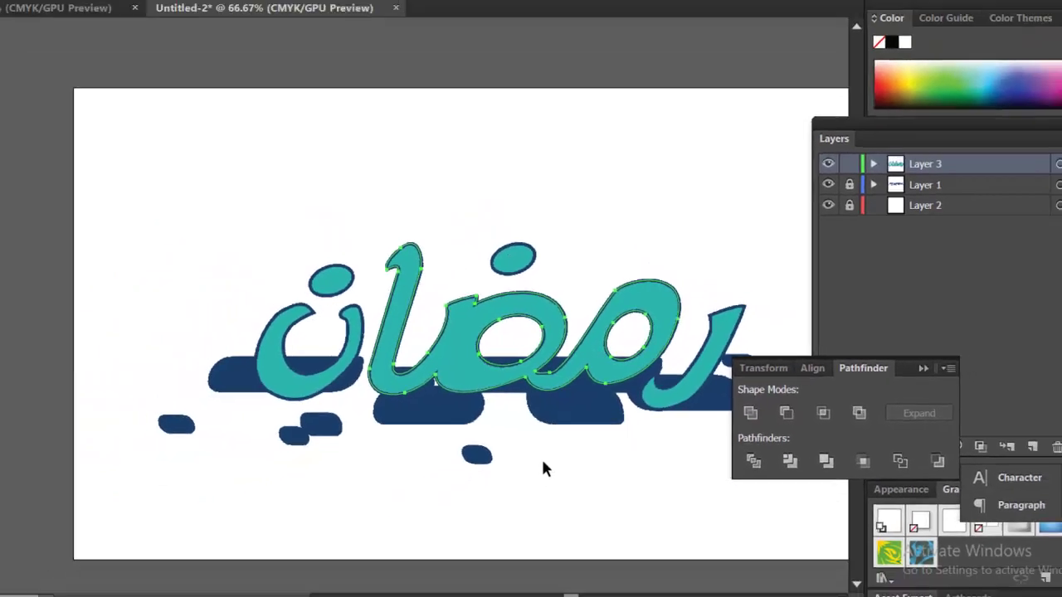
left_click(557, 450)
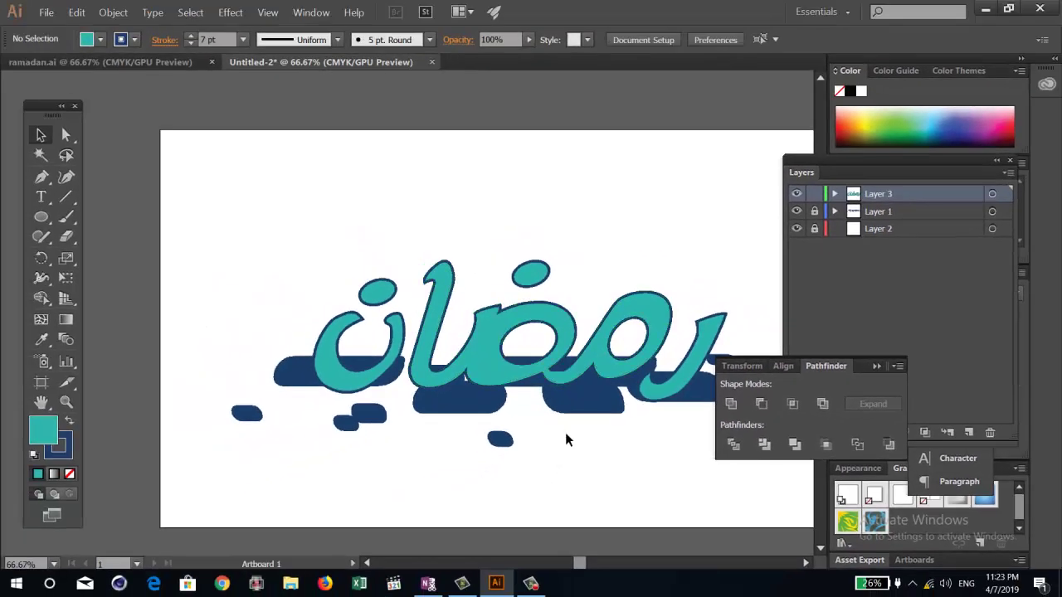